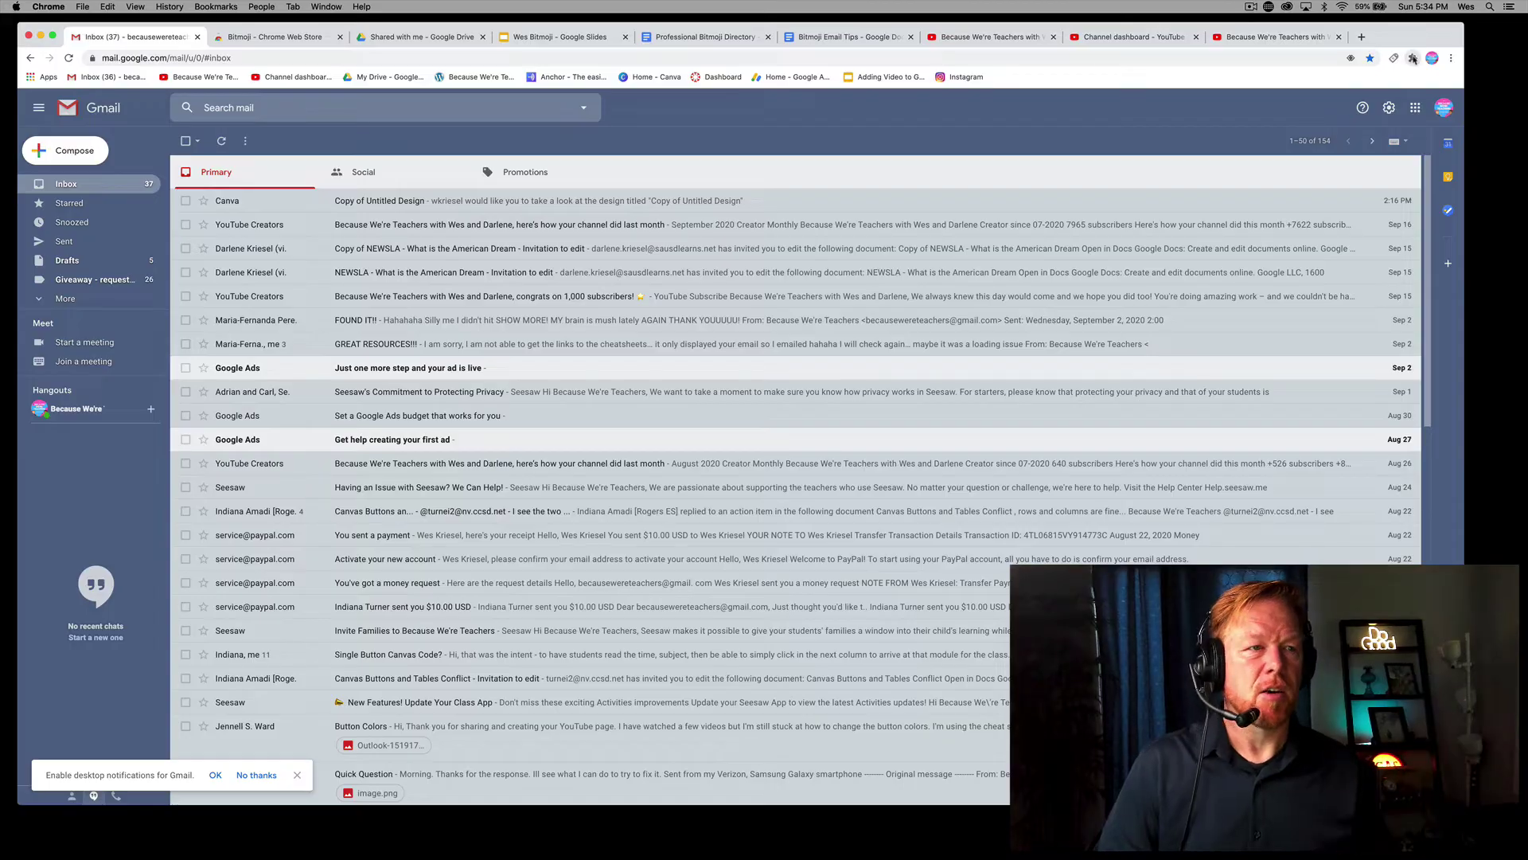
# Step: Confirm the Bitmoji extension is installed and start a new Gmail message with the Bitmoji signature
pyautogui.click(1413, 58)
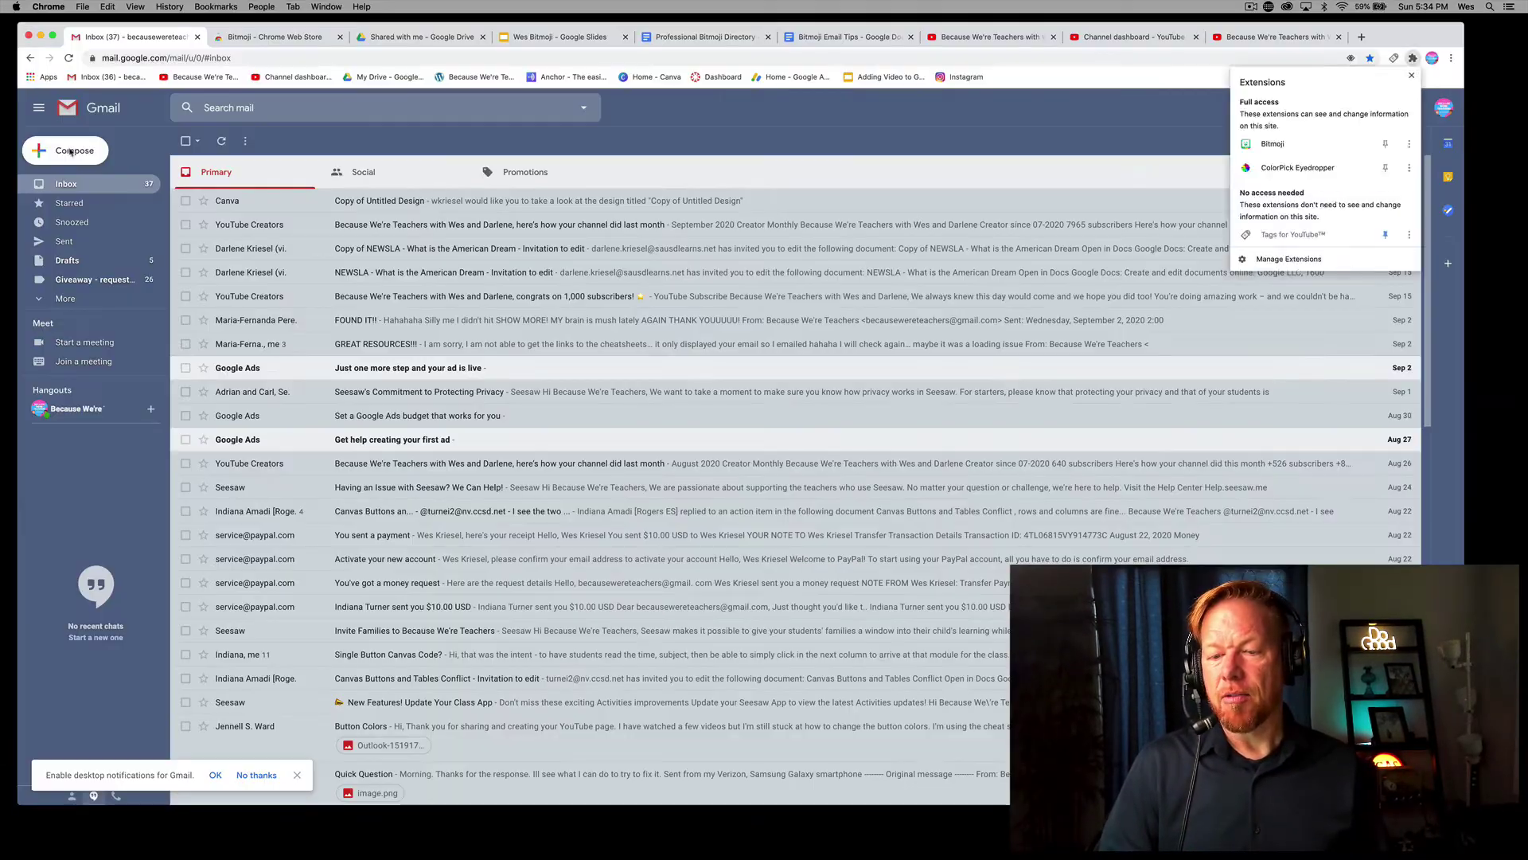
pyautogui.click(70, 151)
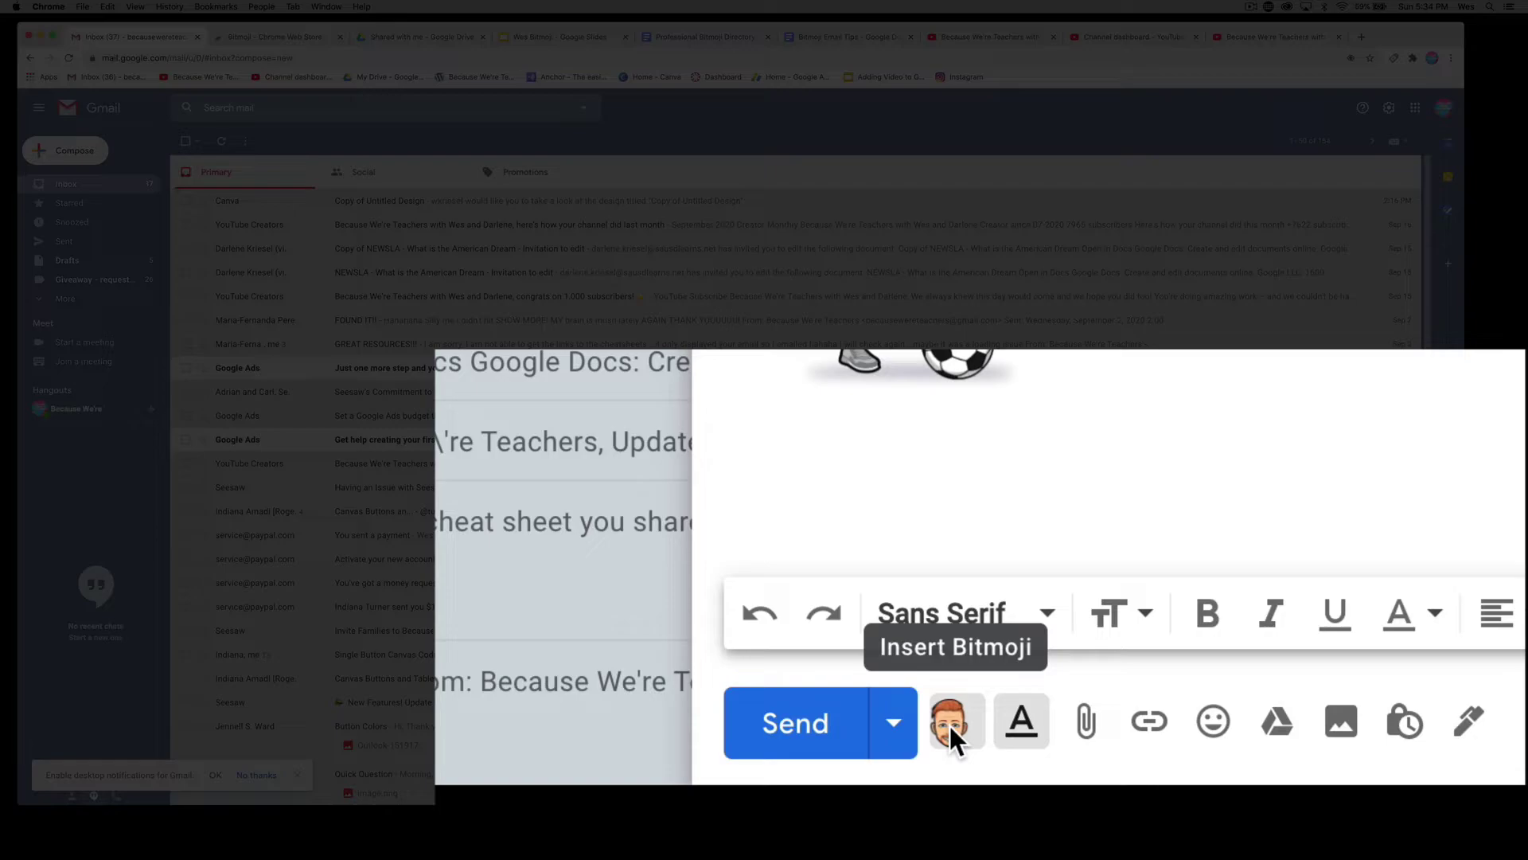
# Step: Insert the thank-you Bitmoji sticker into the draft body above the signature
pyautogui.click(949, 723)
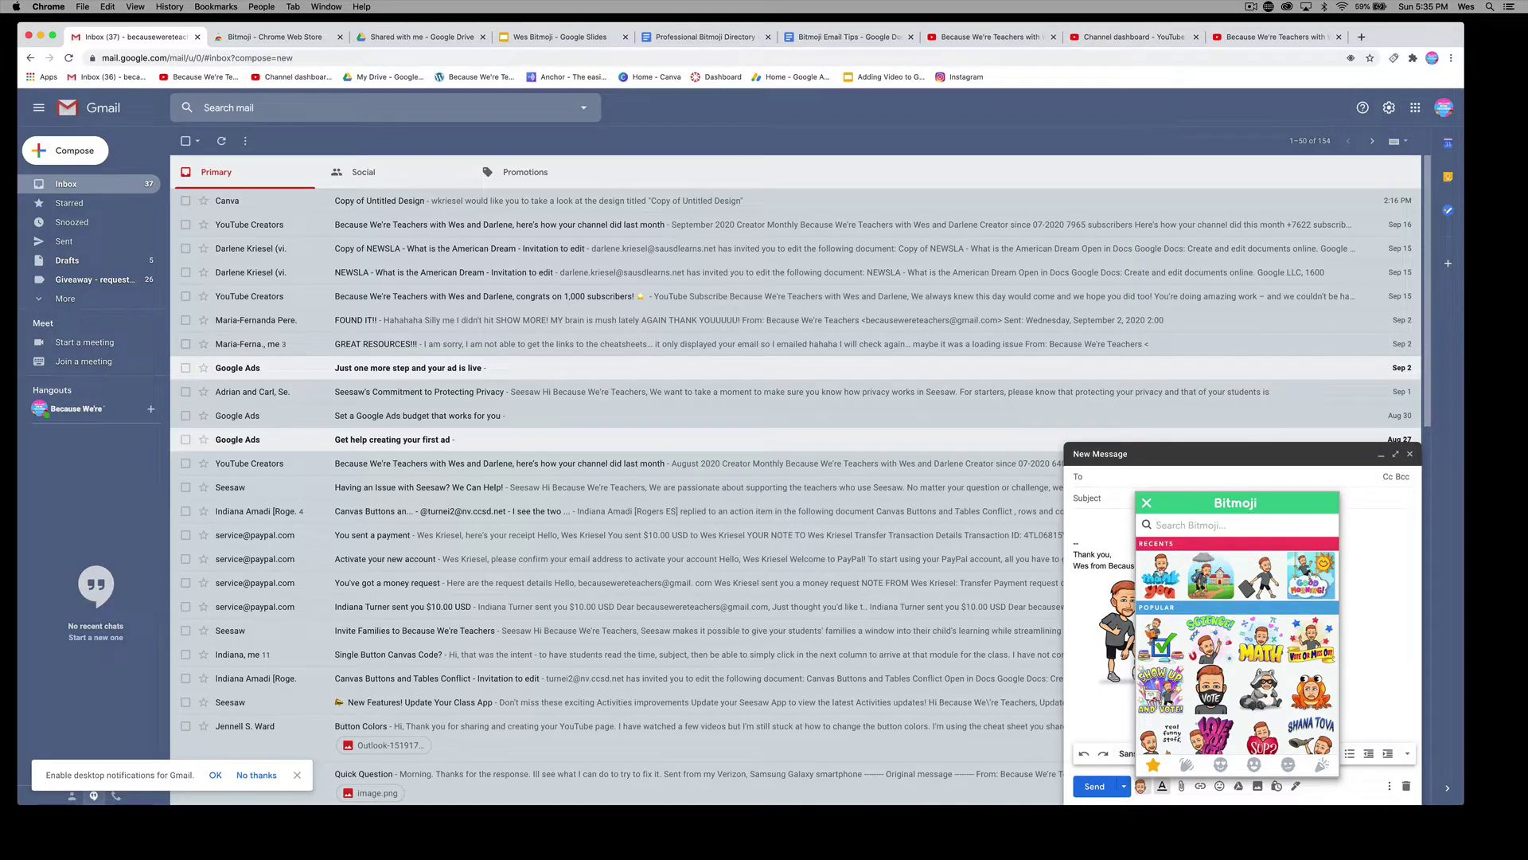
pyautogui.click(1153, 569)
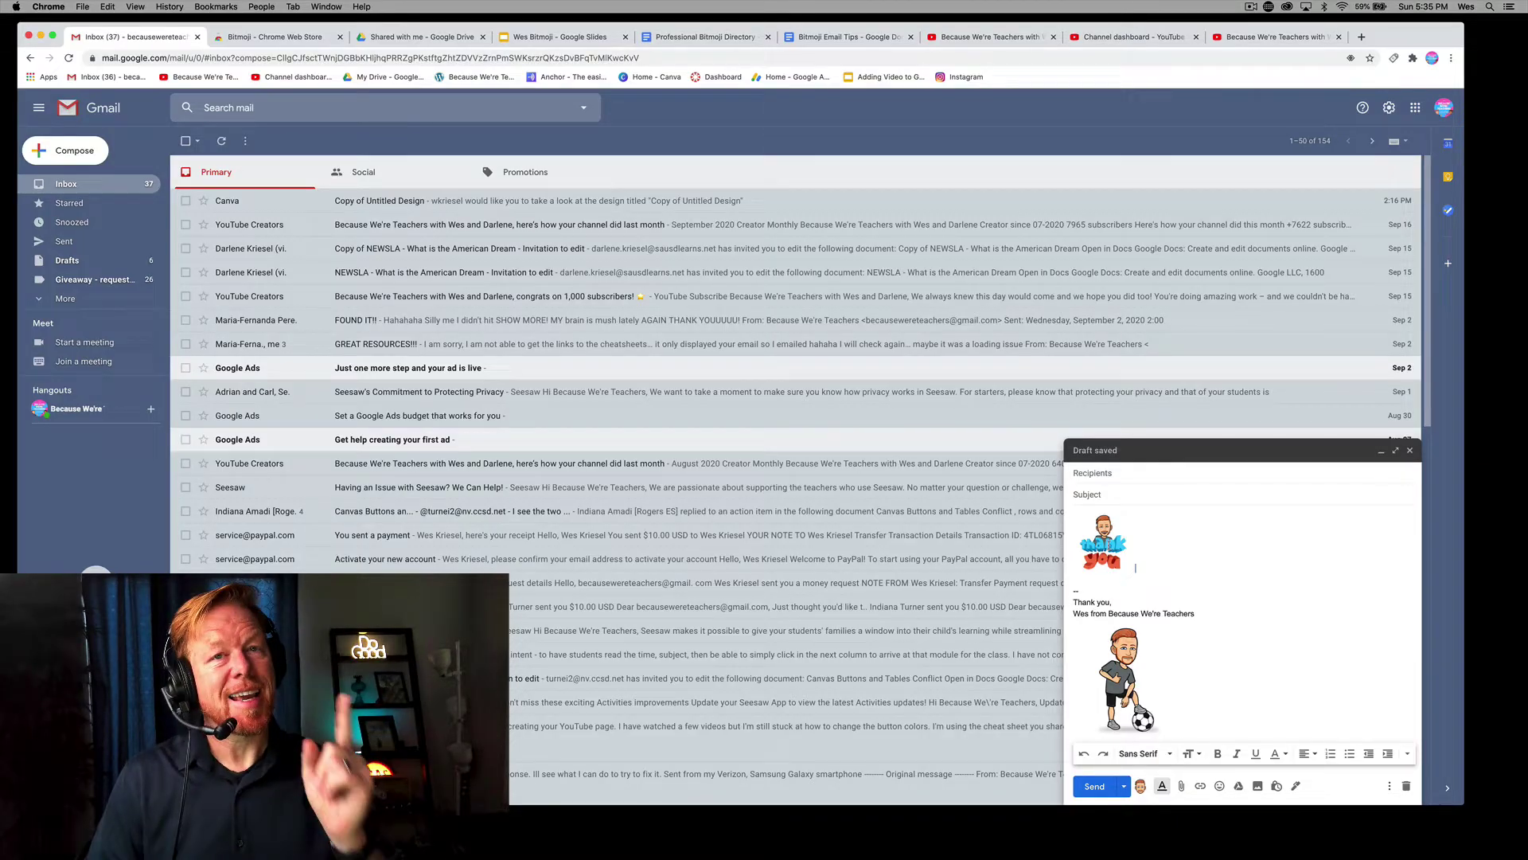
pyautogui.click(1108, 547)
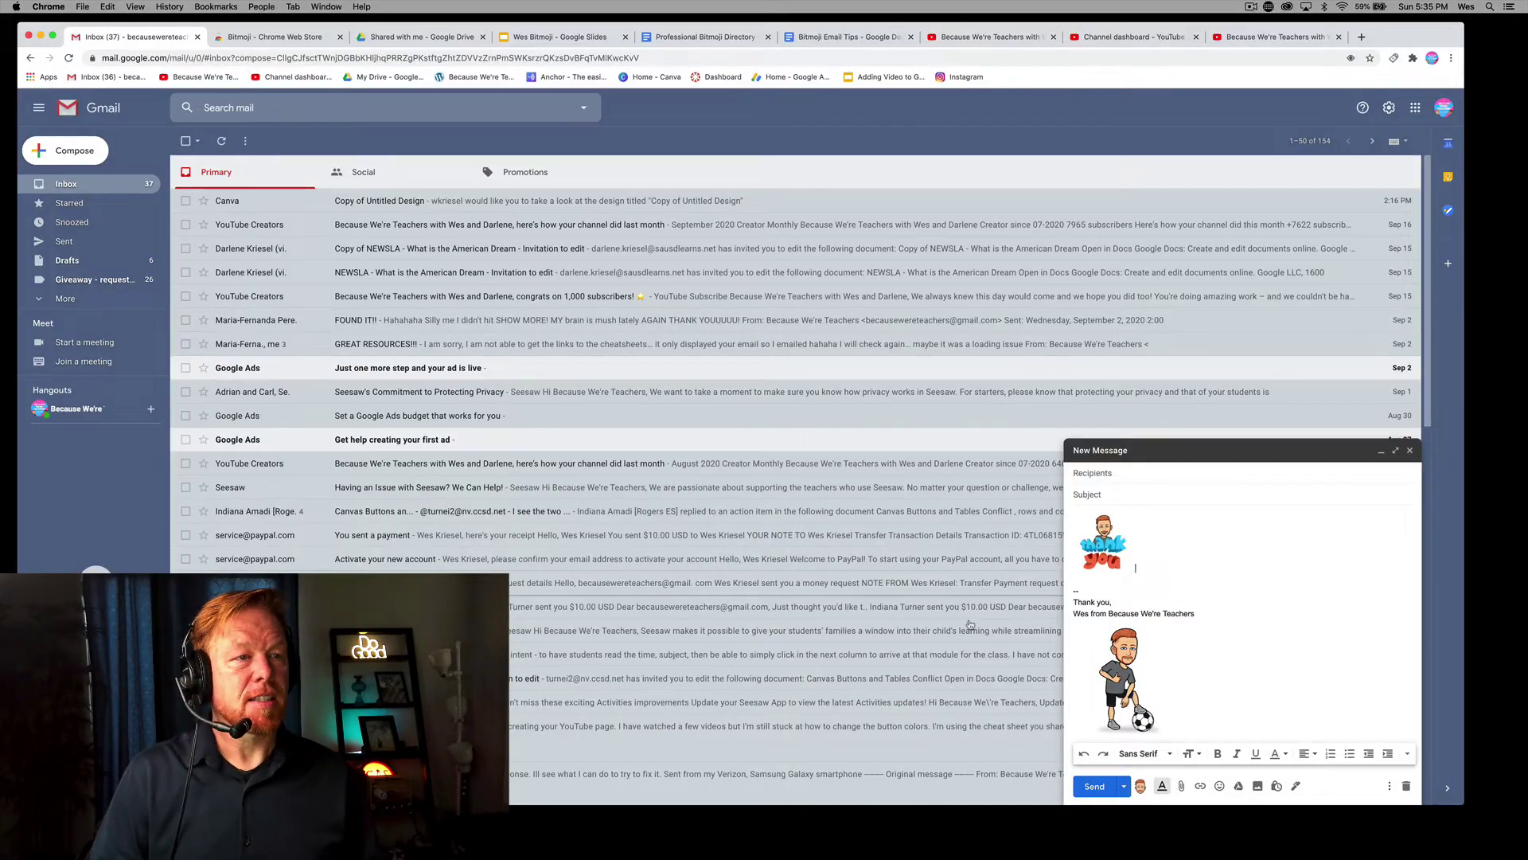
# Step: Discard the current draft and a second new draft
pyautogui.click(1409, 450)
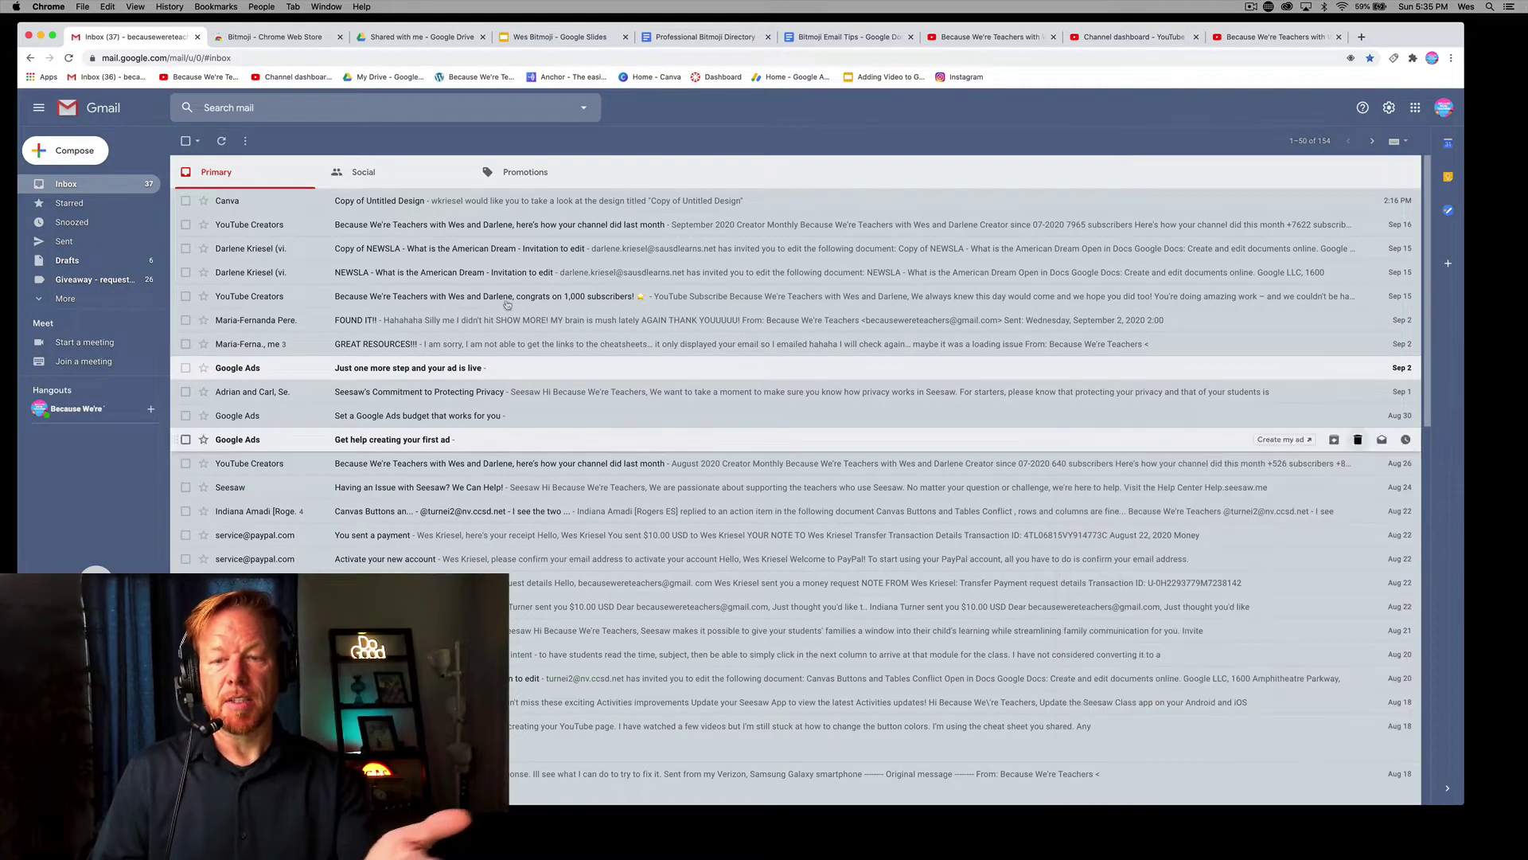
pyautogui.click(62, 153)
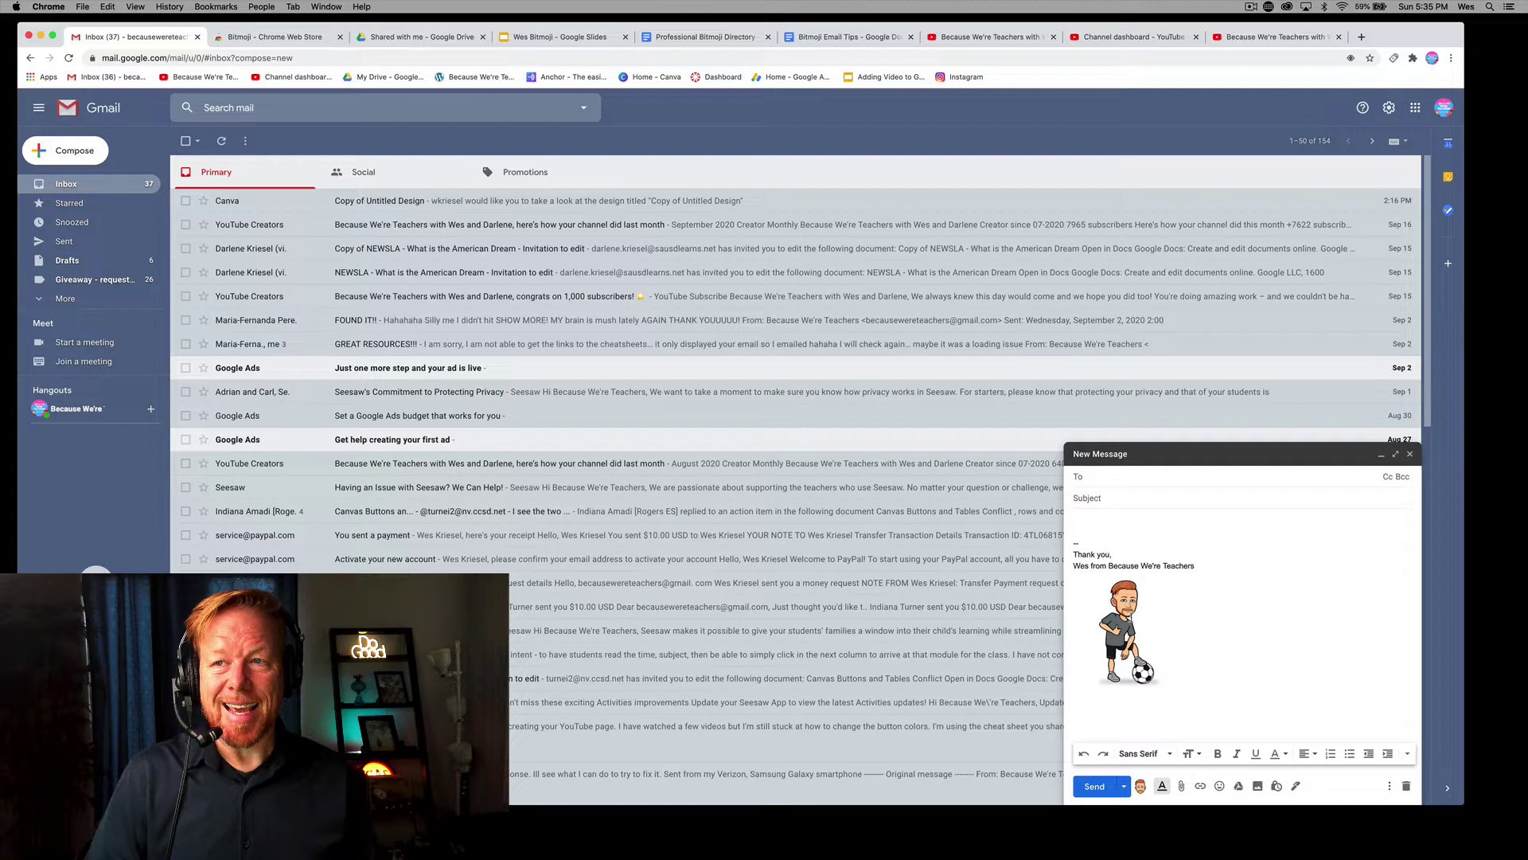
pyautogui.click(1410, 453)
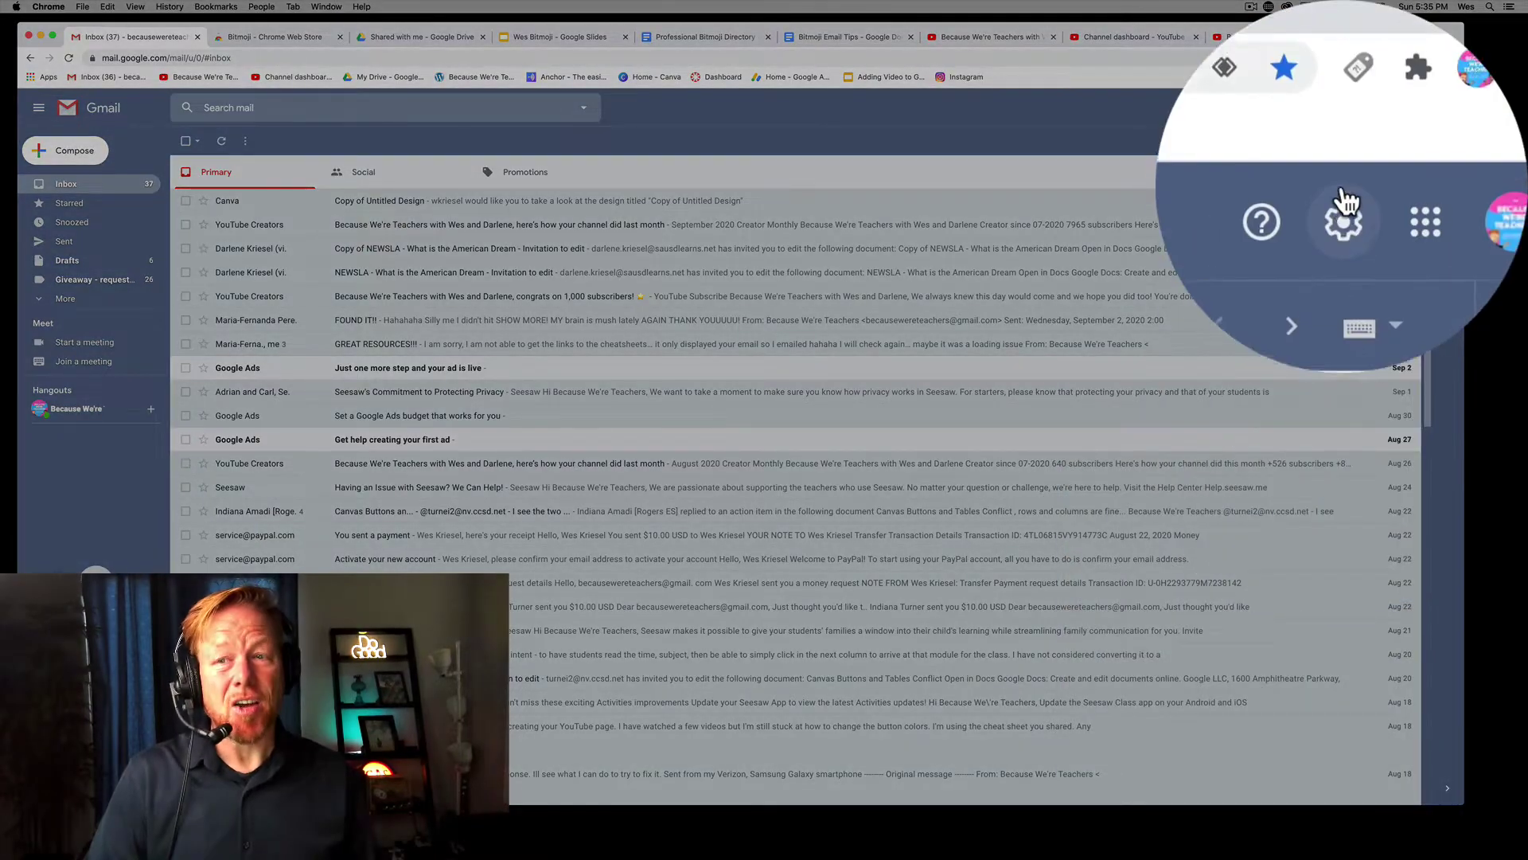
# Step: Open the full Gmail settings and review the BWT signature with its Bitmoji images
pyautogui.click(1390, 107)
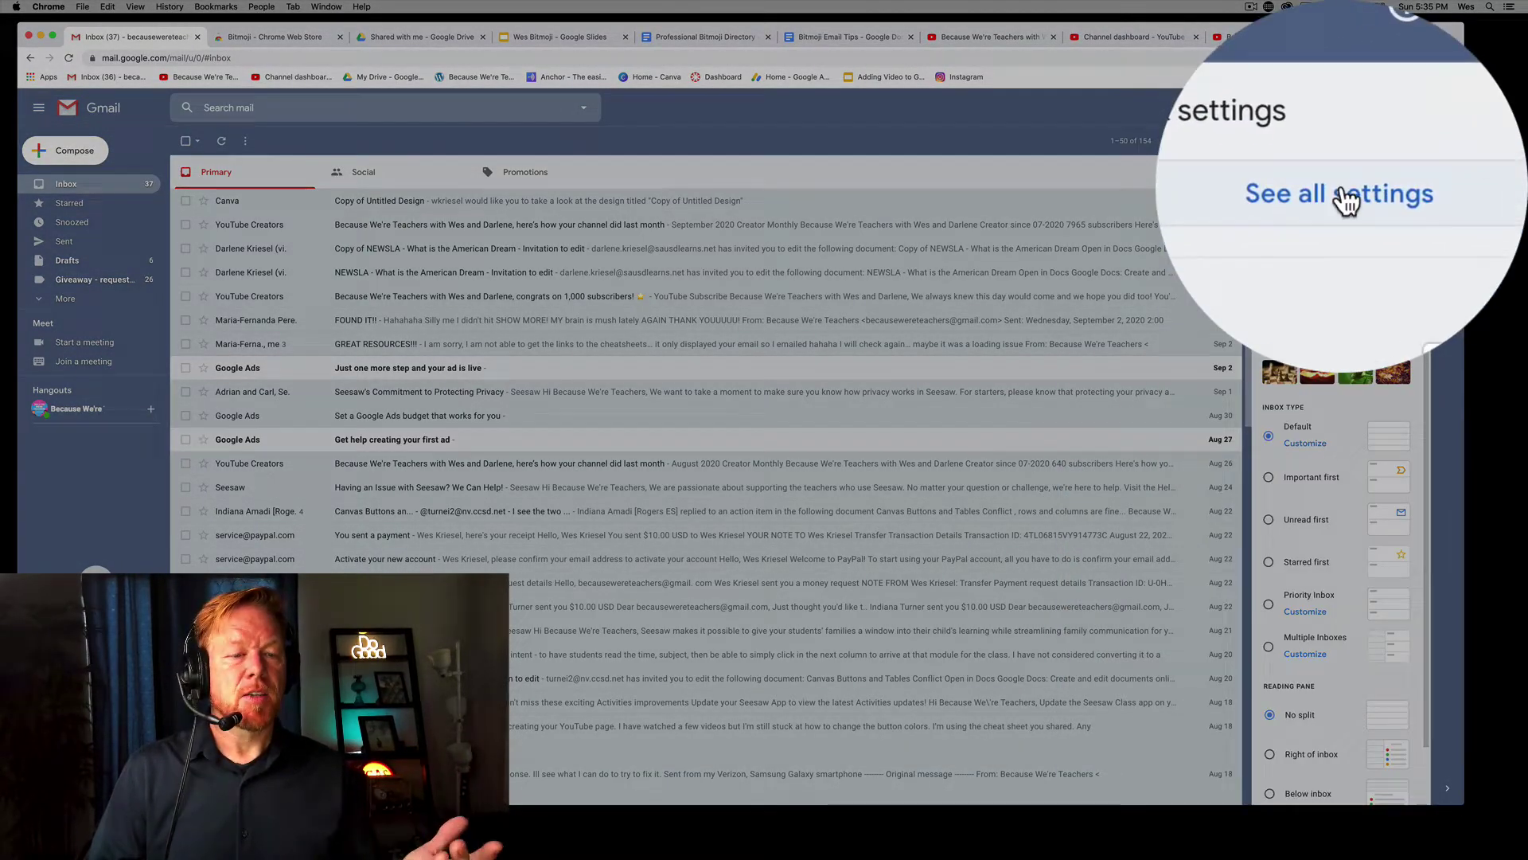
pyautogui.click(1344, 173)
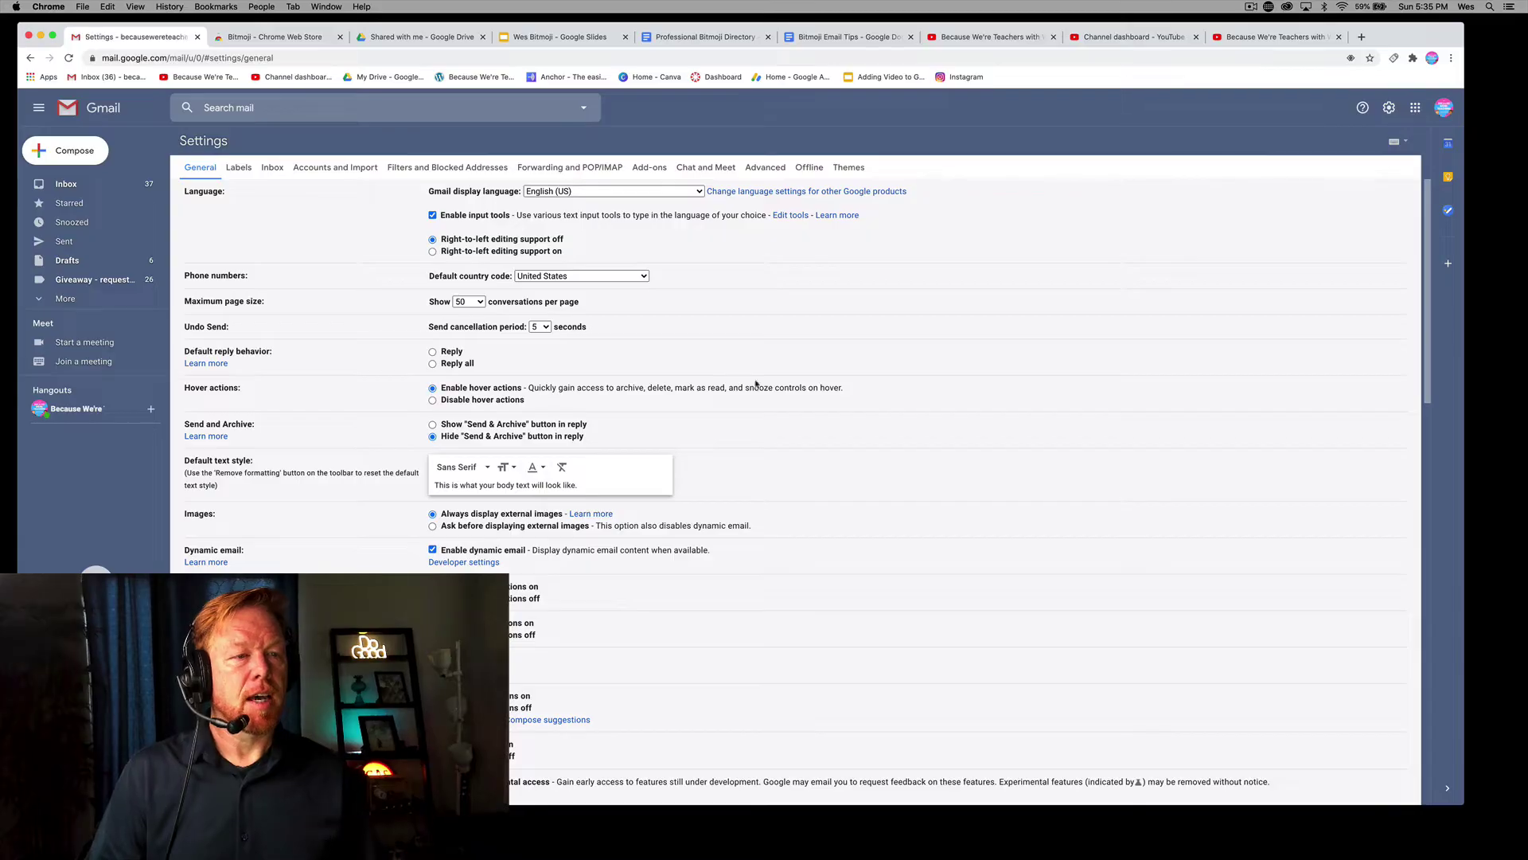
pyautogui.scroll(-15, 756, 384)
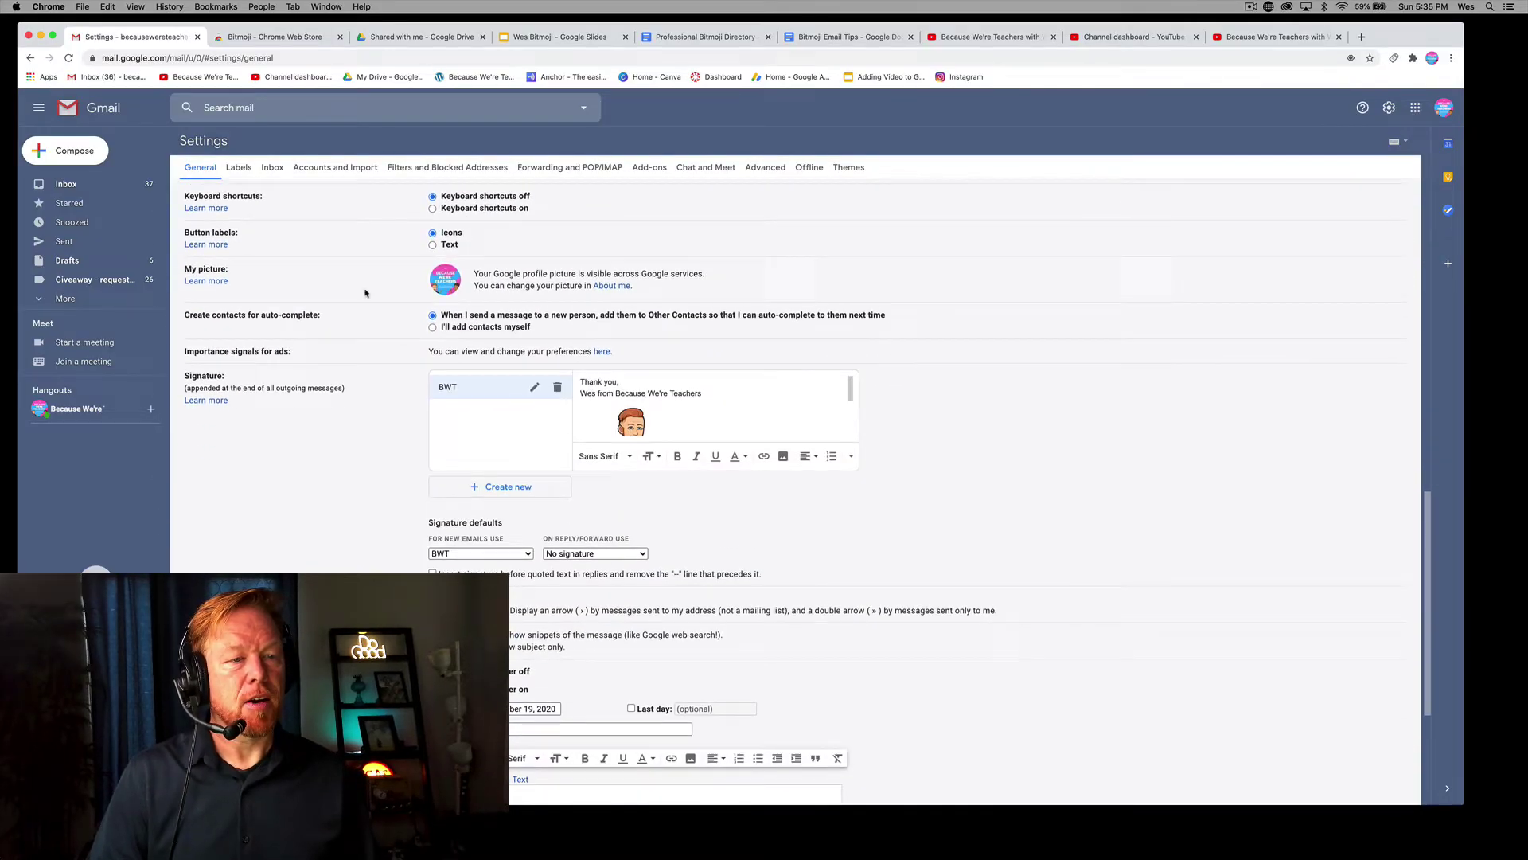
pyautogui.scroll(5, 196, 382)
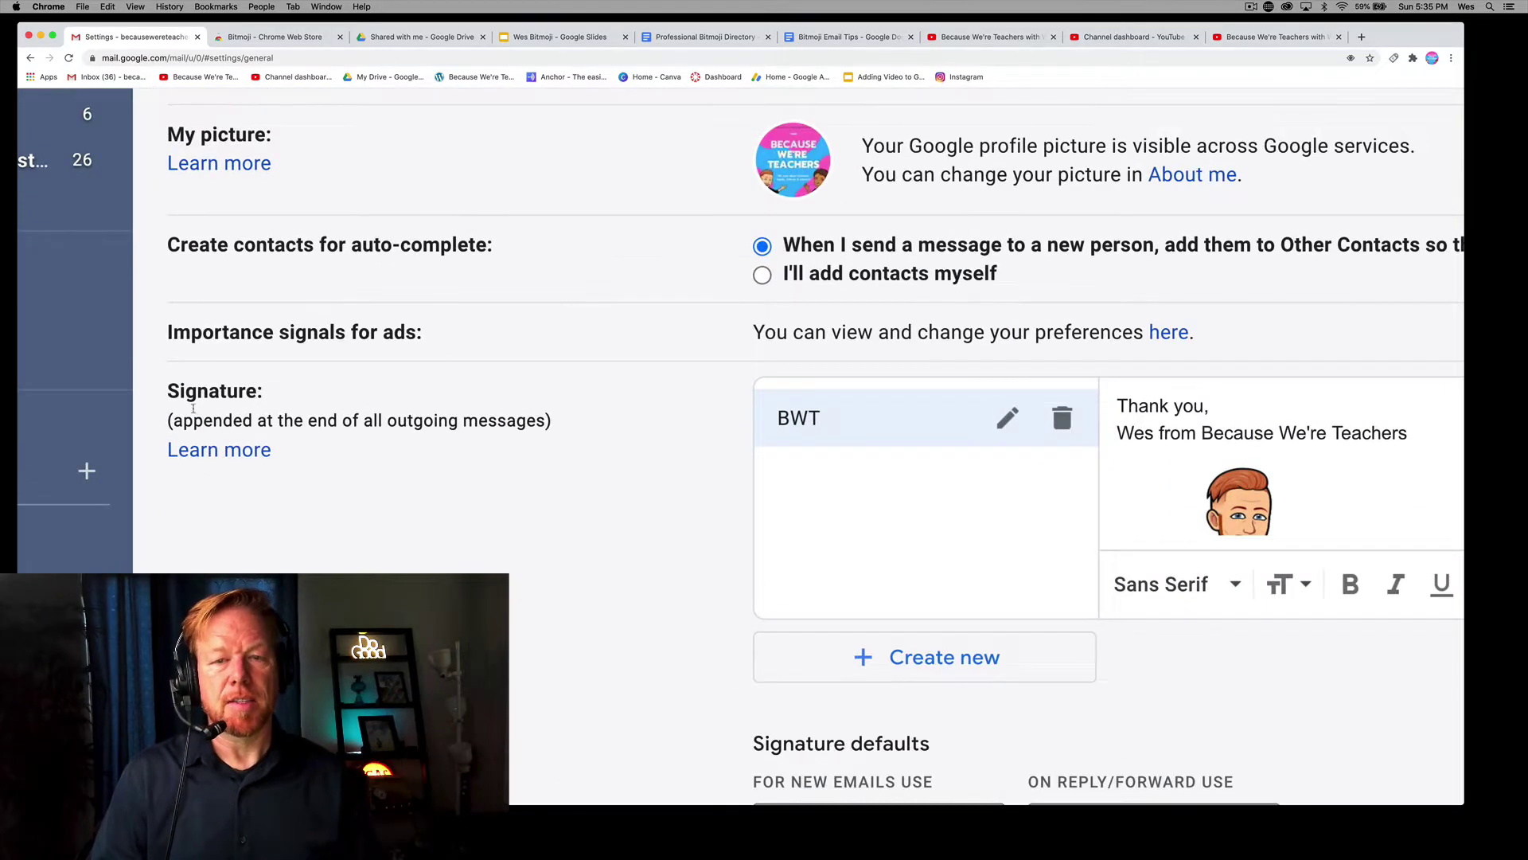
pyautogui.hscroll(5, 511, 427)
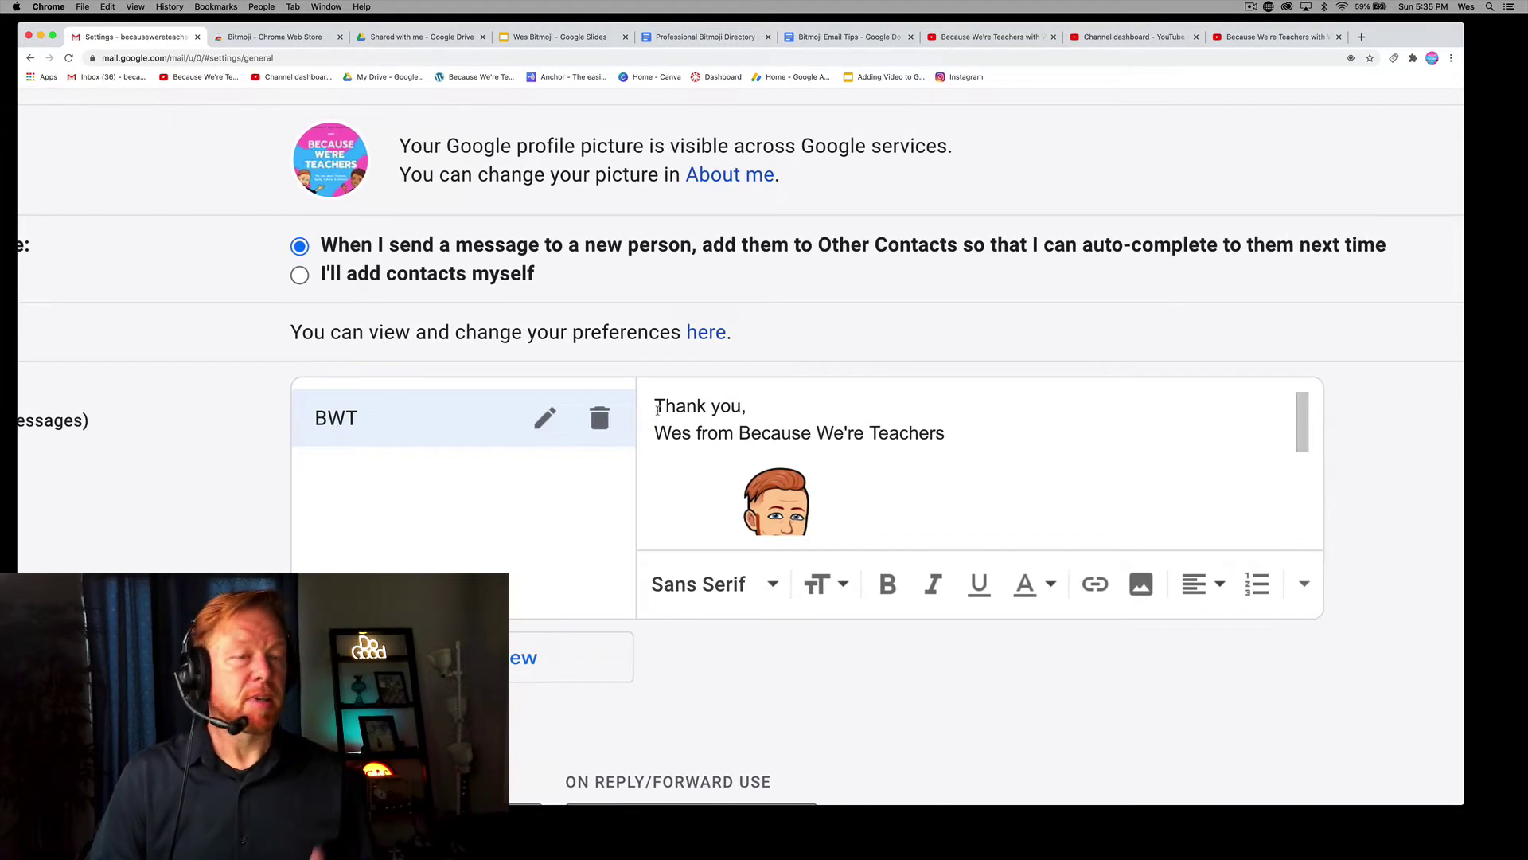
pyautogui.moveTo(658, 410)
pyautogui.mouseDown()
pyautogui.moveTo(752, 408)
pyautogui.moveTo(843, 480)
pyautogui.mouseUp()
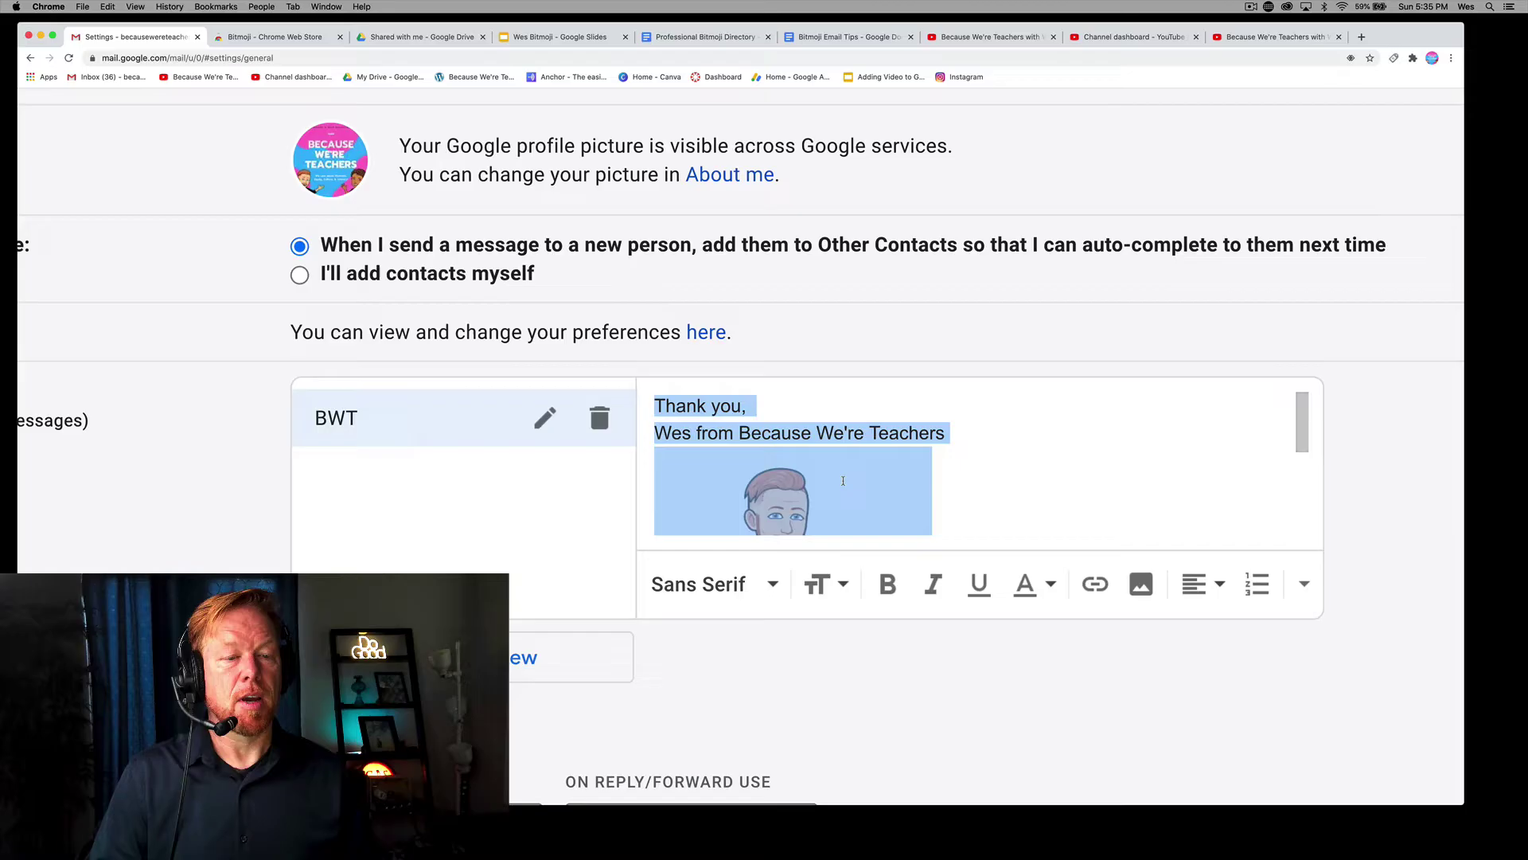
pyautogui.scroll(-5, 843, 480)
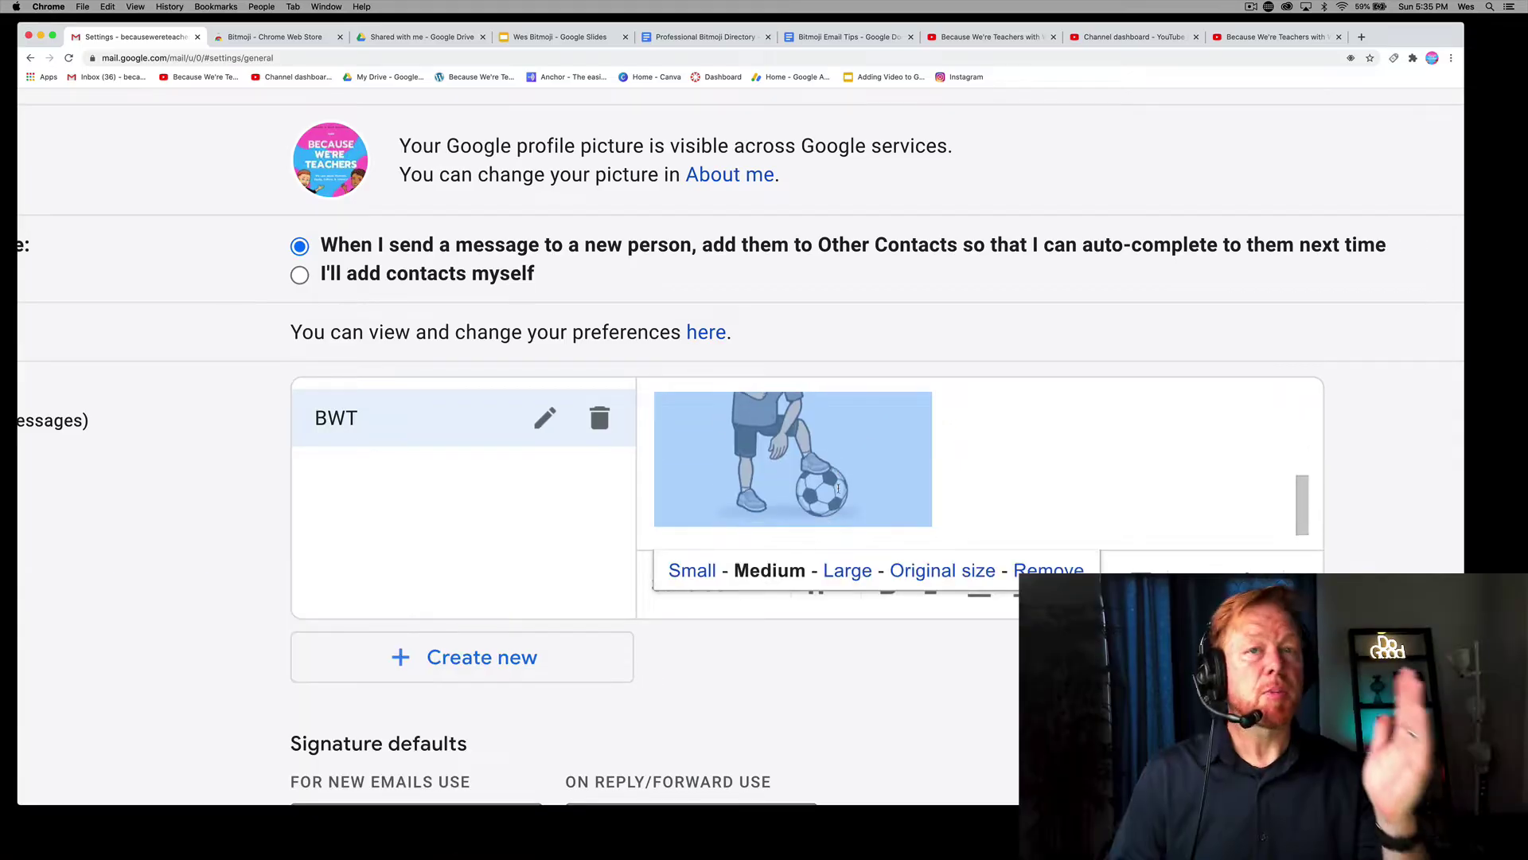
pyautogui.click(457, 553)
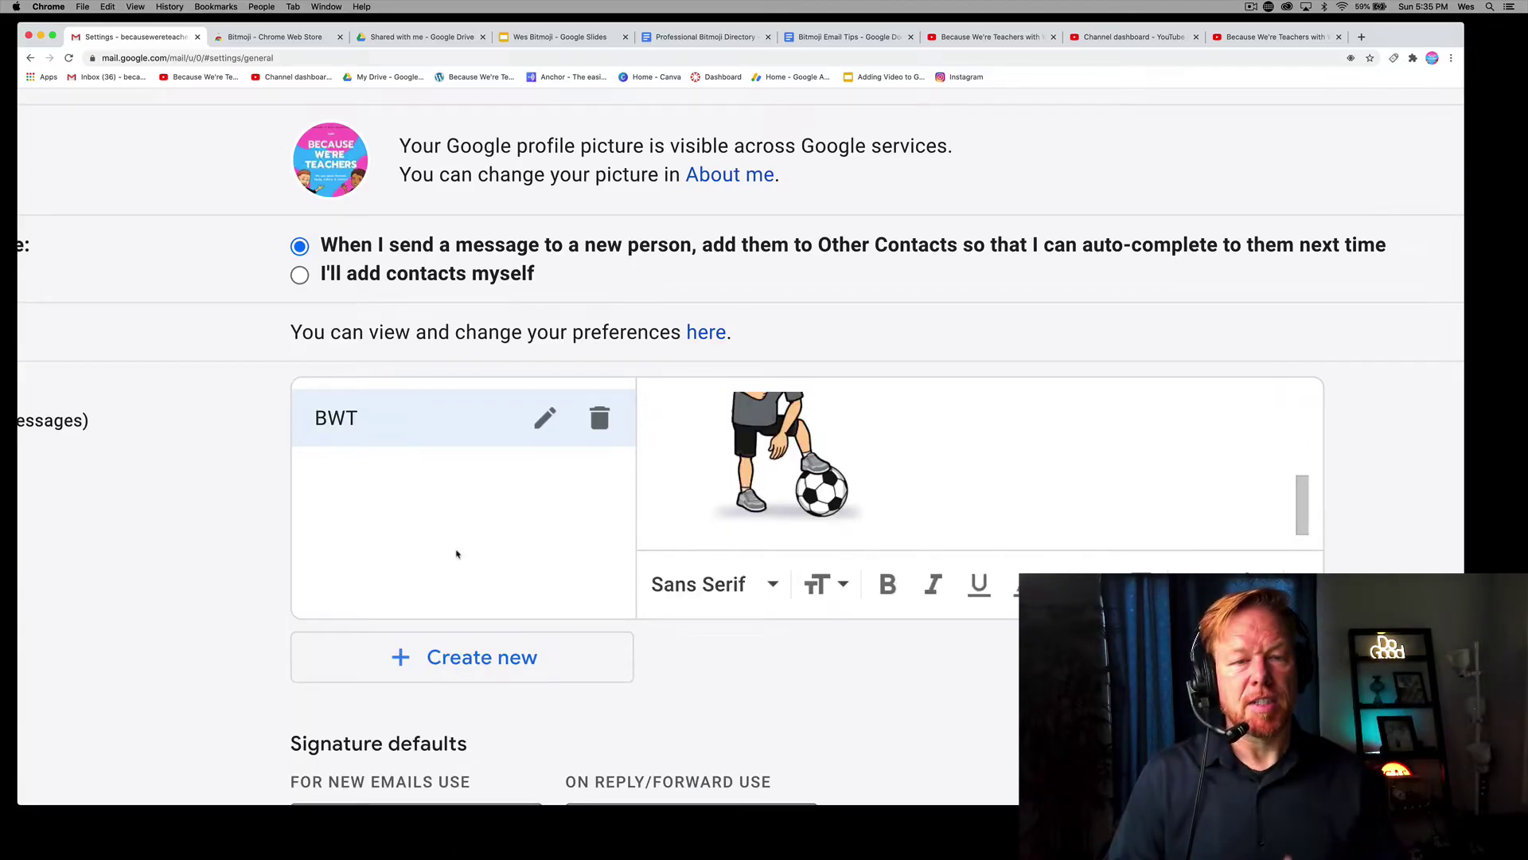
# Step: Create a 'BWT 2' signature reading 'Sincerely,' plus the senders' names from Because We're Teachers, adding no image
pyautogui.click(453, 656)
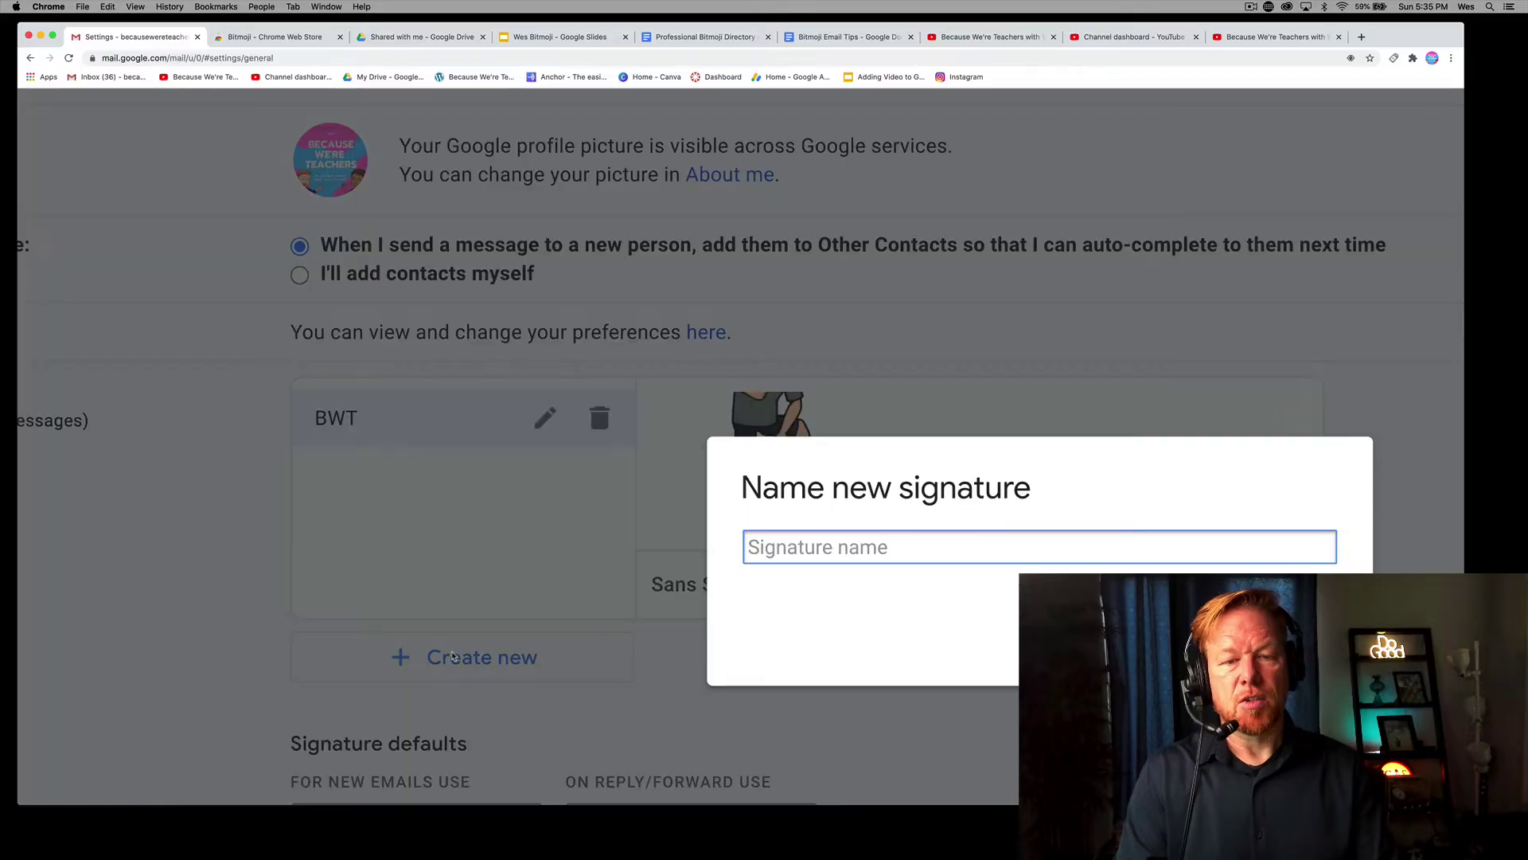
pyautogui.write('BW')
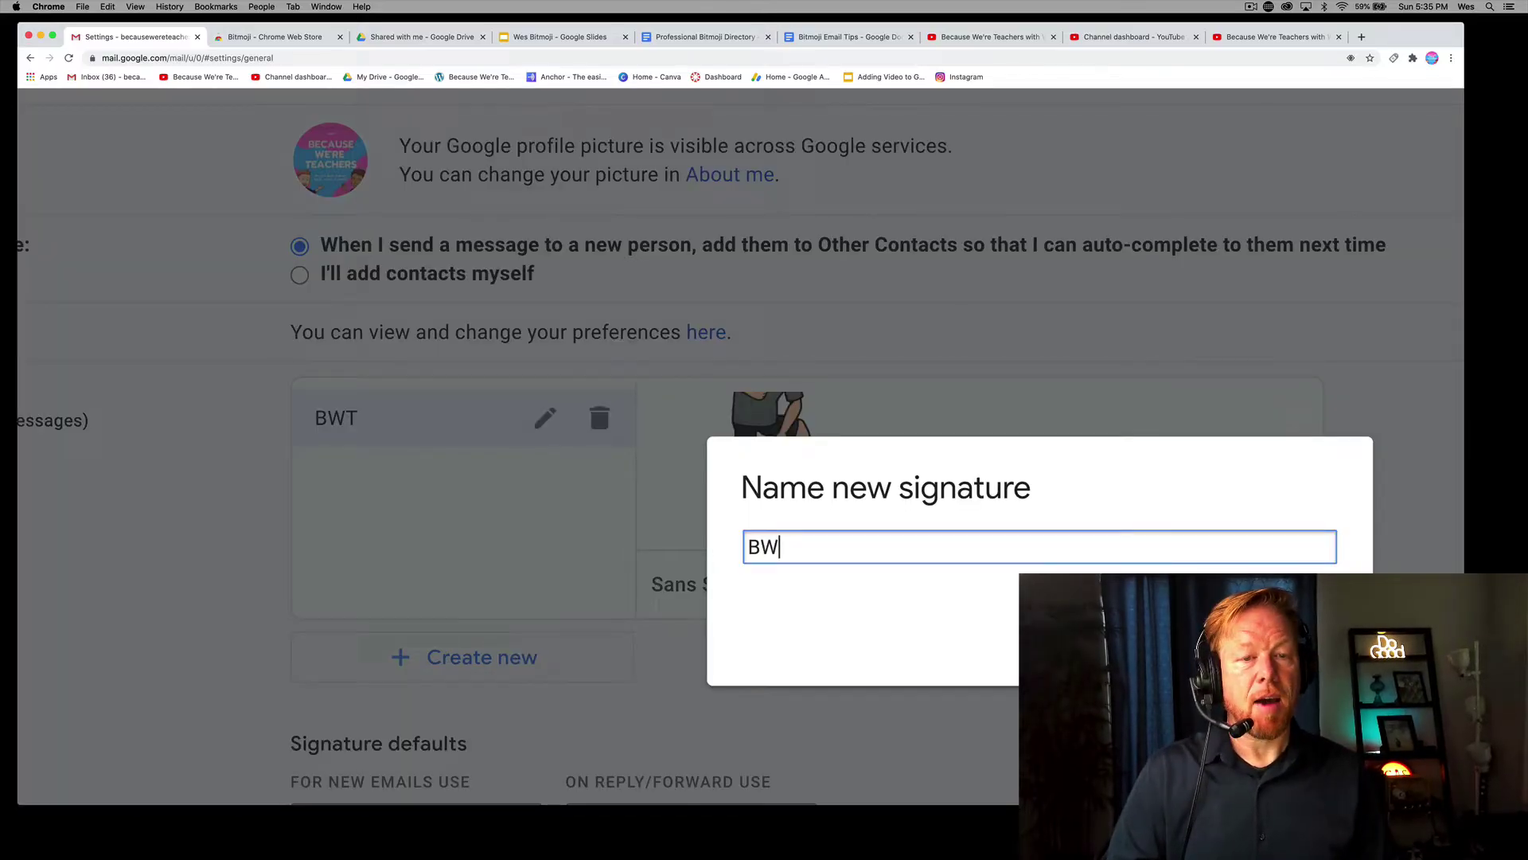
pyautogui.write('T 2')
pyautogui.press('Return')
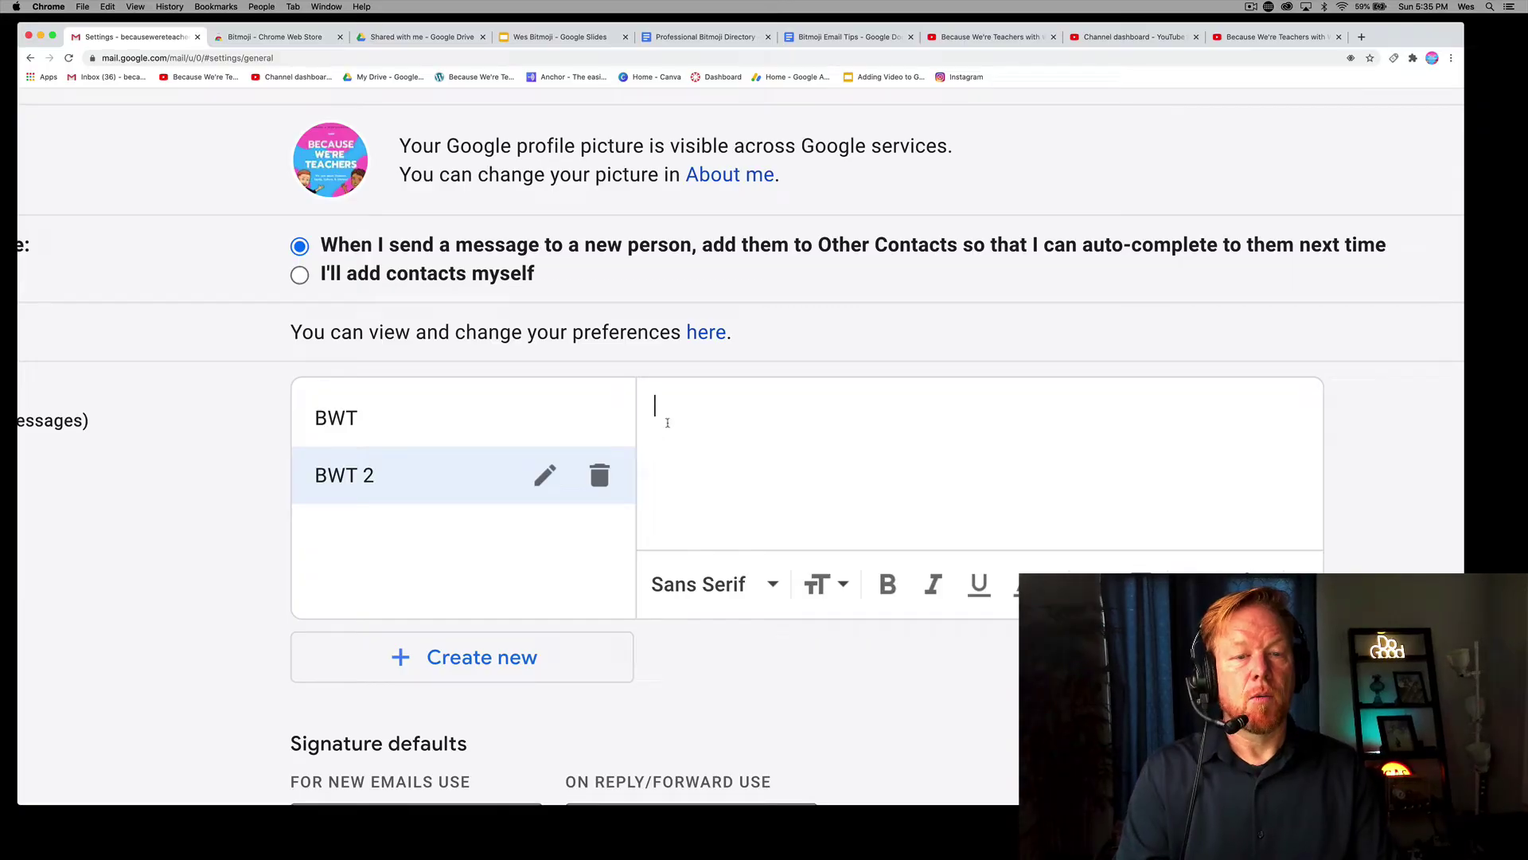
pyautogui.write('Sincerely,')
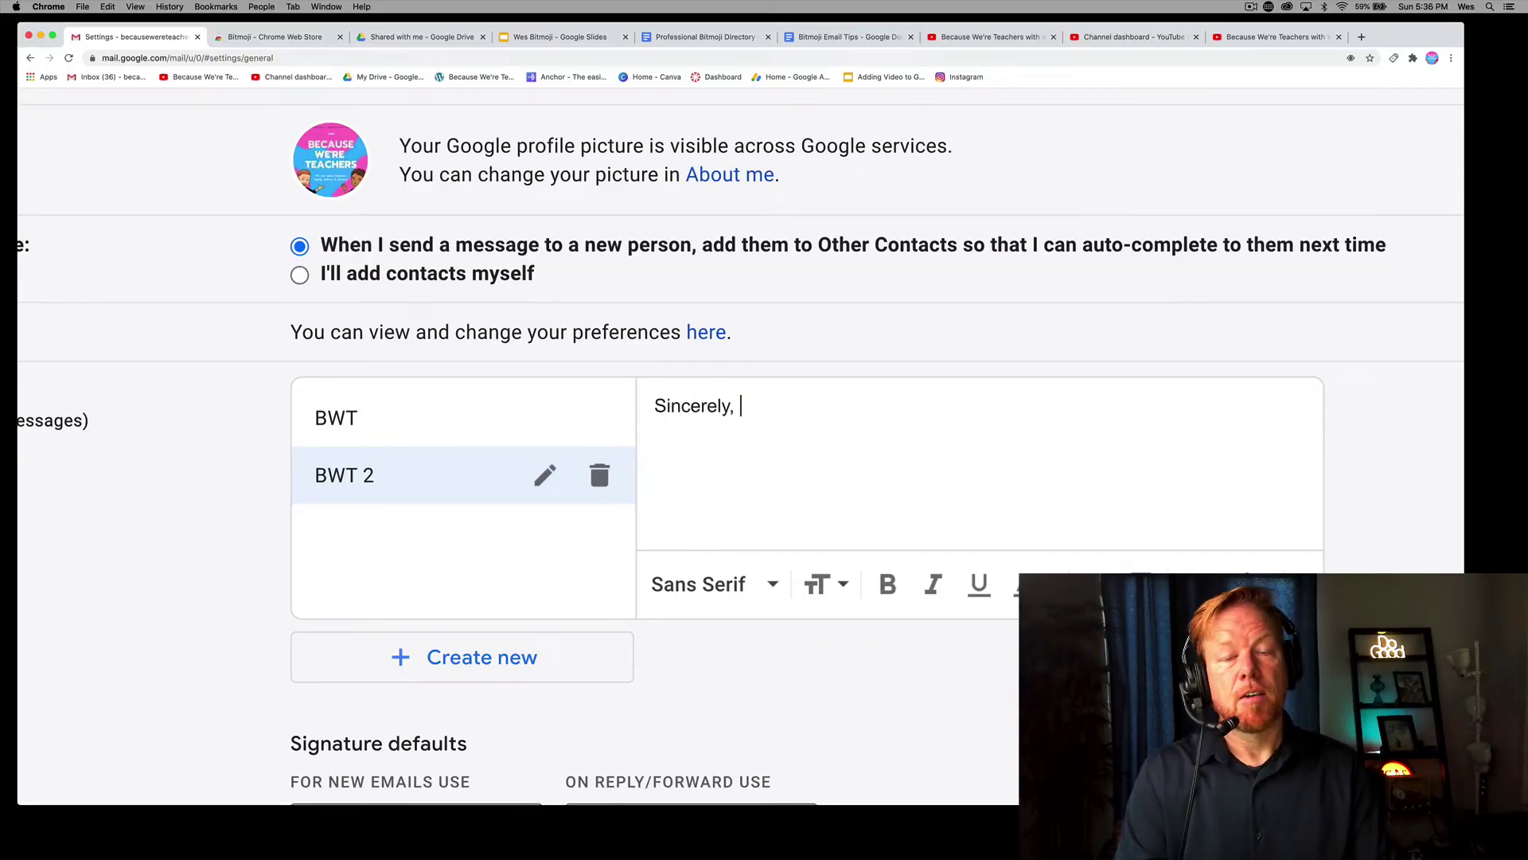
pyautogui.press('Return')
pyautogui.write('Wes and Darl')
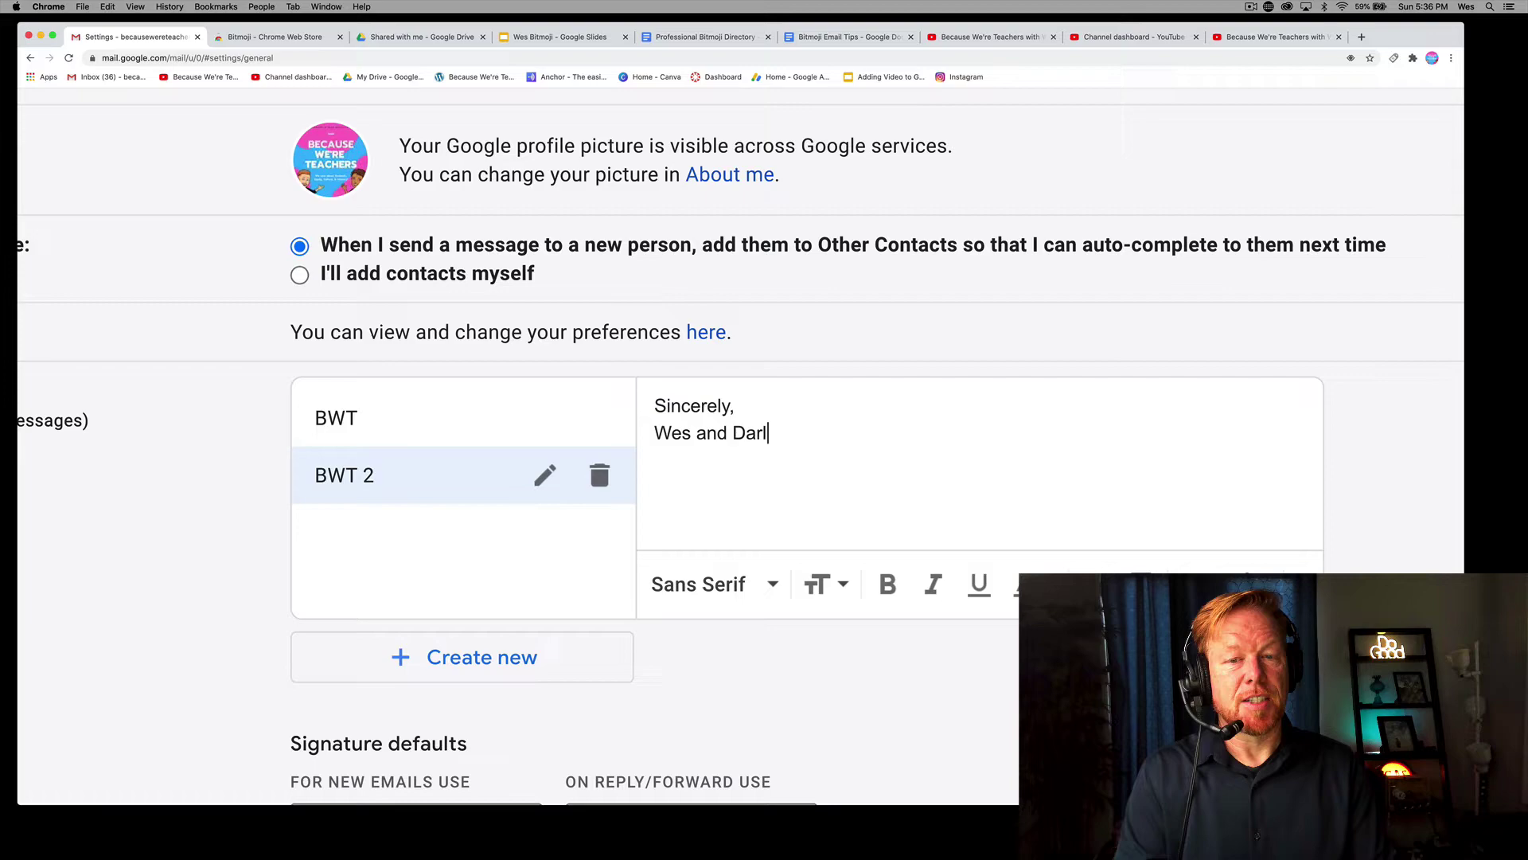
pyautogui.write('ene from ')
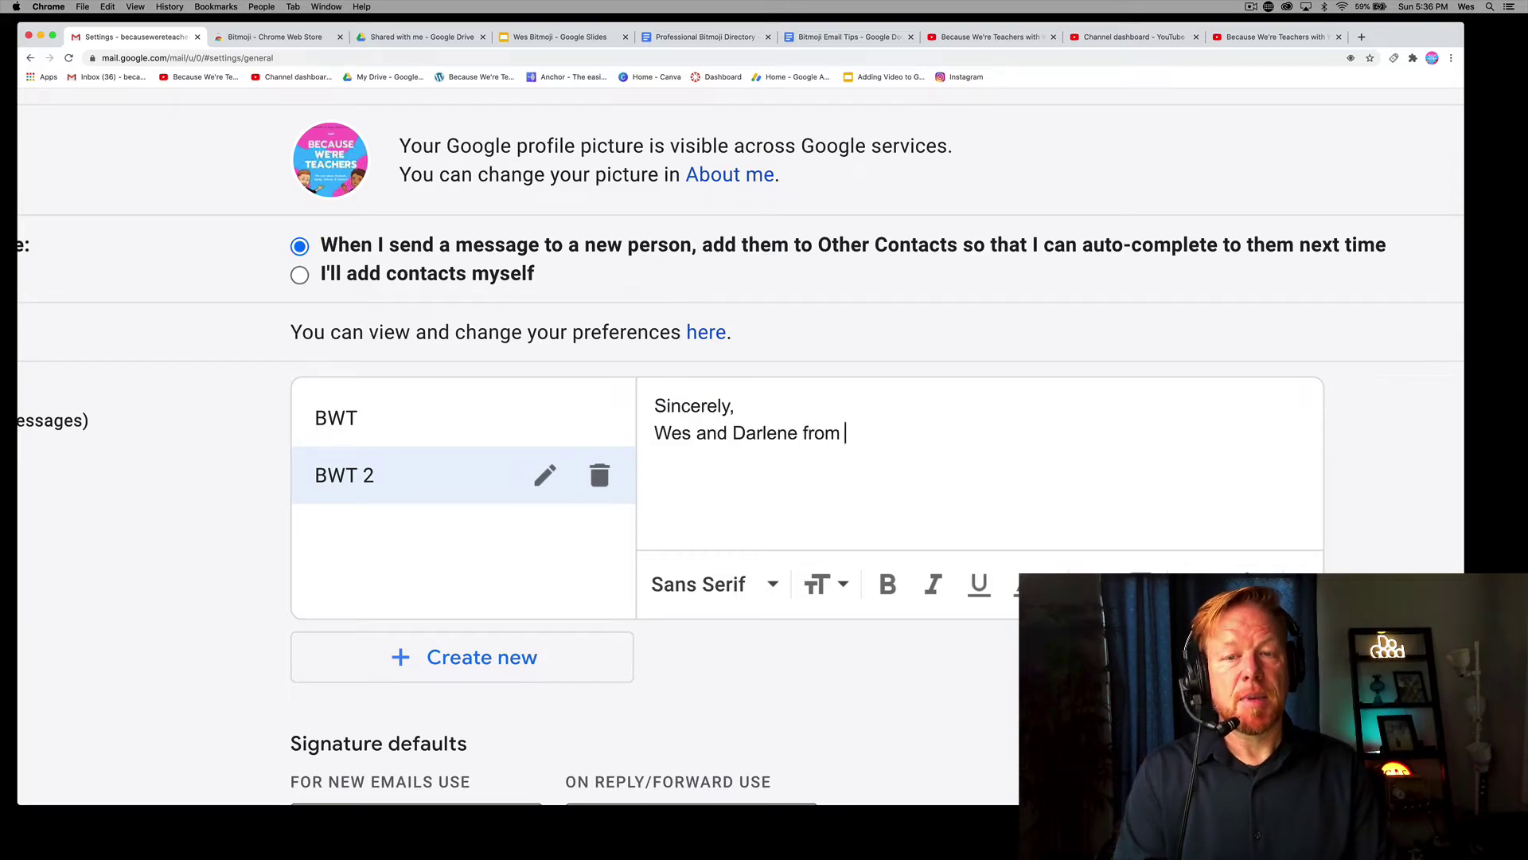
pyautogui.write('Because We')
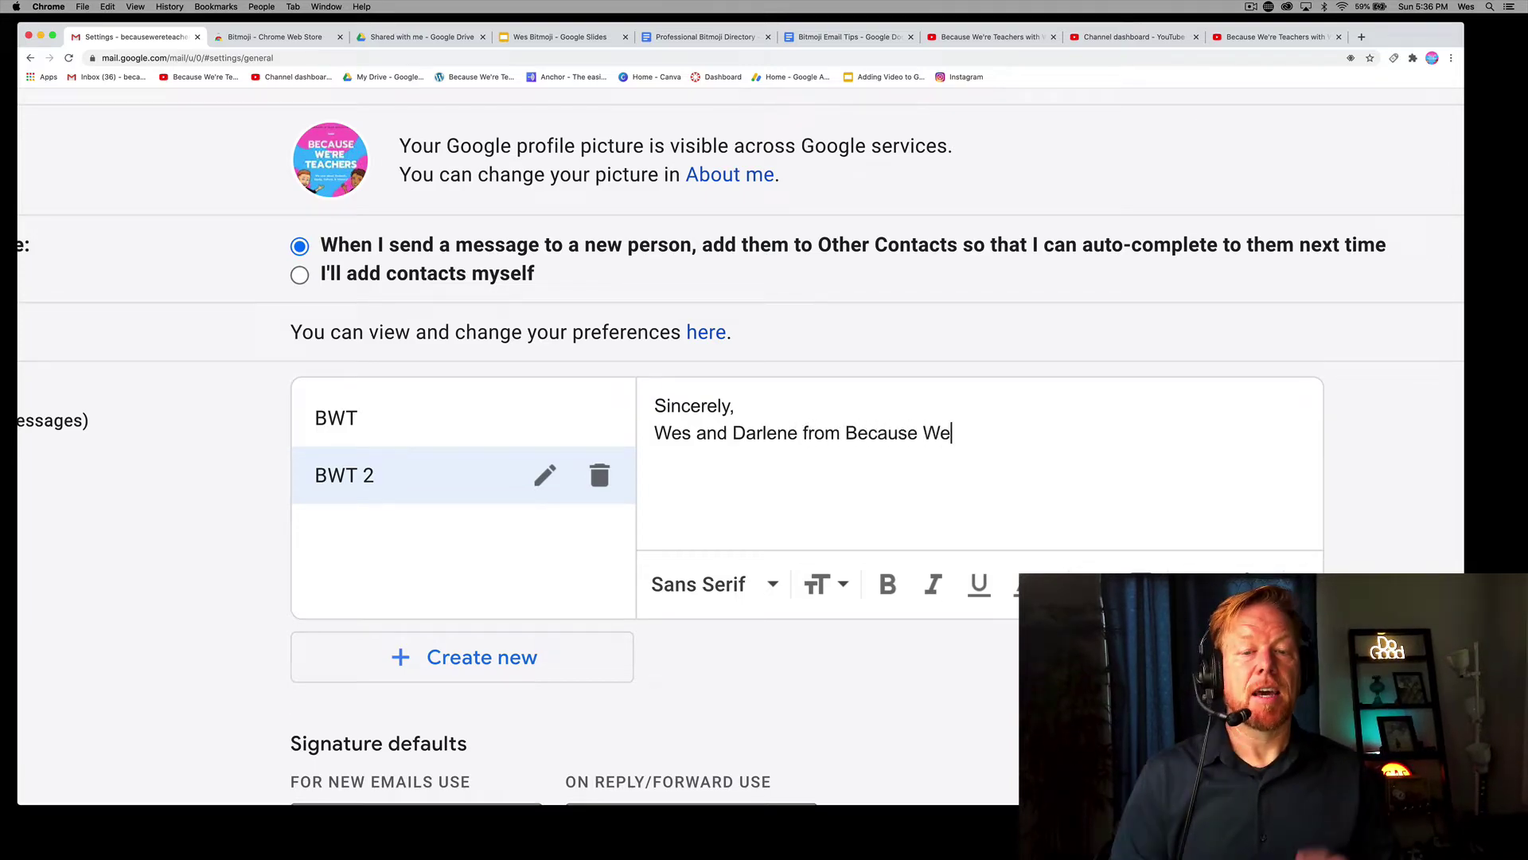
pyautogui.write("'re Teachers")
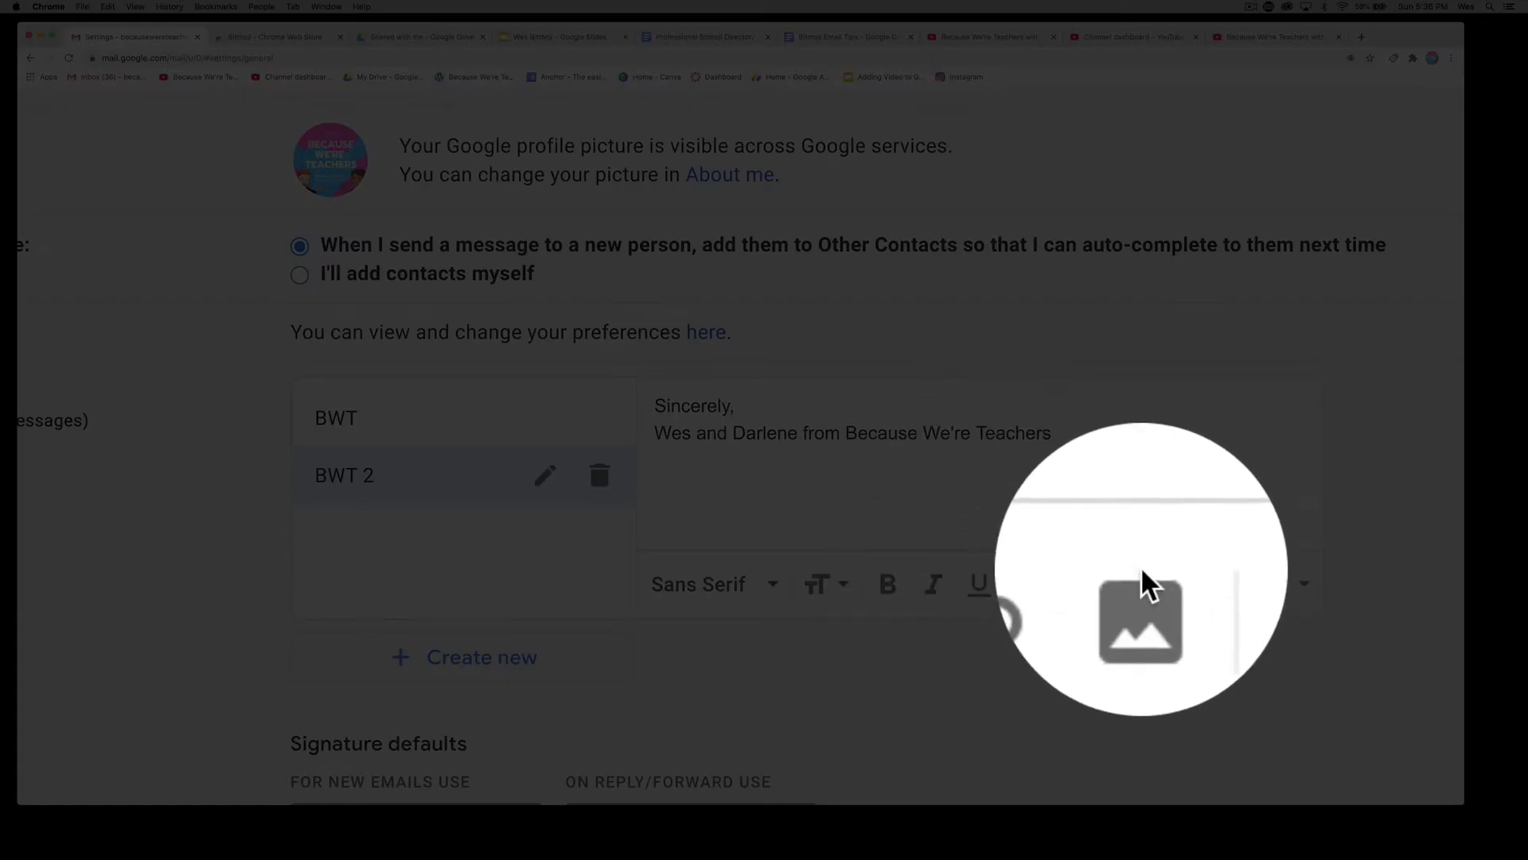
pyautogui.click(1142, 584)
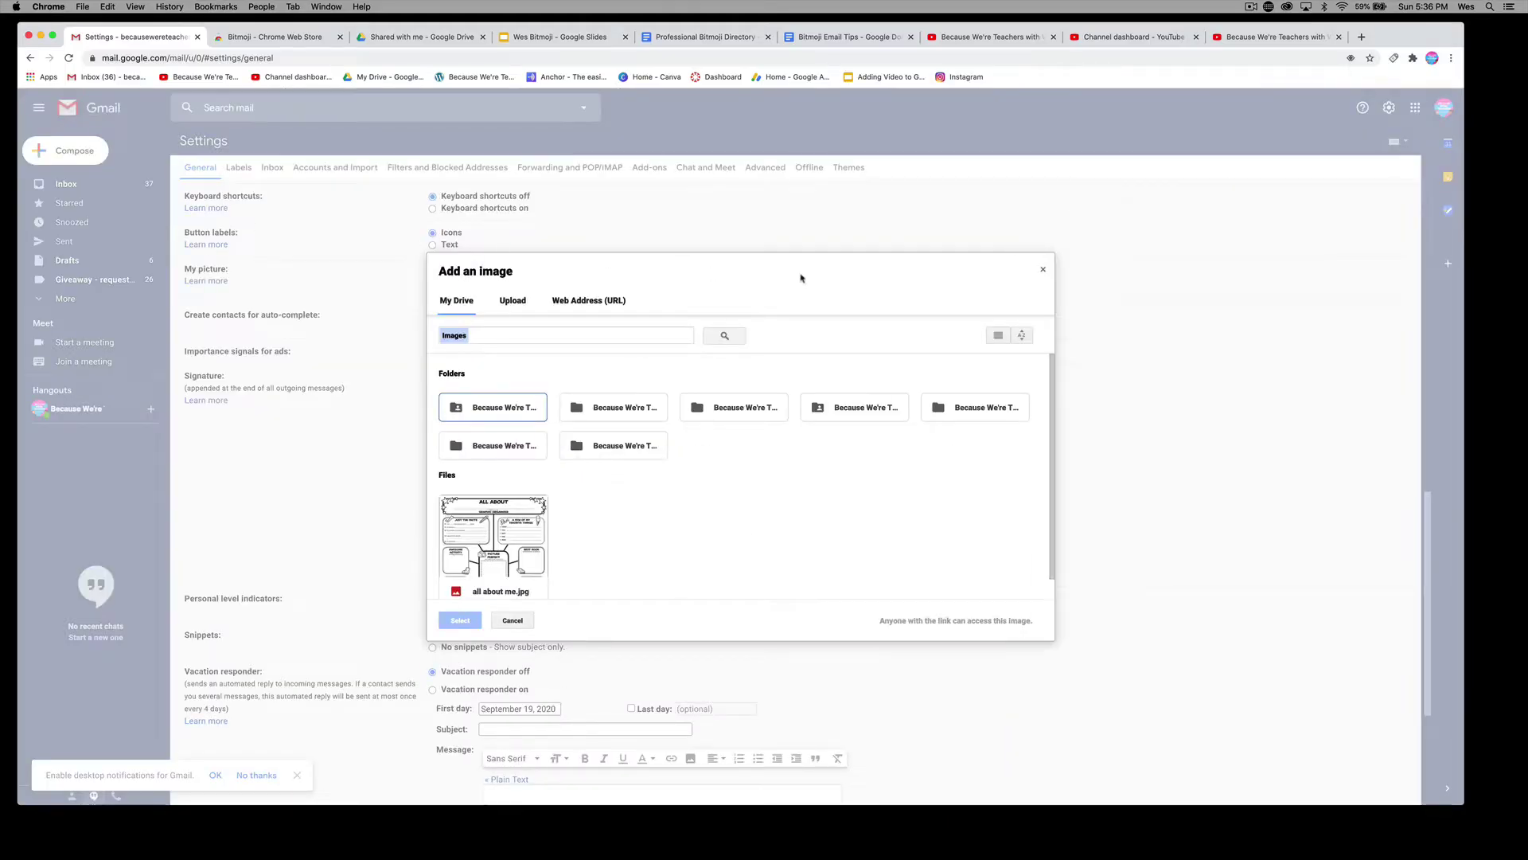
pyautogui.click(1043, 272)
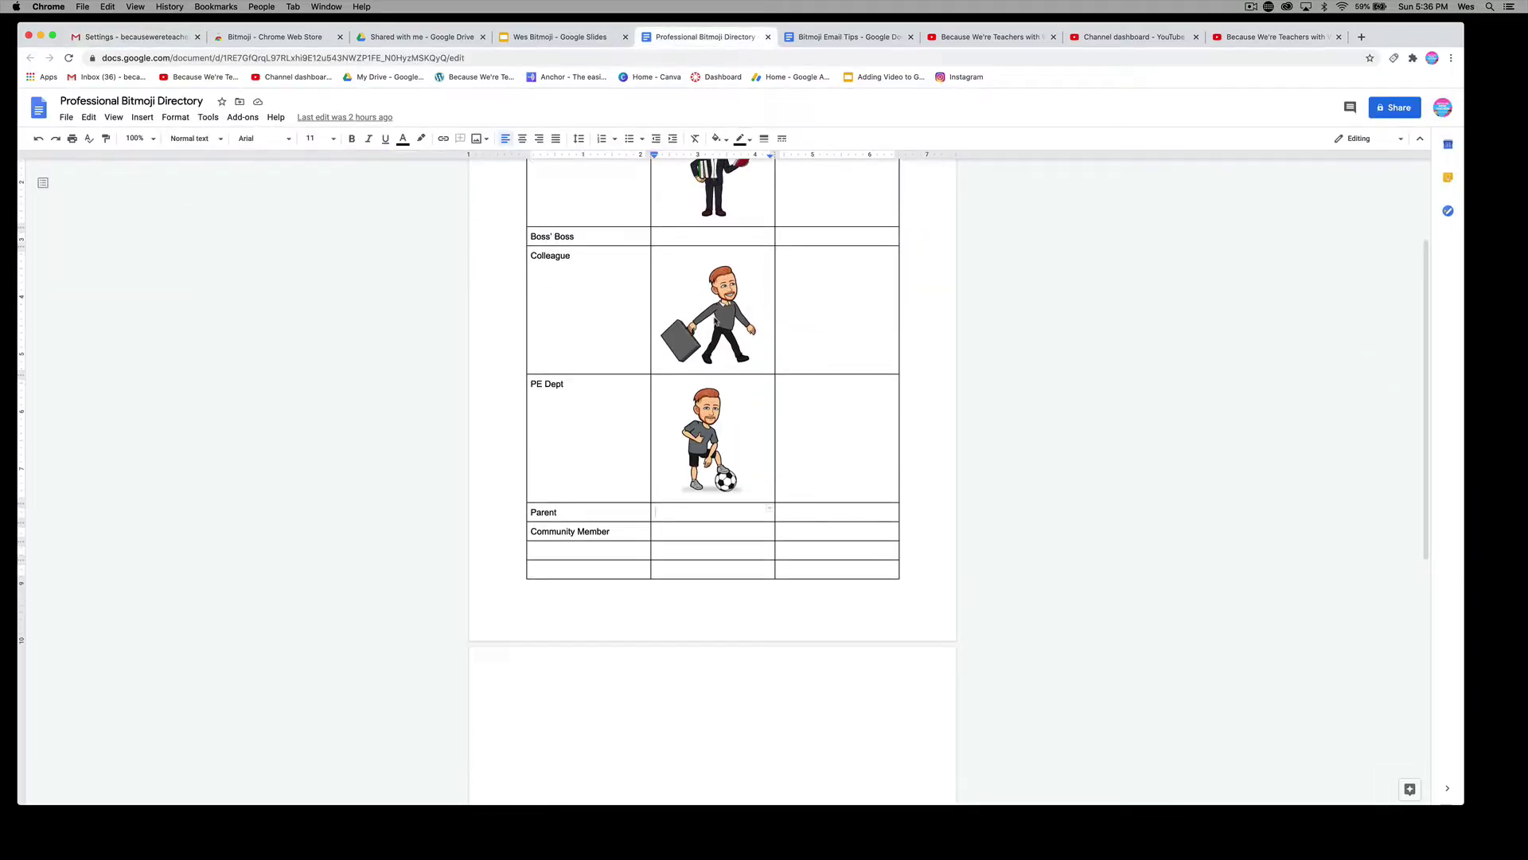
# Step: Select the Colleague Bitmoji image in the Professional Bitmoji Directory table to copy it
pyautogui.click(715, 321)
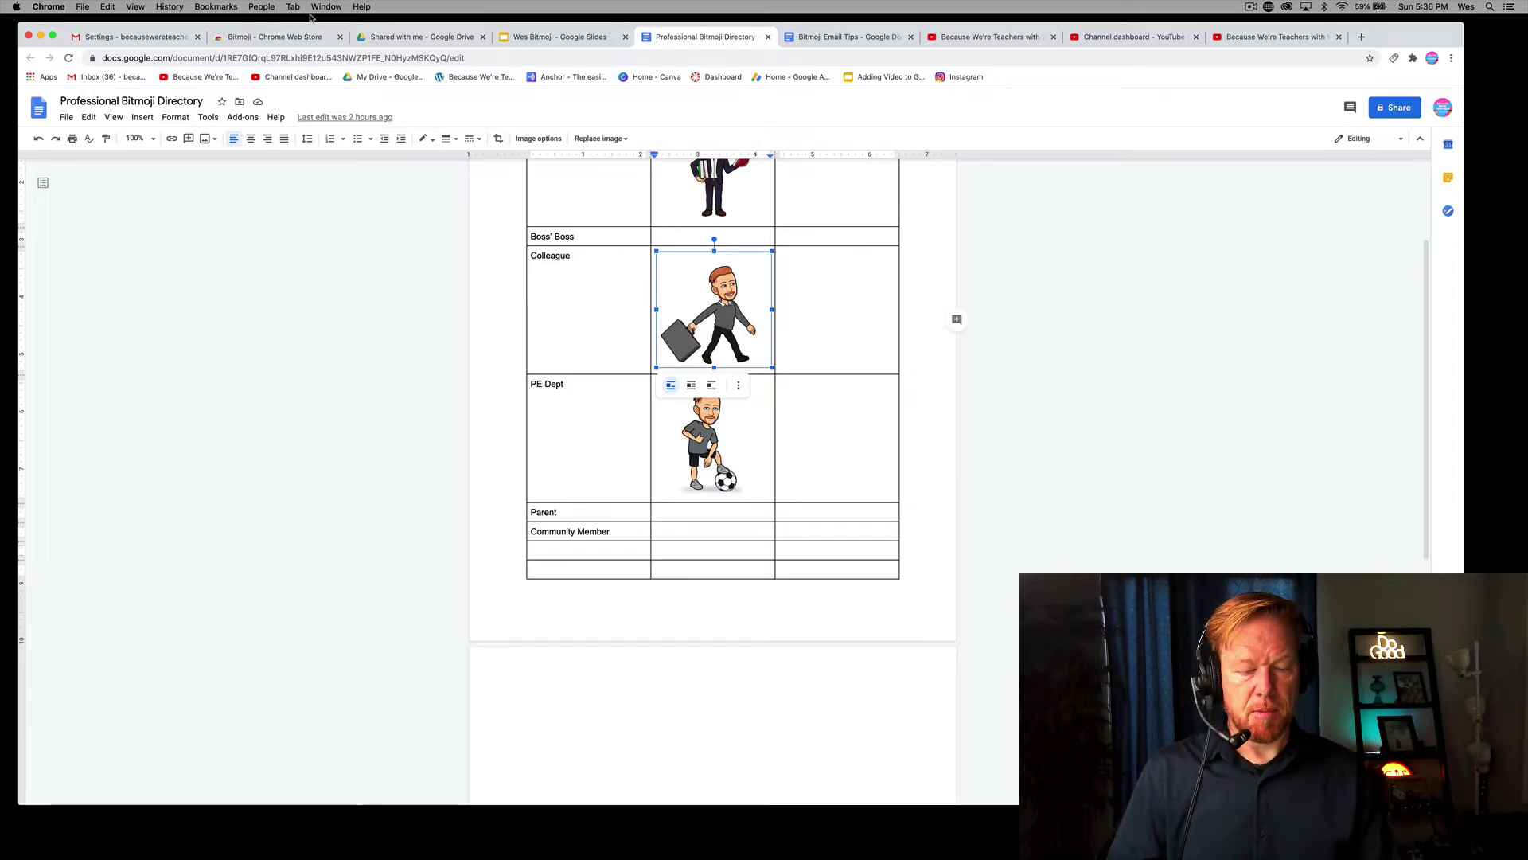
# Step: Paste the Colleague Bitmoji into the BWT 2 signature editor and save the changes
pyautogui.click(151, 40)
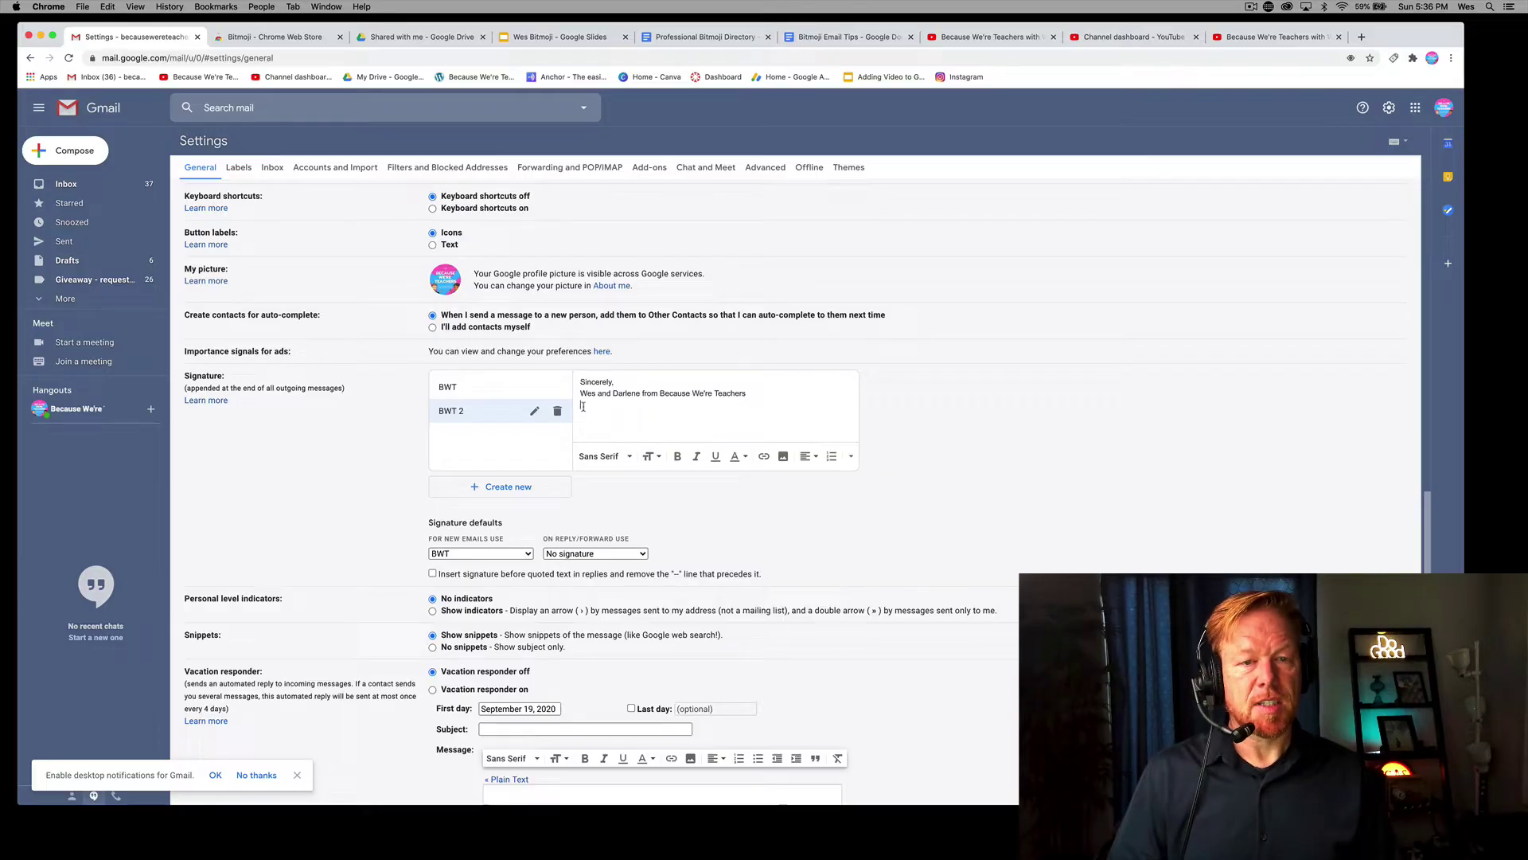
pyautogui.press('super+v')
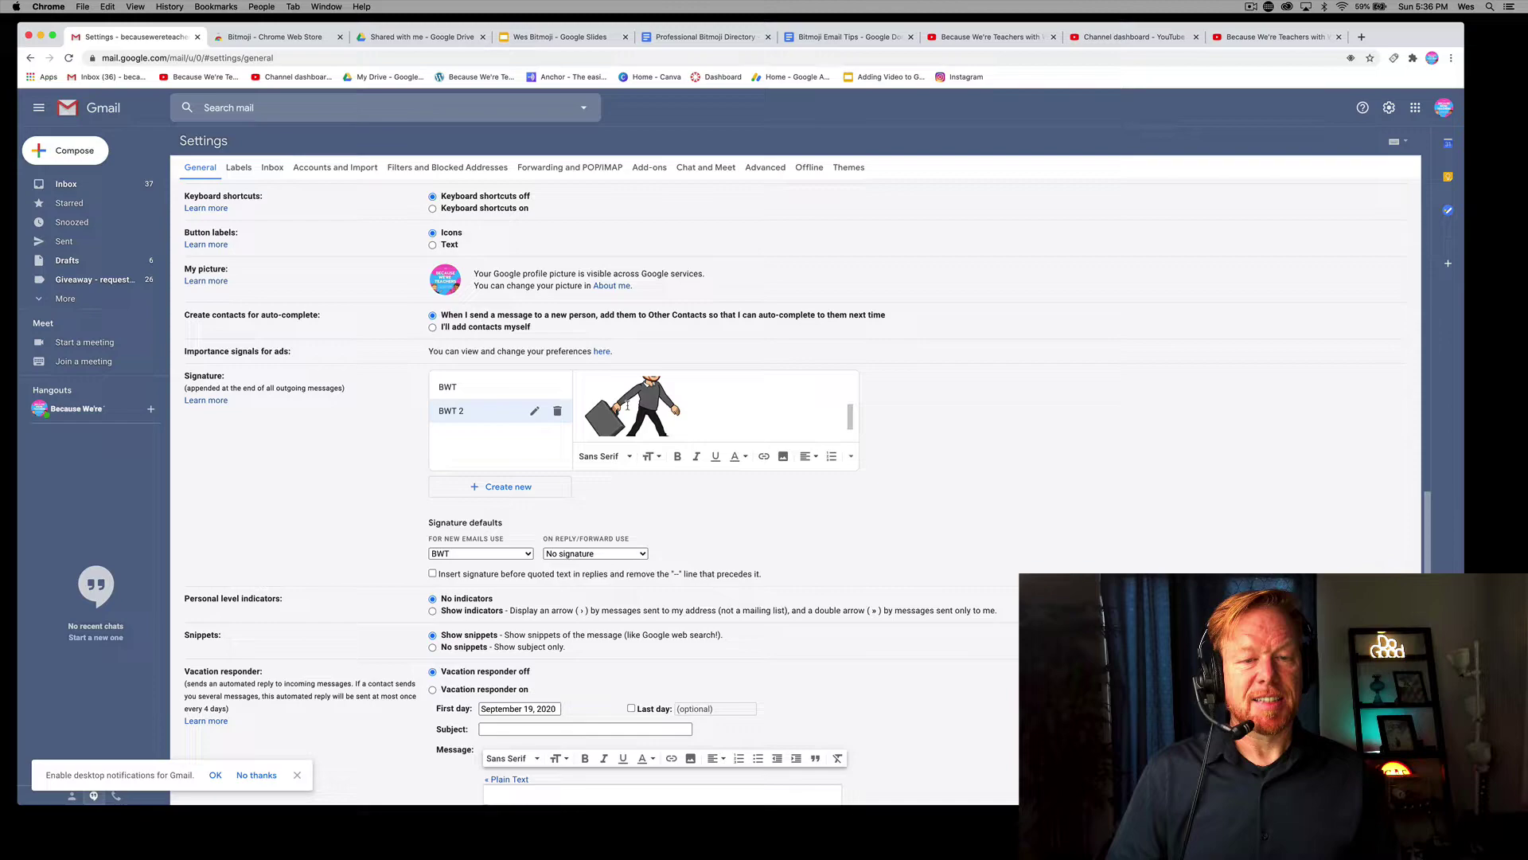
pyautogui.scroll(-3, 315, 557)
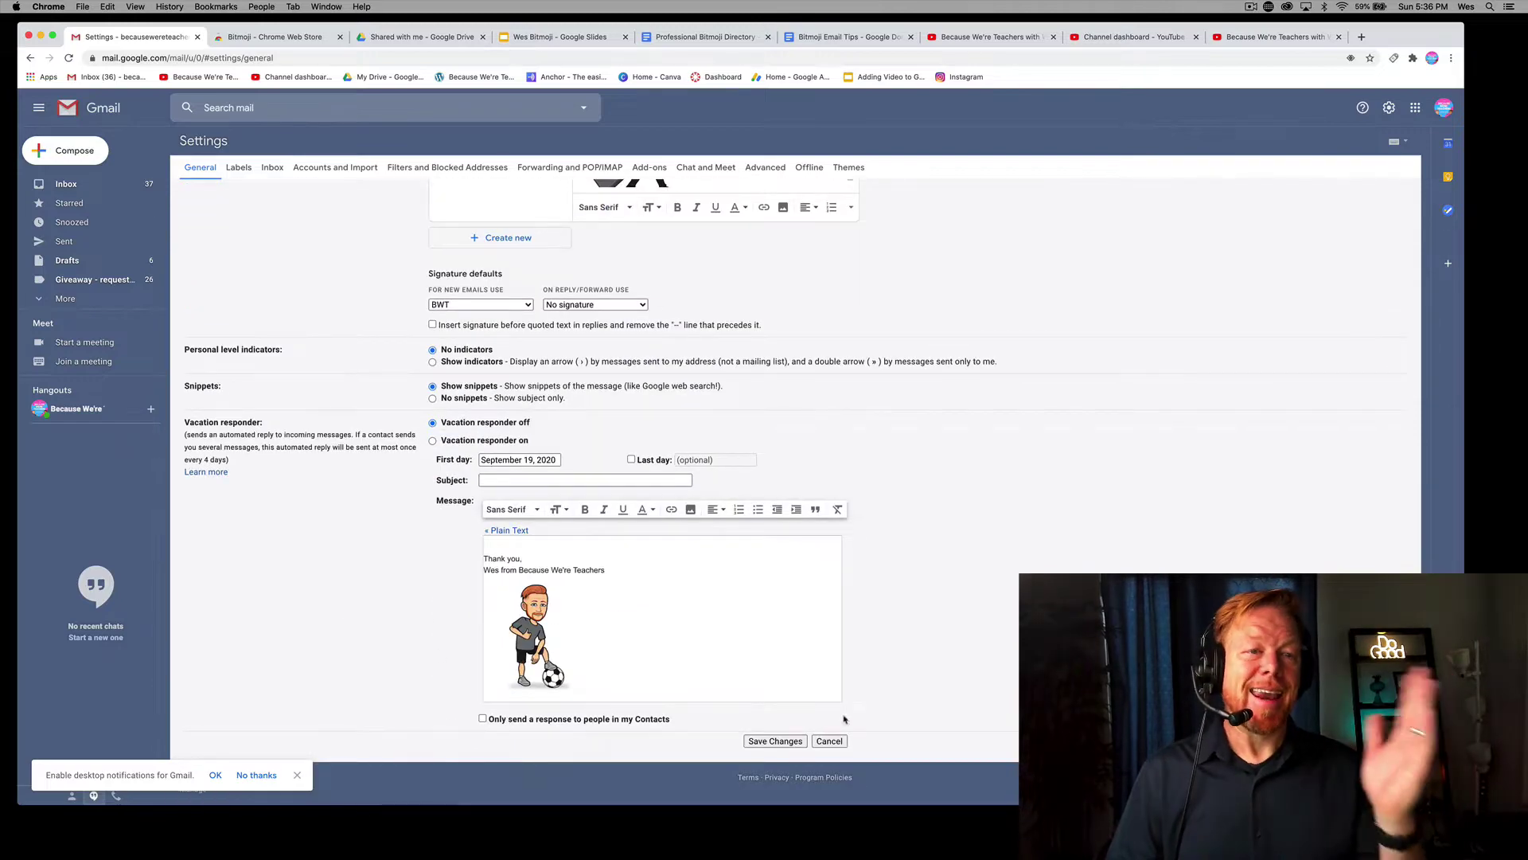
pyautogui.click(778, 744)
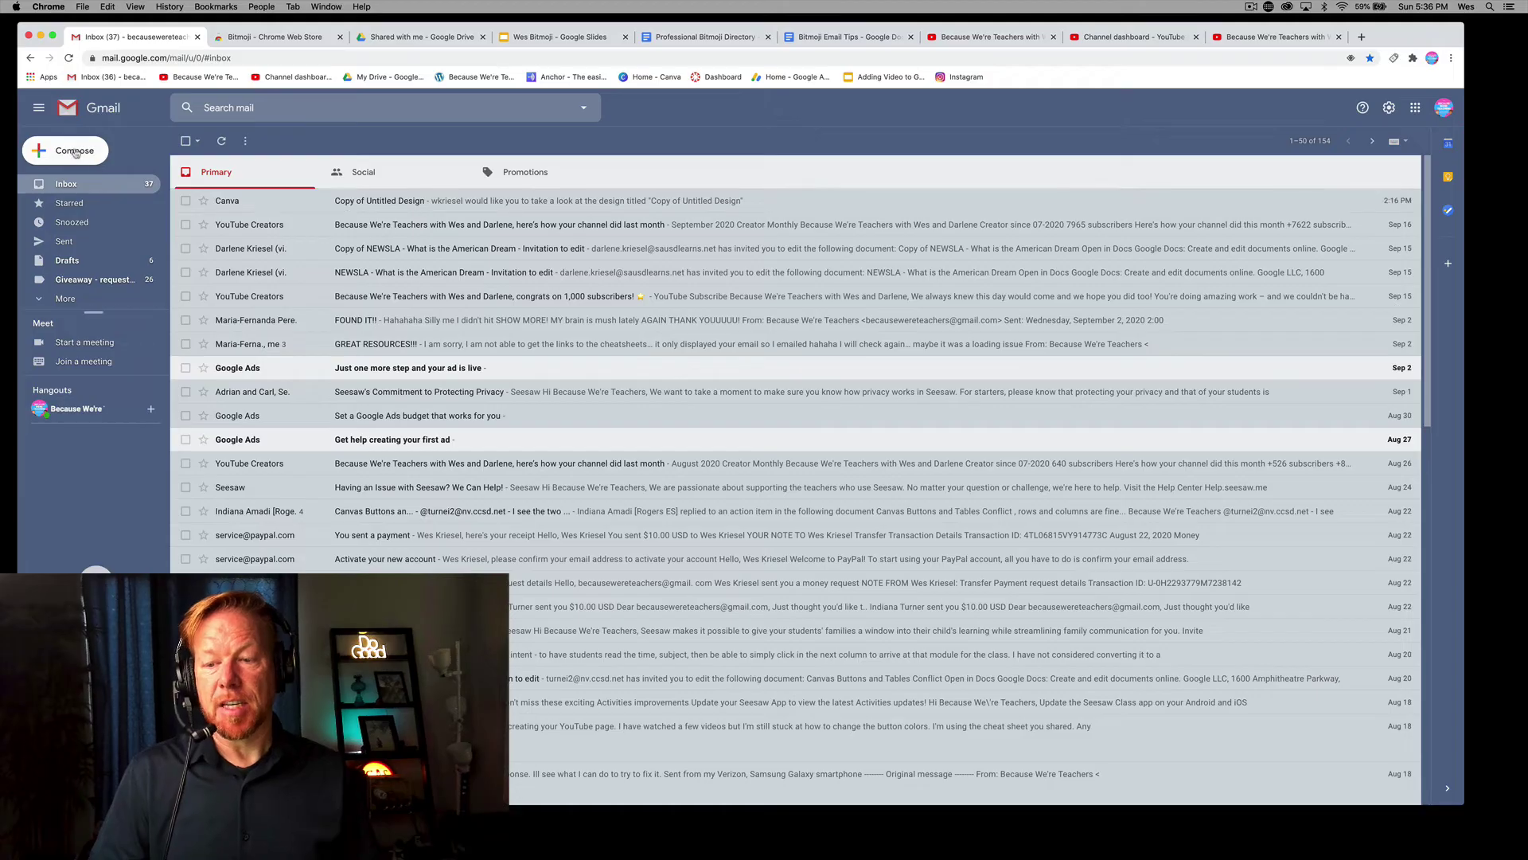
# Step: Choose BWT 2 as the 'For new emails use' signature in the full Gmail settings
pyautogui.click(74, 151)
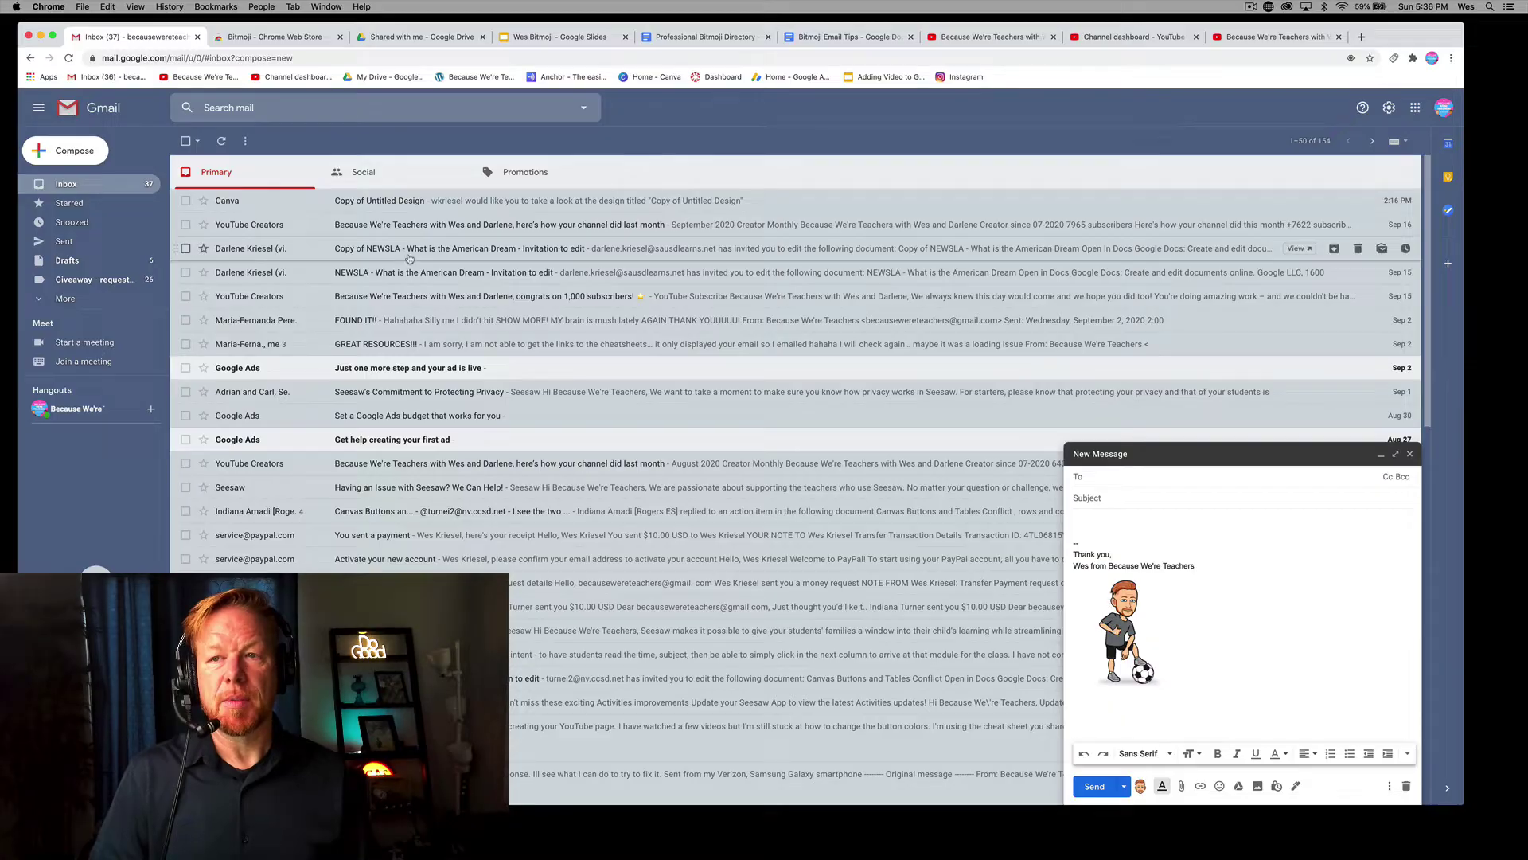
pyautogui.click(1389, 109)
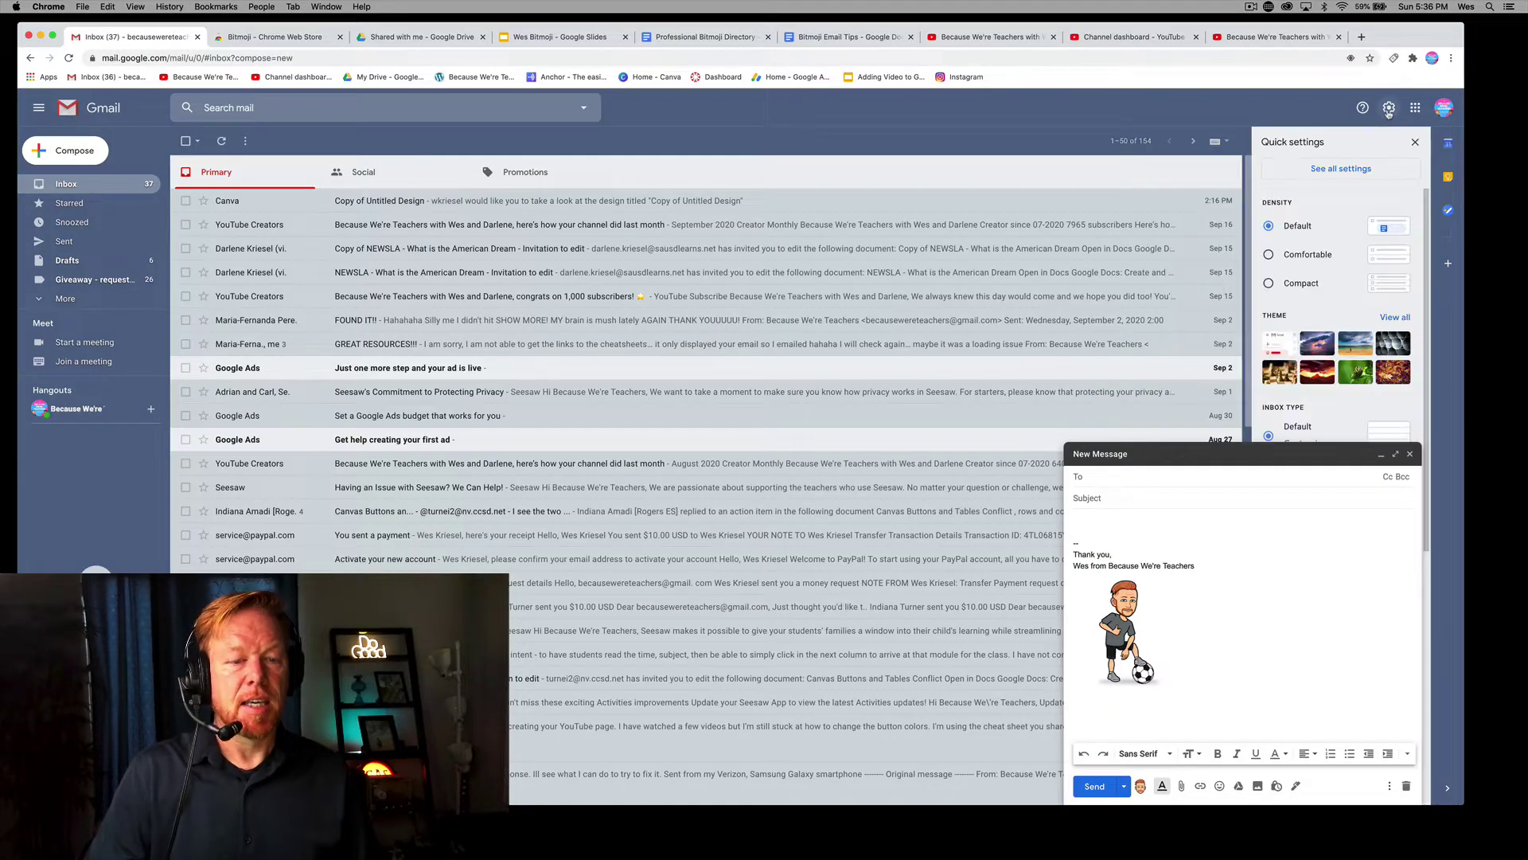
pyautogui.click(1336, 169)
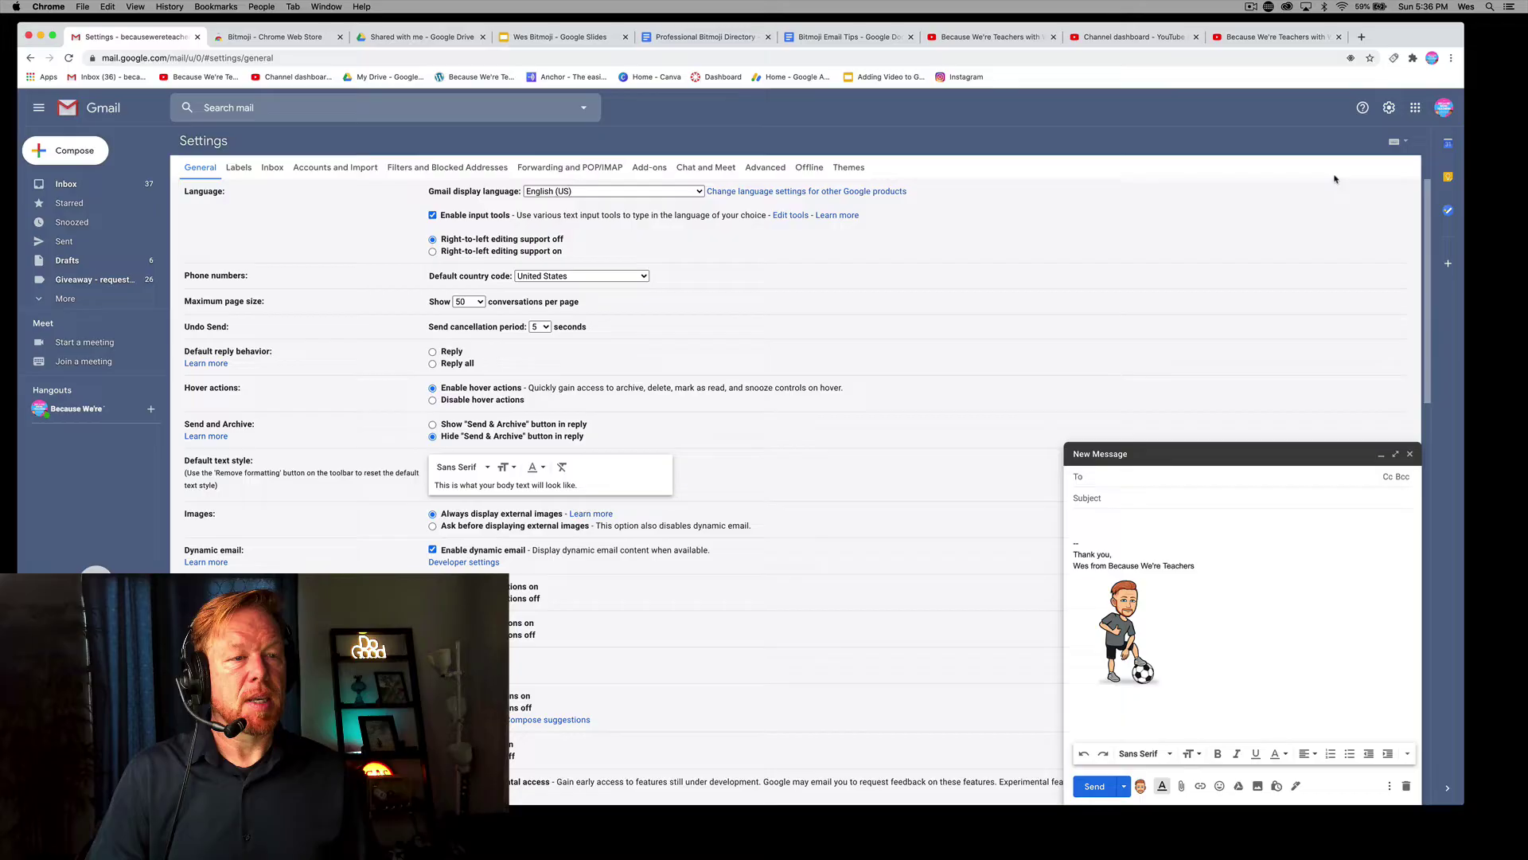
pyautogui.scroll(-10, 822, 449)
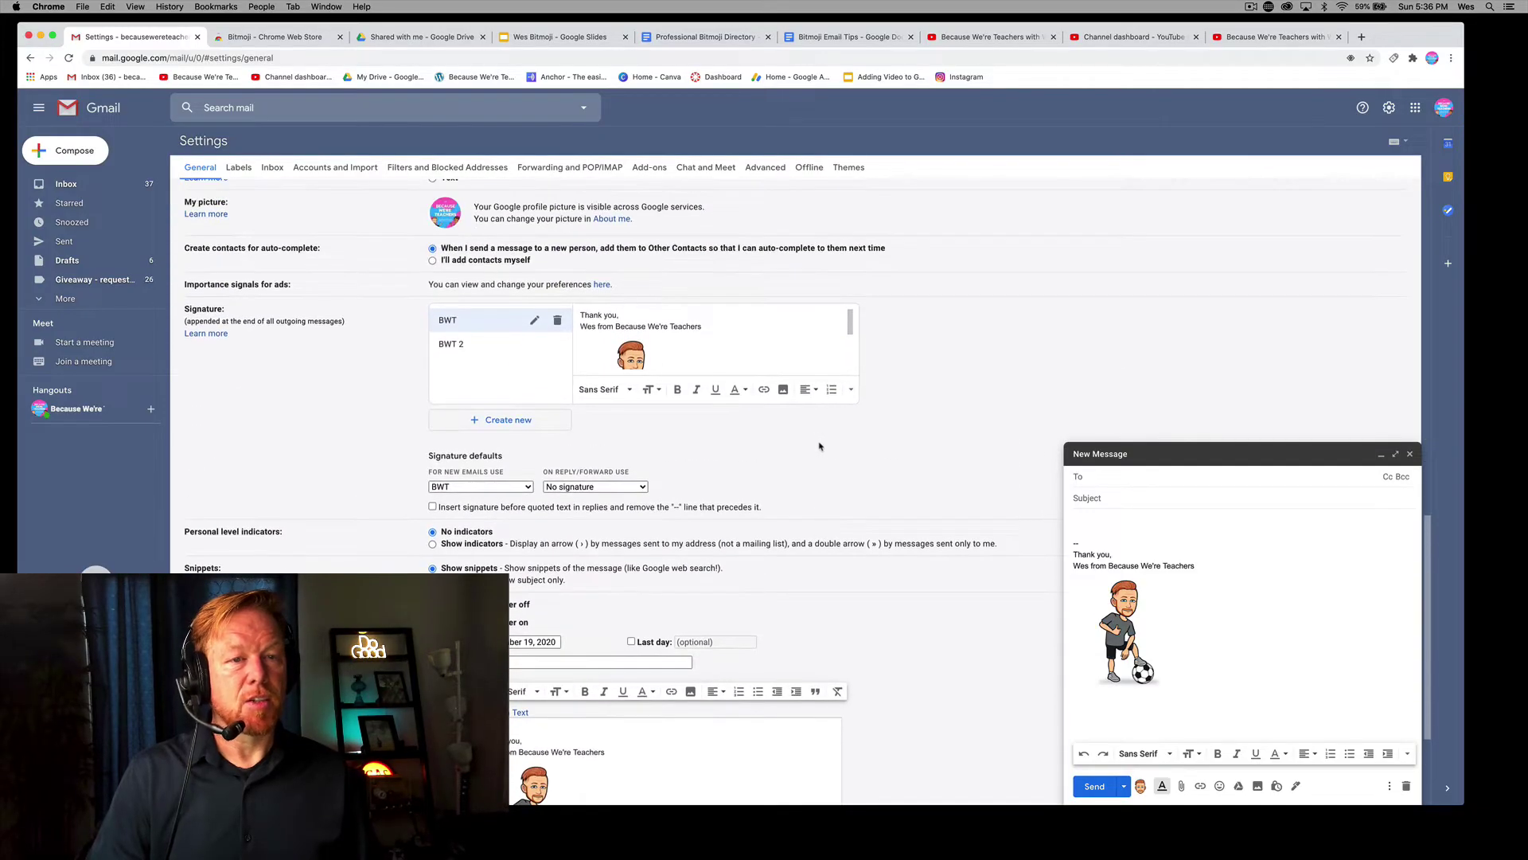
pyautogui.click(464, 345)
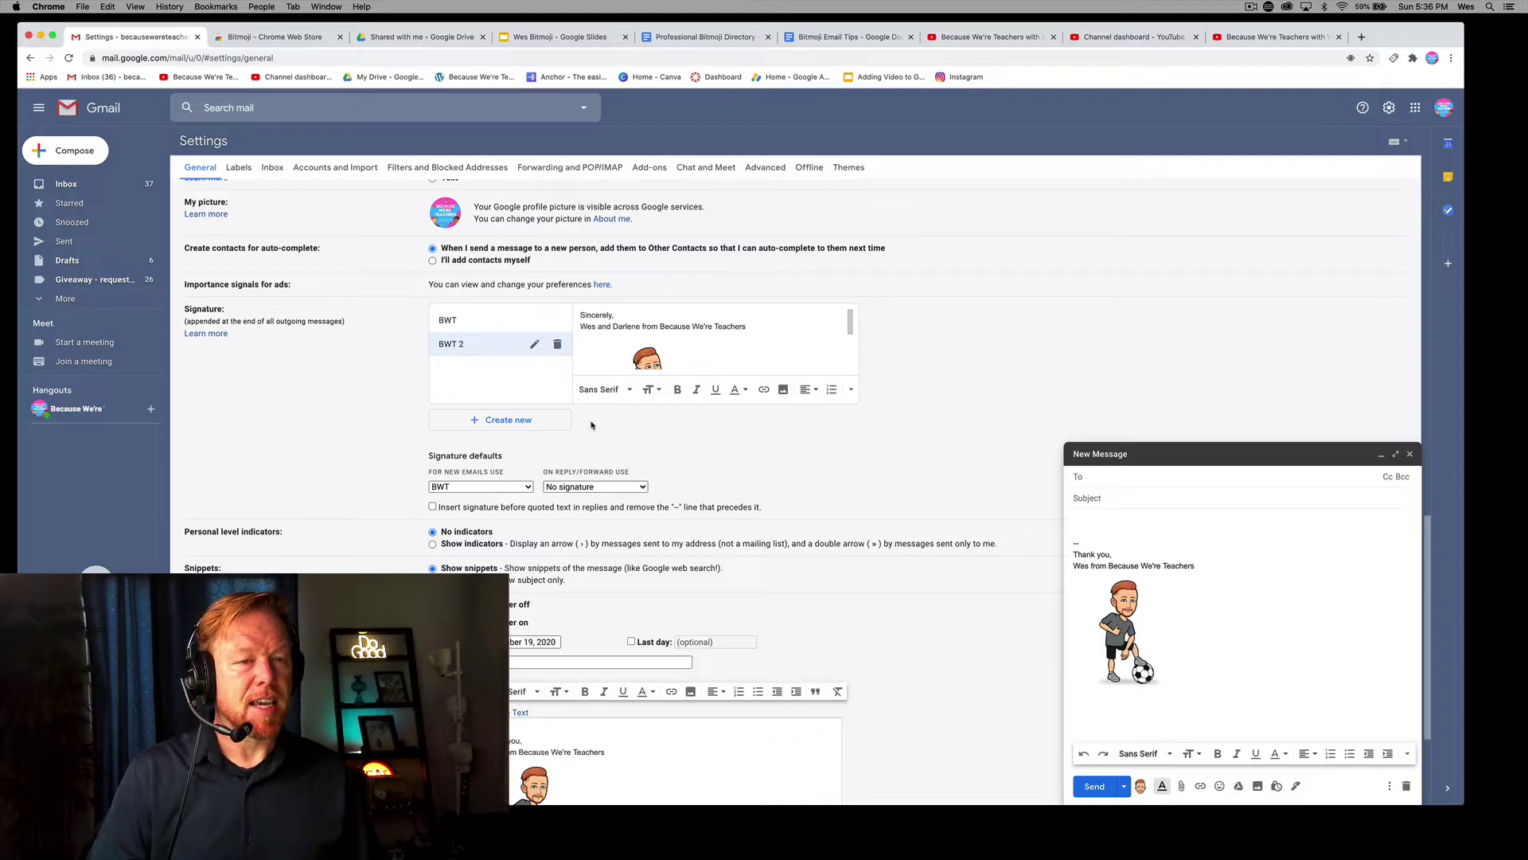
pyautogui.scroll(-3, 618, 459)
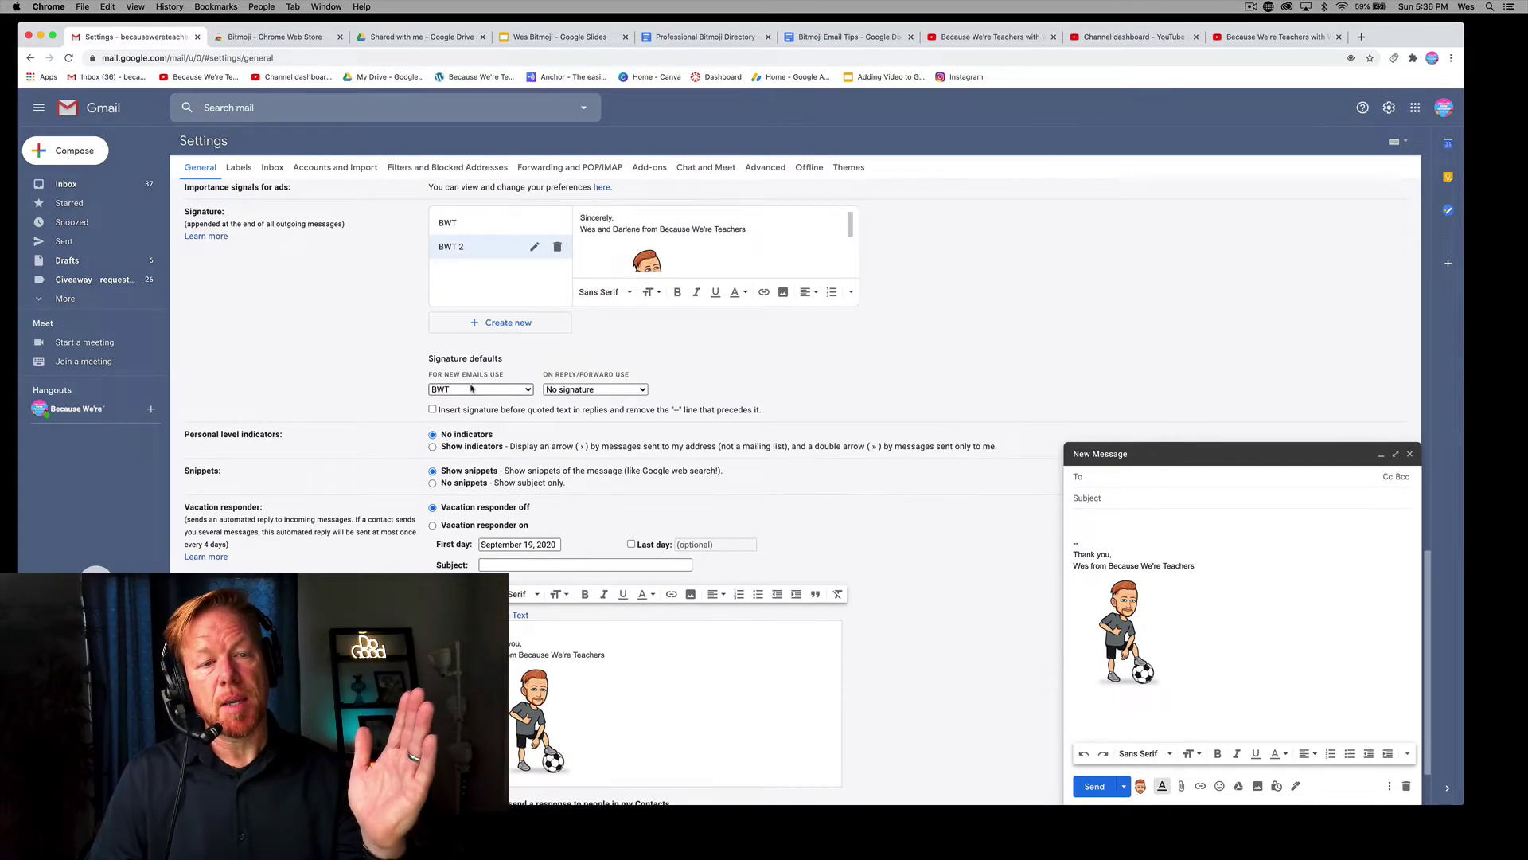
pyautogui.scroll(5, 471, 389)
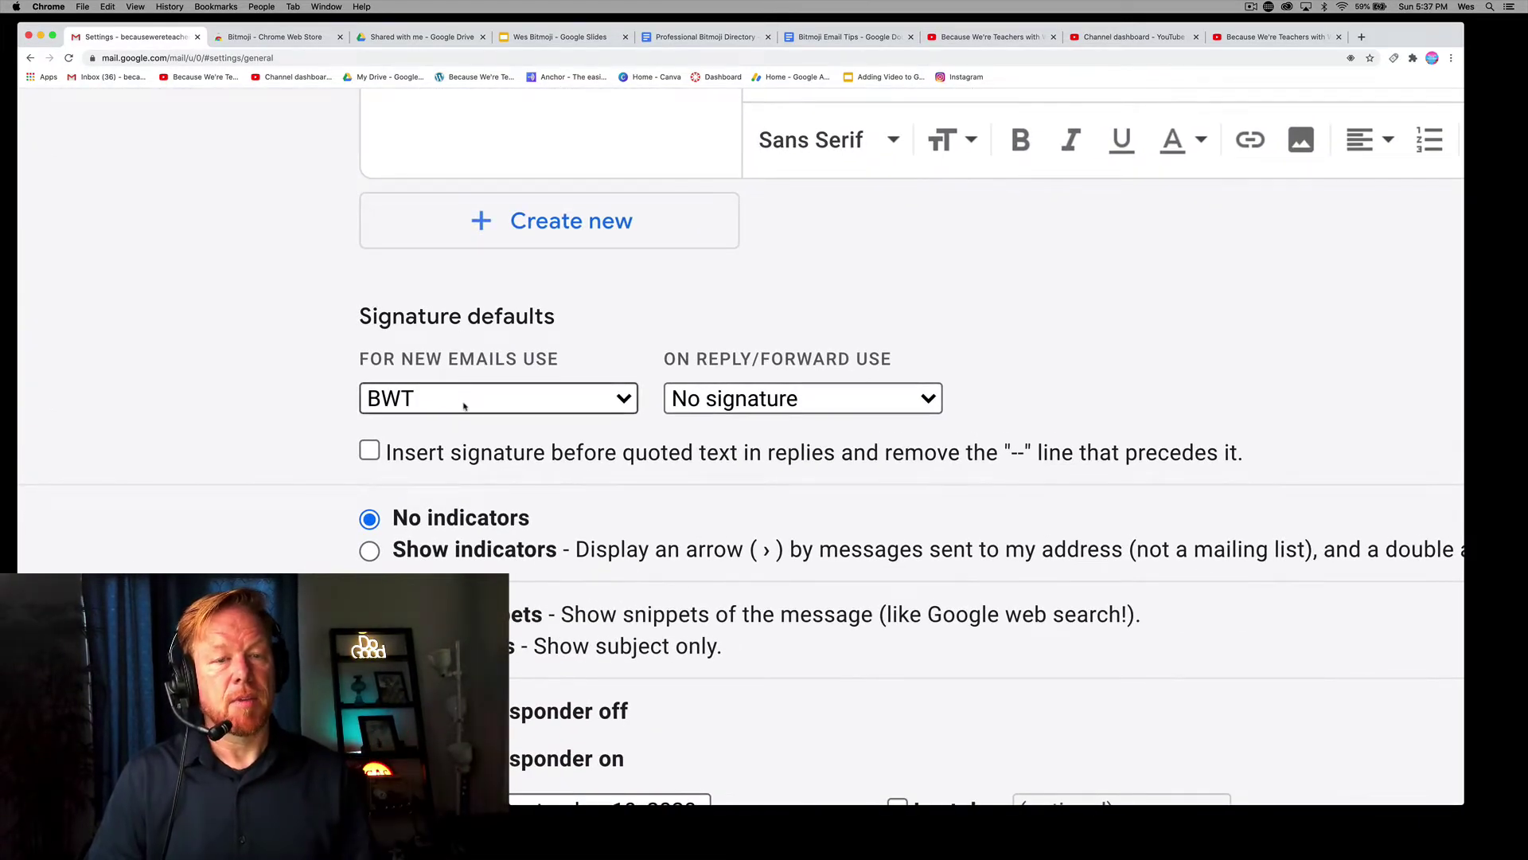
pyautogui.click(464, 406)
pyautogui.click(464, 409)
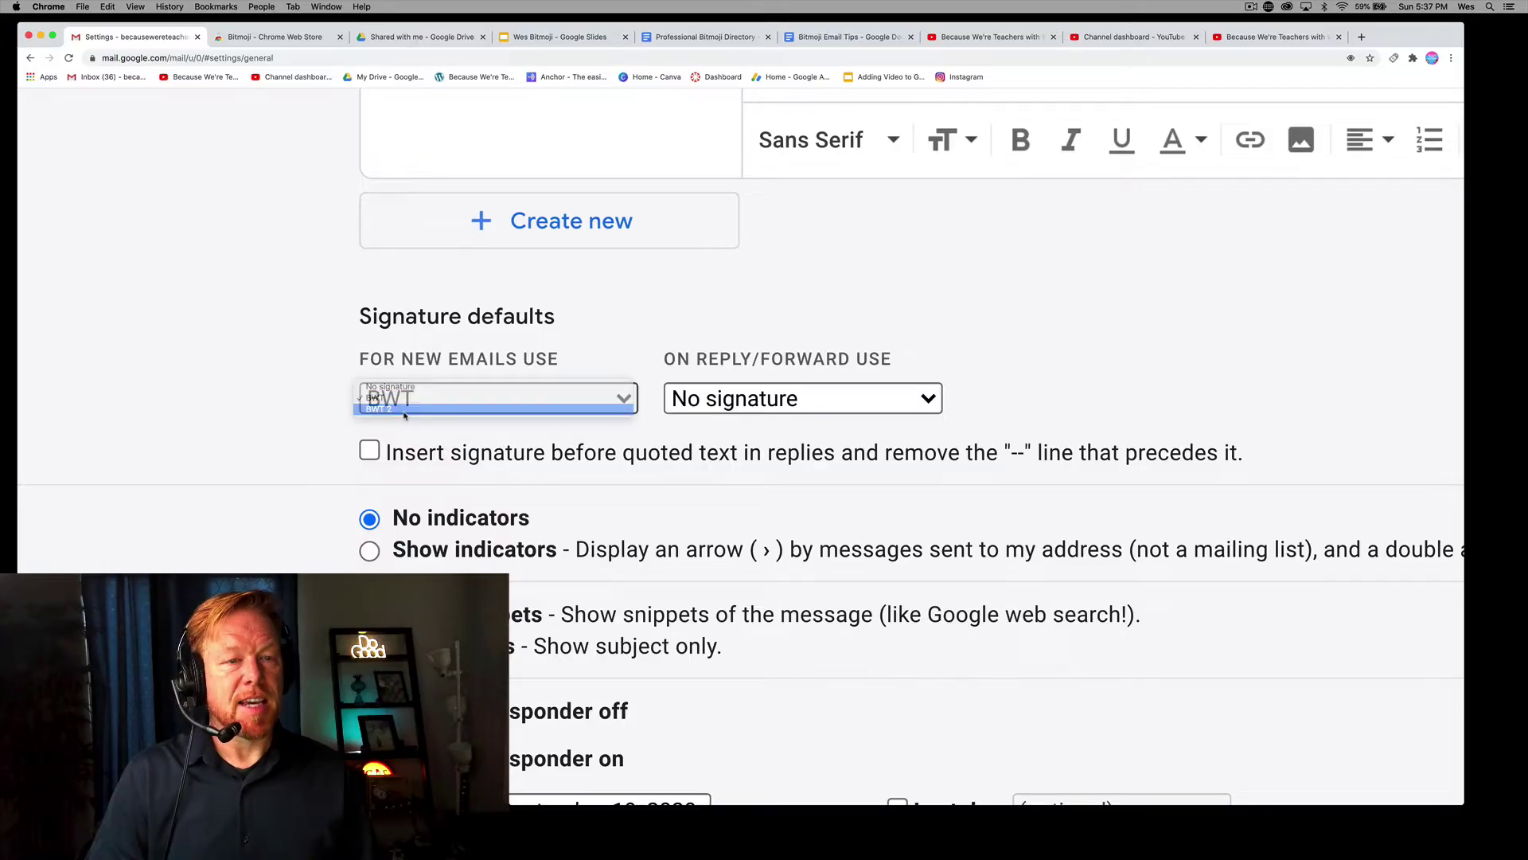
# Step: Close the old-signature draft and open a fresh message signed with BWT 2
pyautogui.scroll(-5, 406, 414)
pyautogui.scroll(-3, 404, 414)
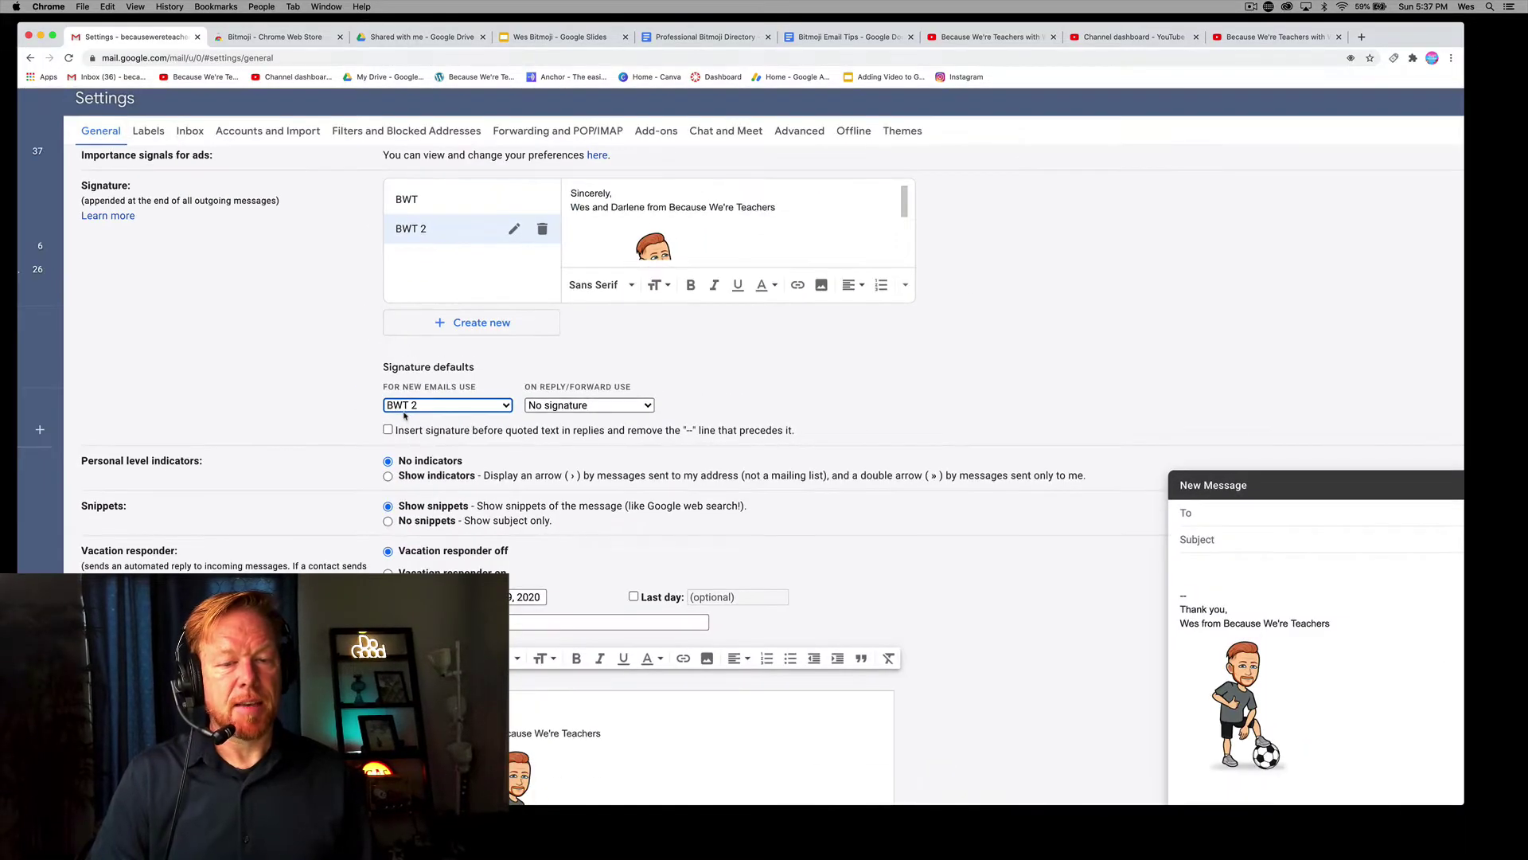
pyautogui.scroll(-5, 301, 446)
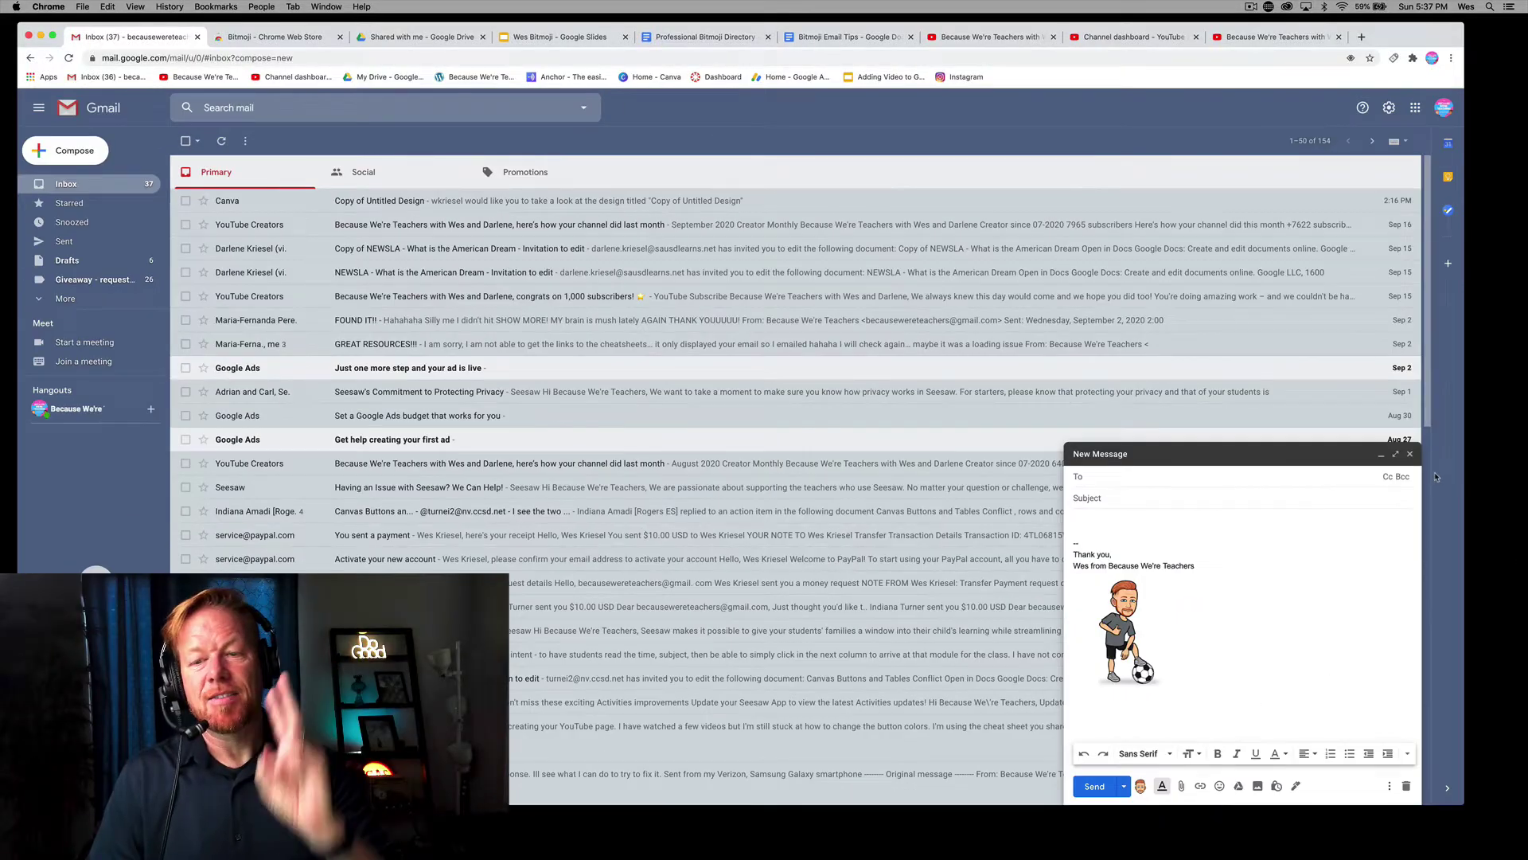
pyautogui.click(1409, 455)
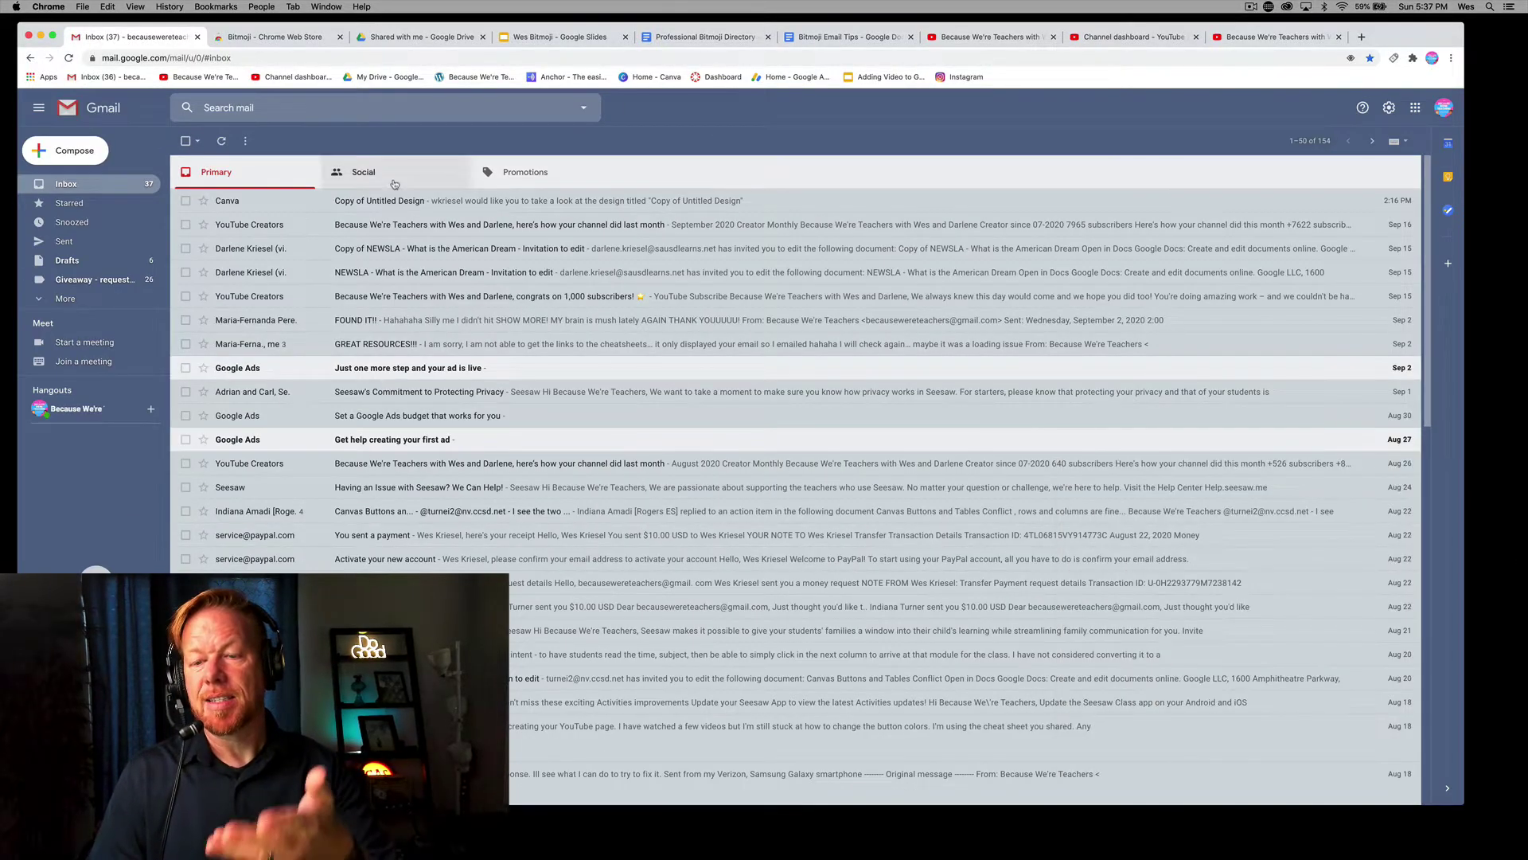
pyautogui.click(69, 152)
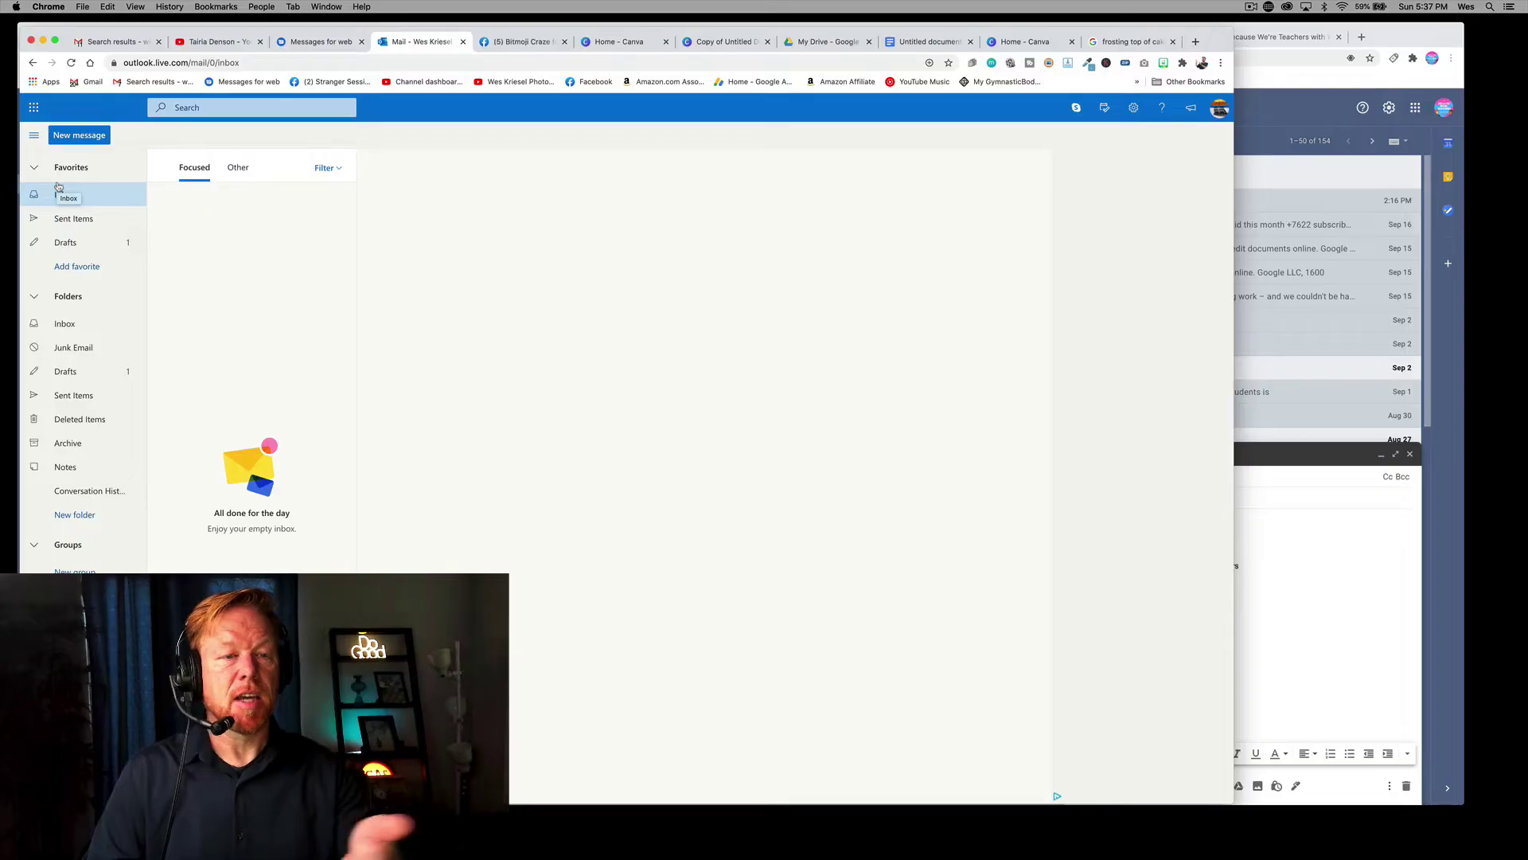
# Step: Start a new Outlook draft, add blank lines above its 'Thank you' Bitmoji signature, and show Bitmoji stickers
pyautogui.click(79, 135)
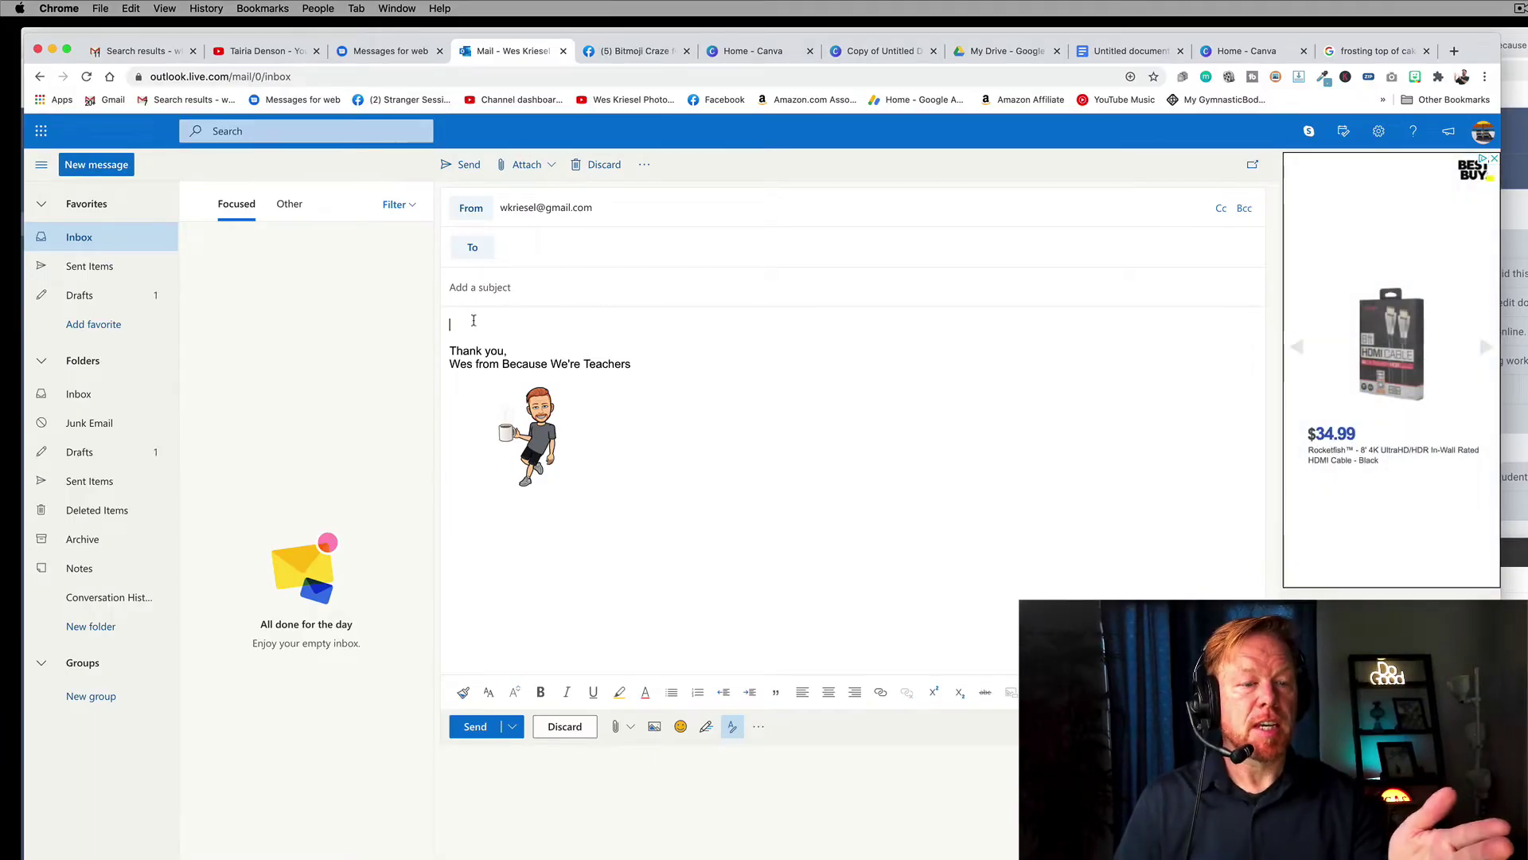
pyautogui.click(498, 324)
pyautogui.press('Return')
pyautogui.press('Return')
pyautogui.press('Return')
pyautogui.press('Return')
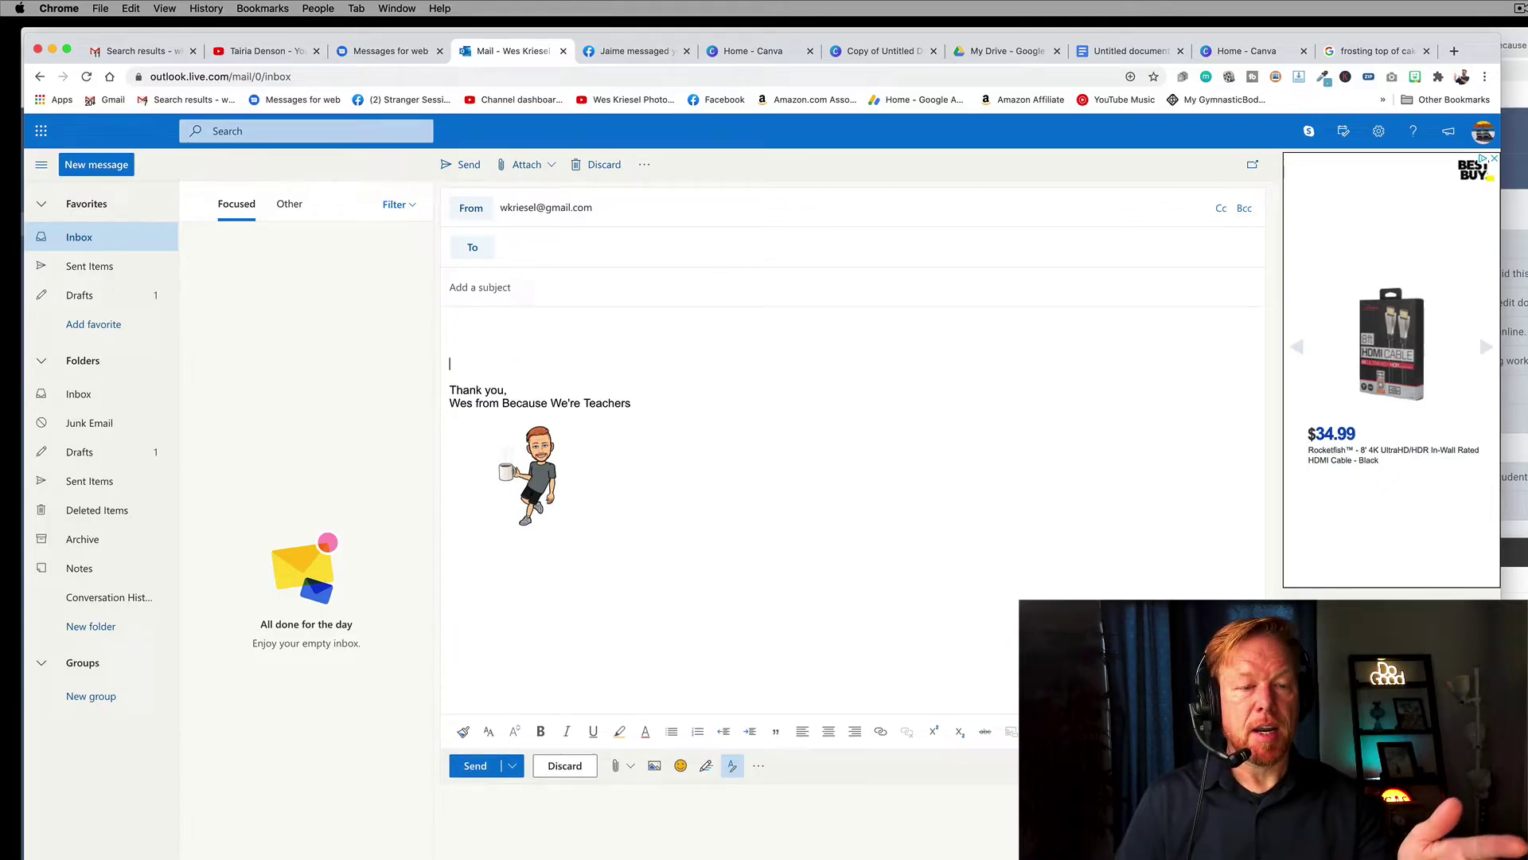
pyautogui.click(473, 343)
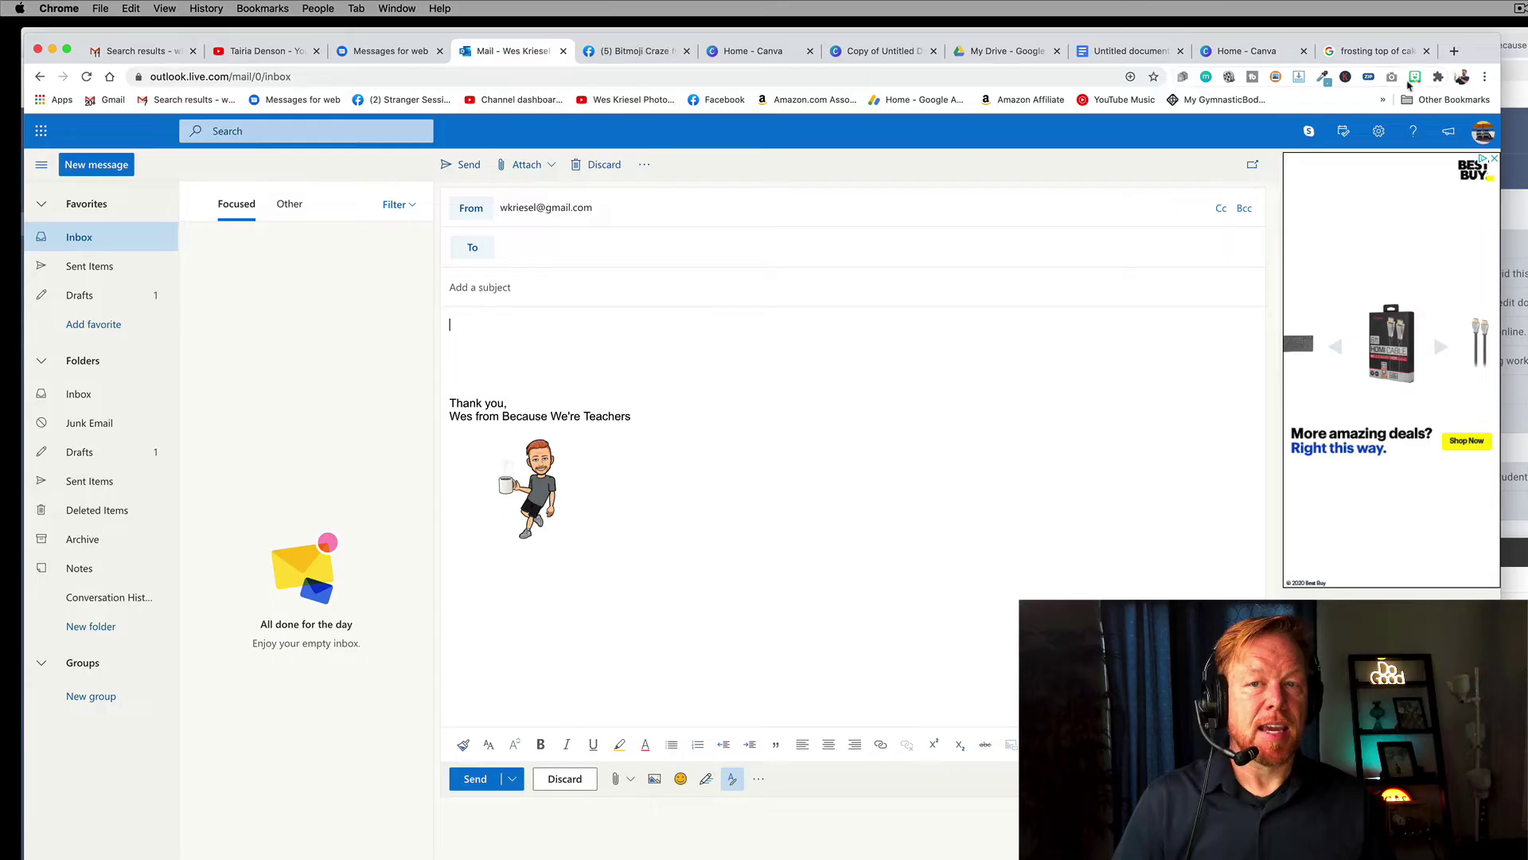
pyautogui.click(1417, 77)
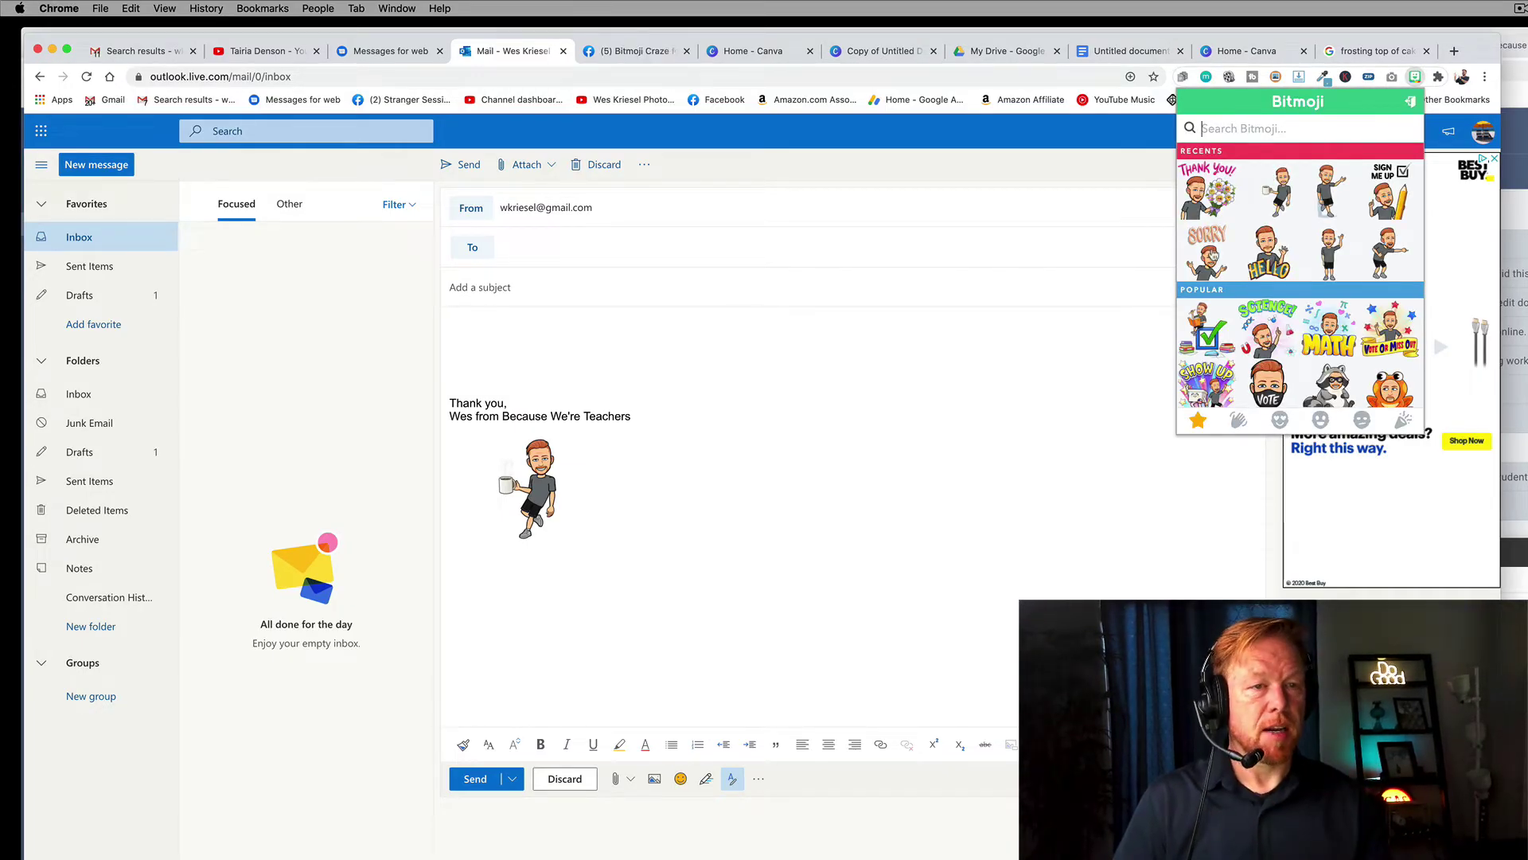
# Step: Copy the Hello Bitmoji sticker and paste it at the top of the message body
pyautogui.rightClick(1274, 252)
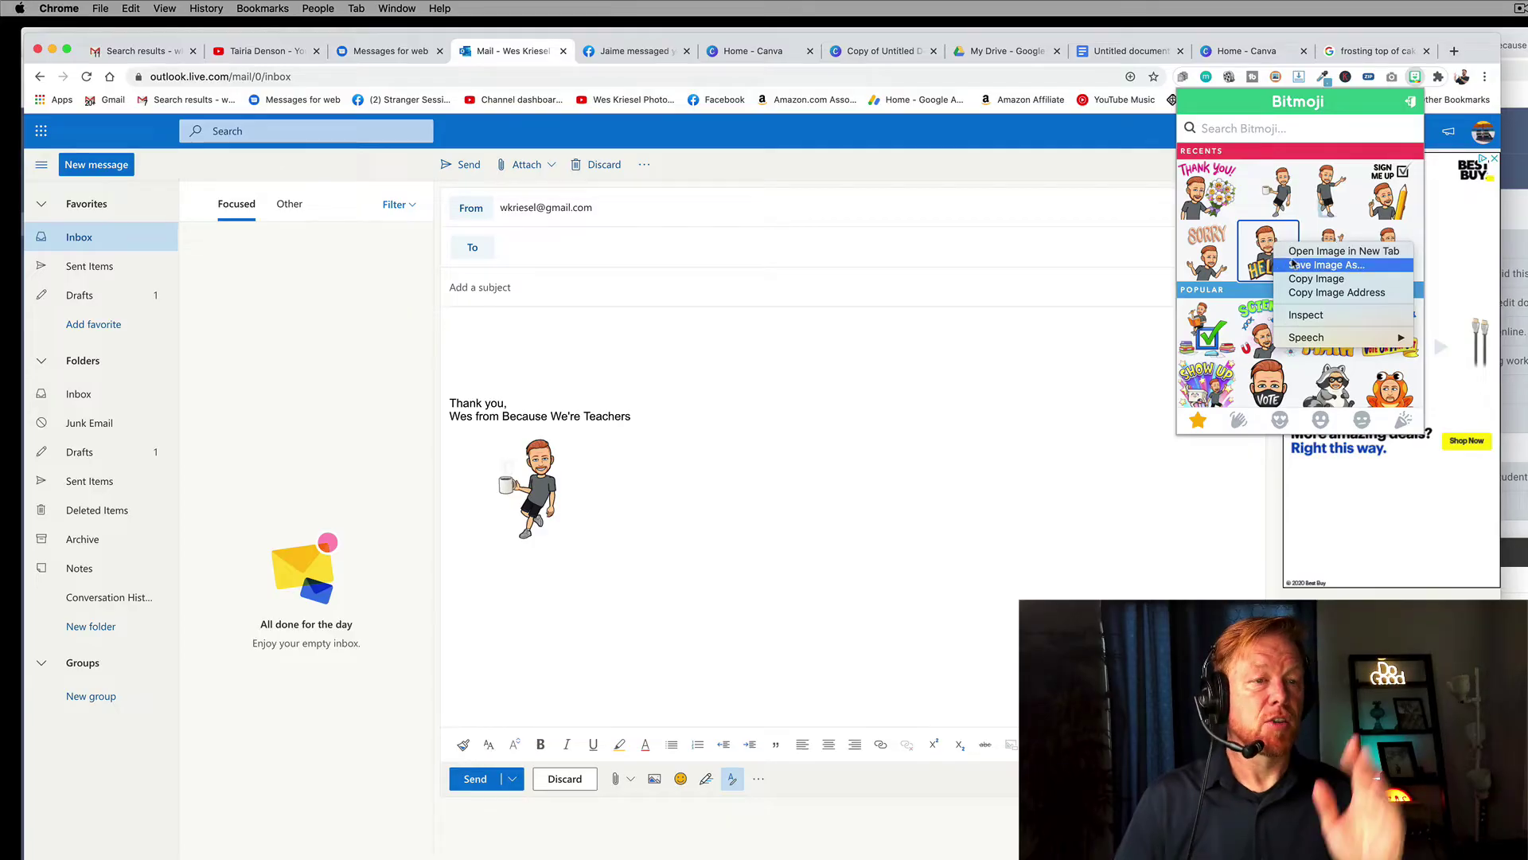
pyautogui.click(1315, 278)
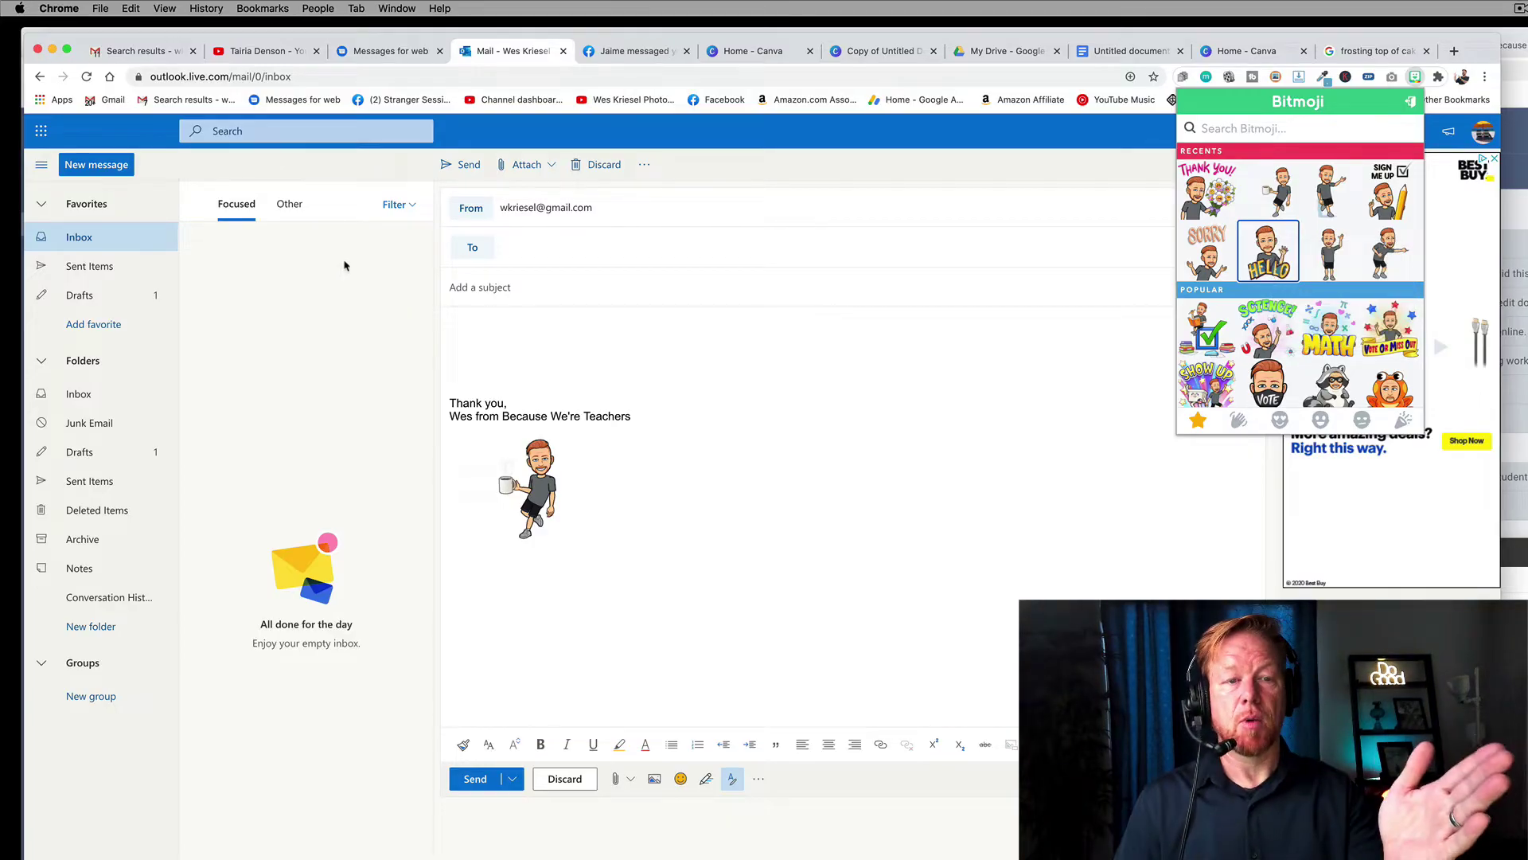
pyautogui.click(482, 342)
pyautogui.rightClick(482, 343)
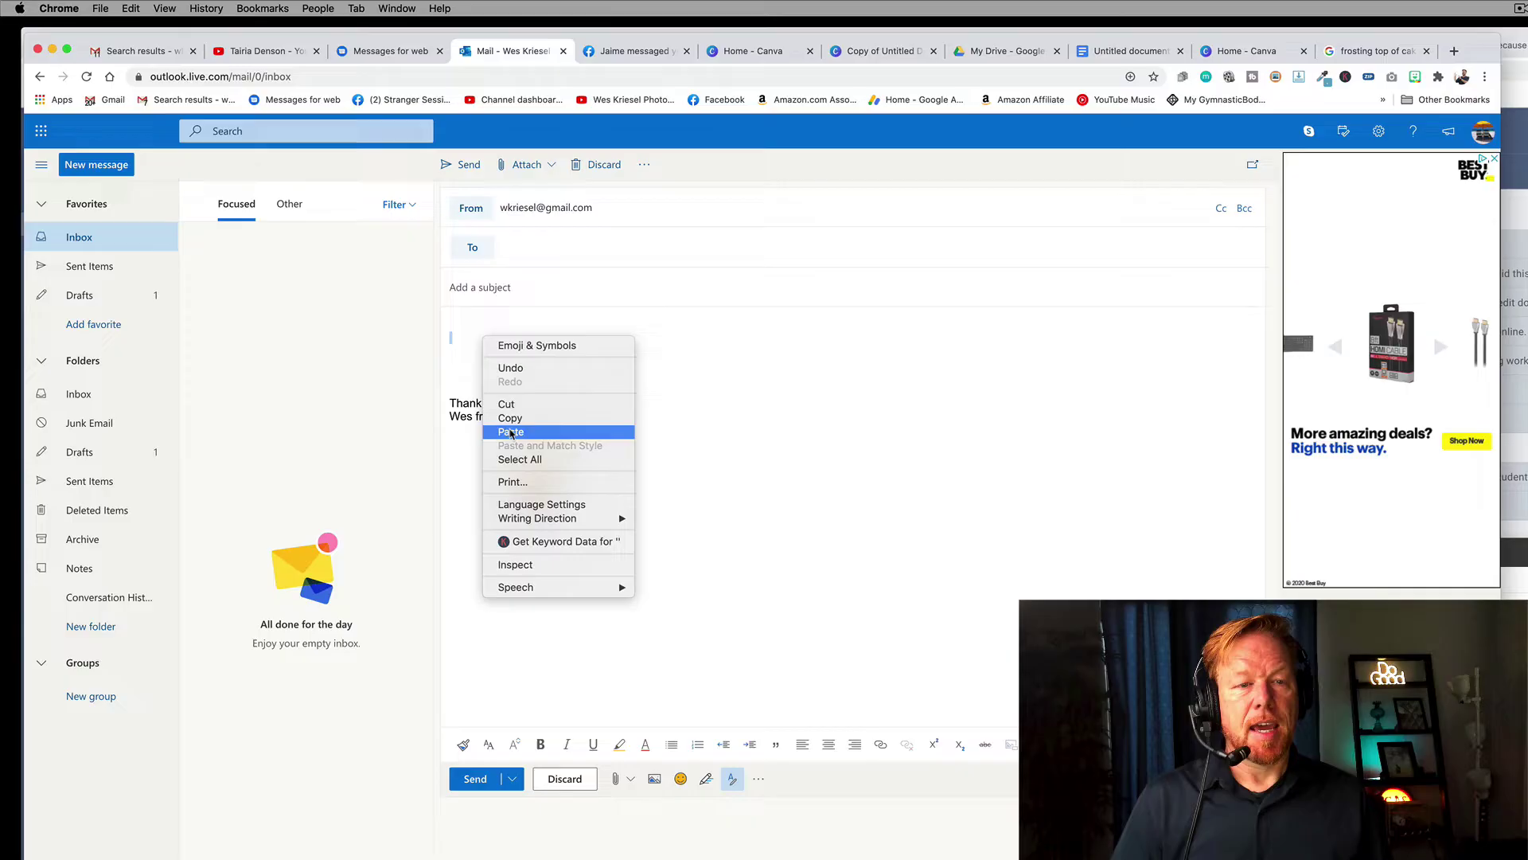
pyautogui.click(510, 431)
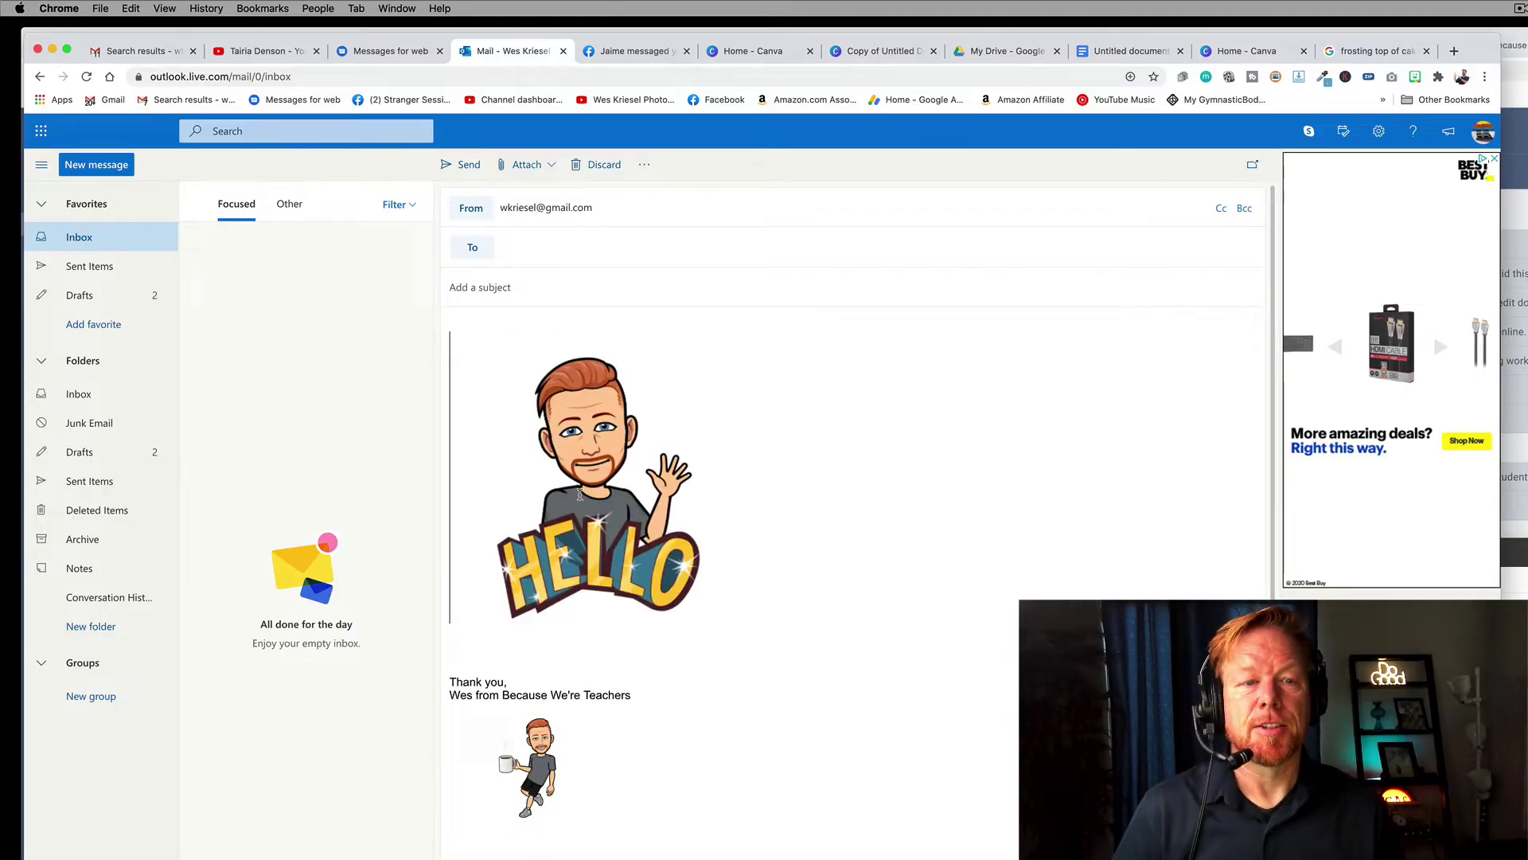
# Step: Shrink the pasted Hello Bitmoji to a small size above the signature
pyautogui.click(579, 495)
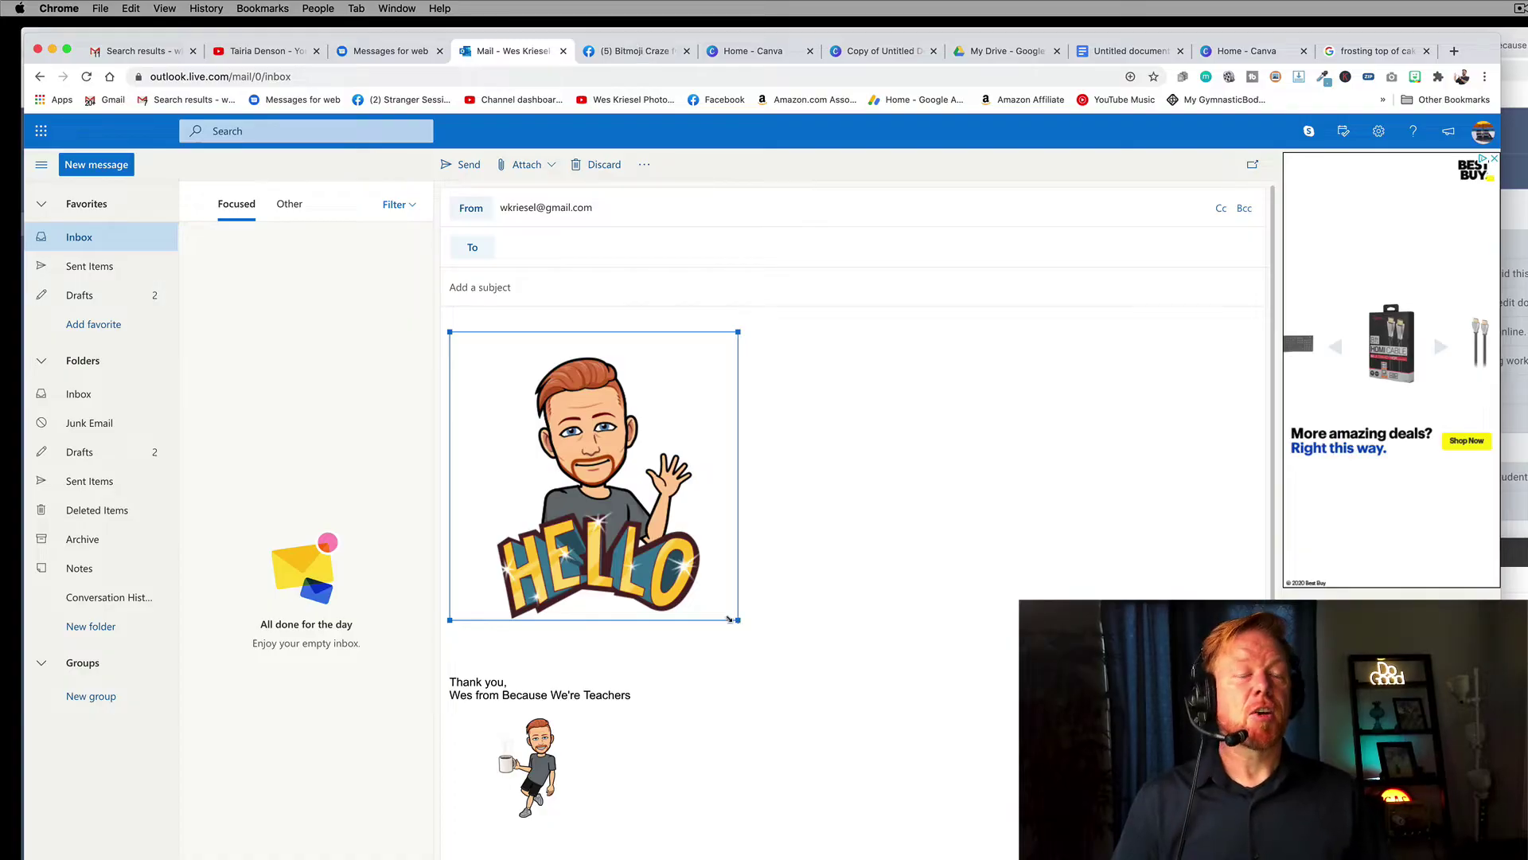
pyautogui.moveTo(729, 620); pyautogui.dragTo(525, 412)
pyautogui.click(592, 399)
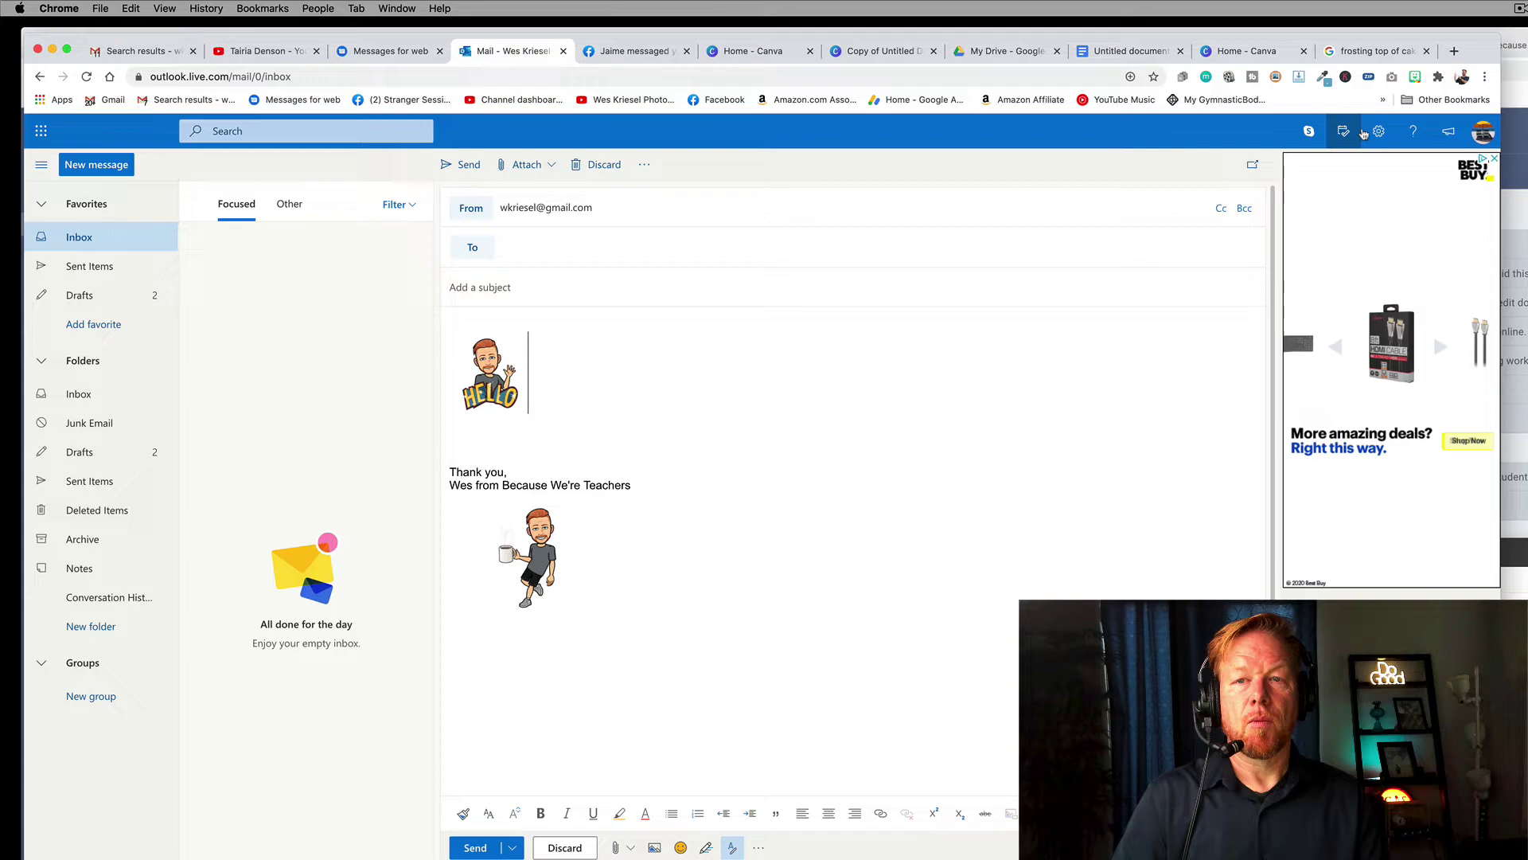
# Step: Search Outlook settings for 'email' and open the Email signature settings
pyautogui.click(1378, 132)
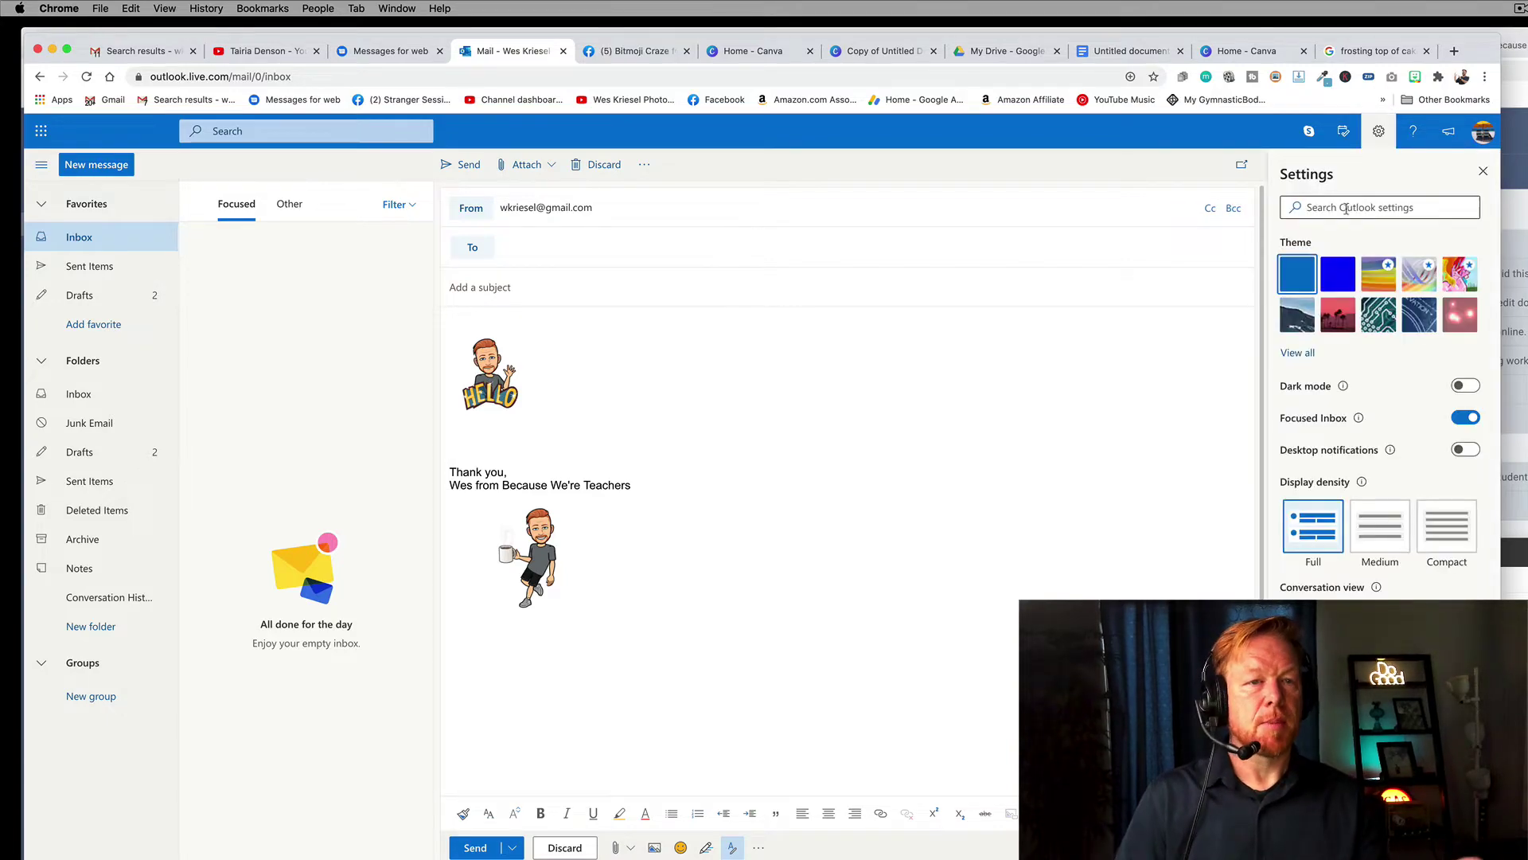
pyautogui.write('email')
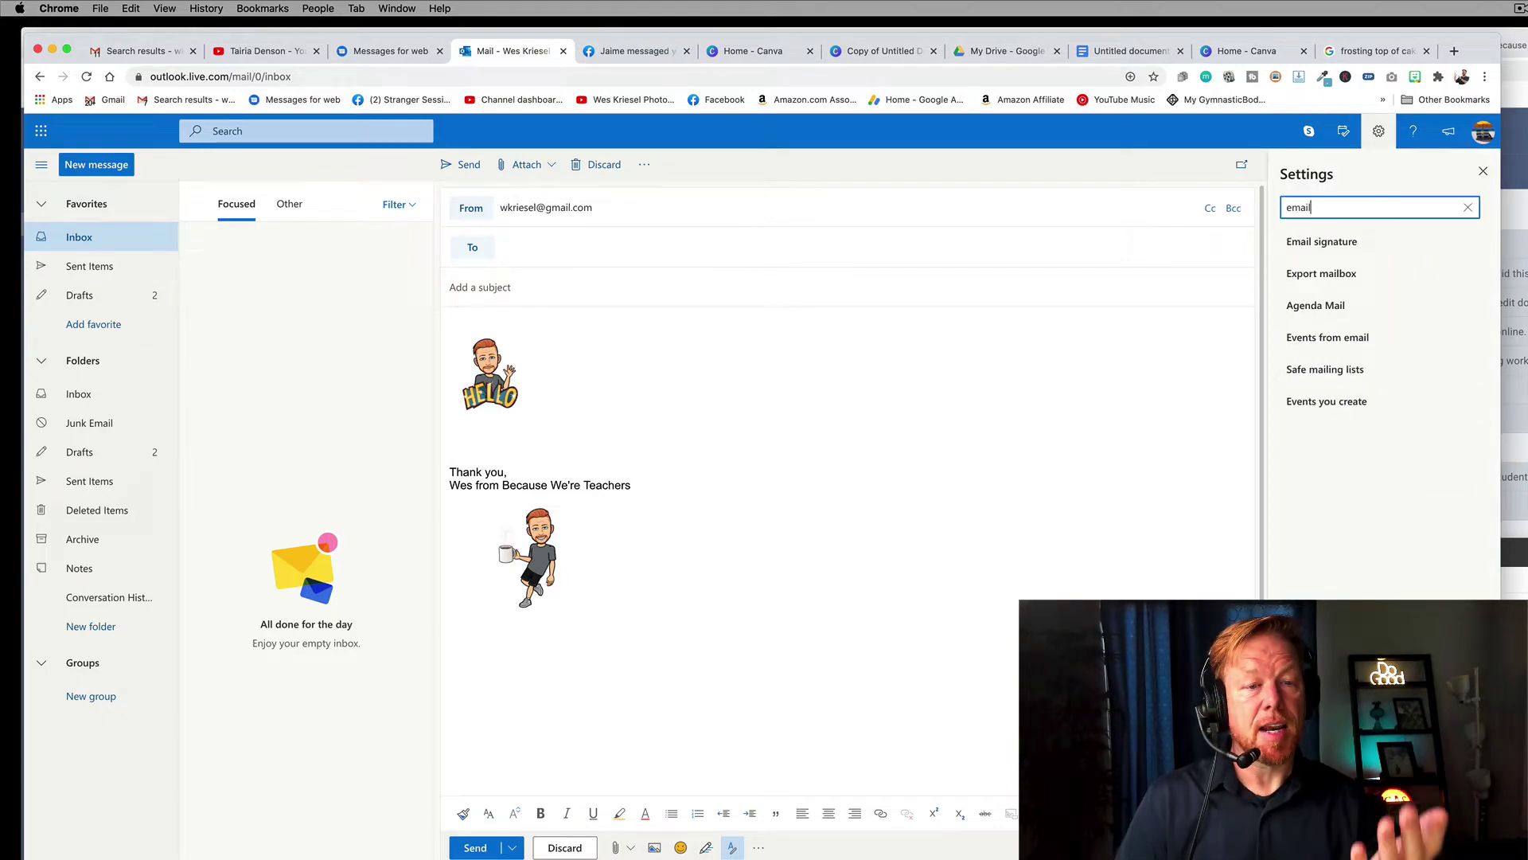
pyautogui.click(1322, 242)
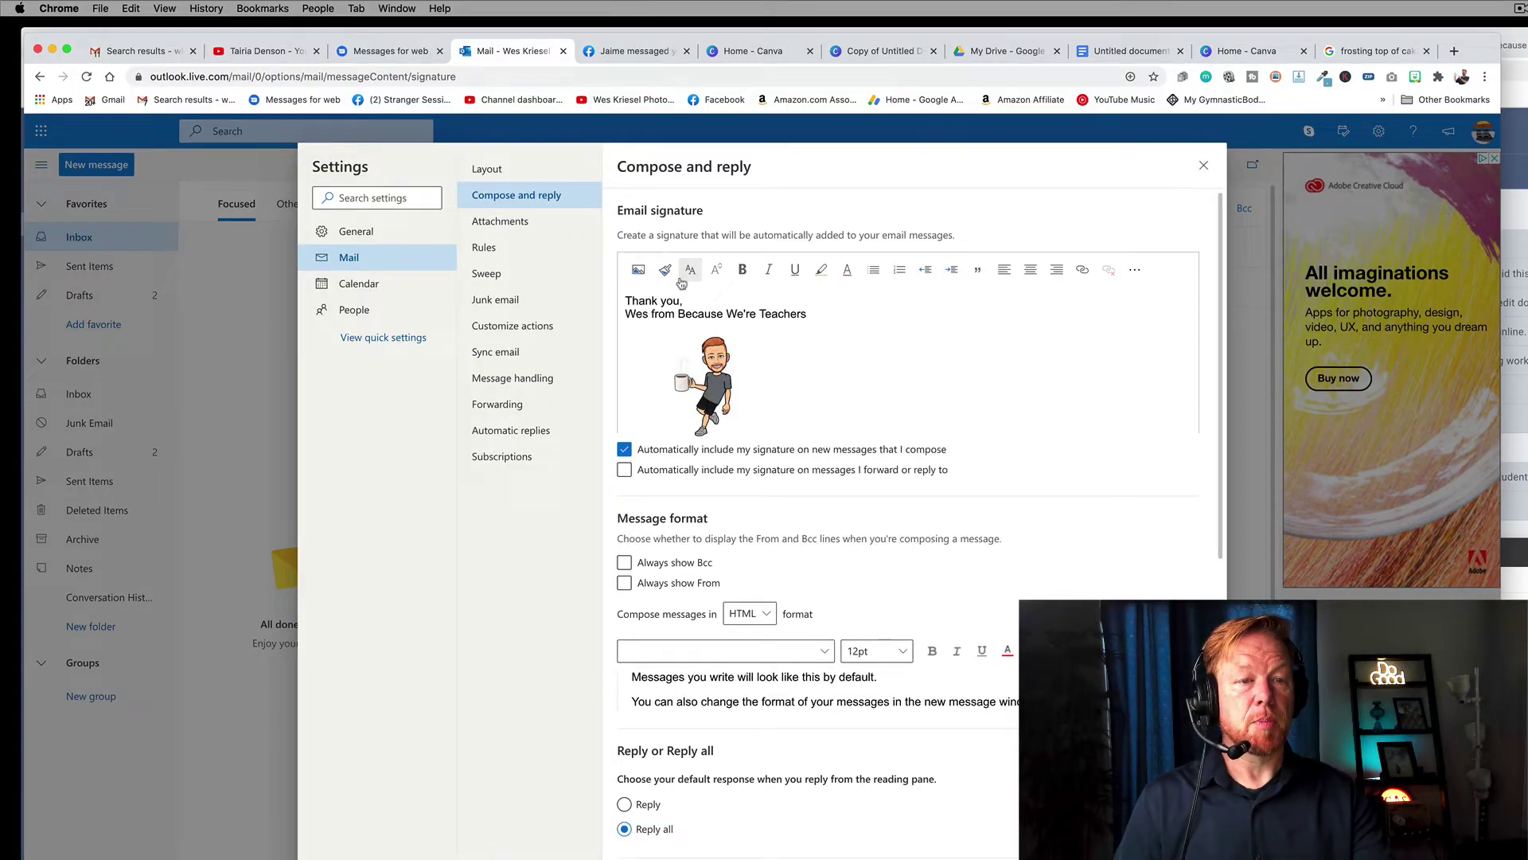
pyautogui.scroll(-2, 915, 527)
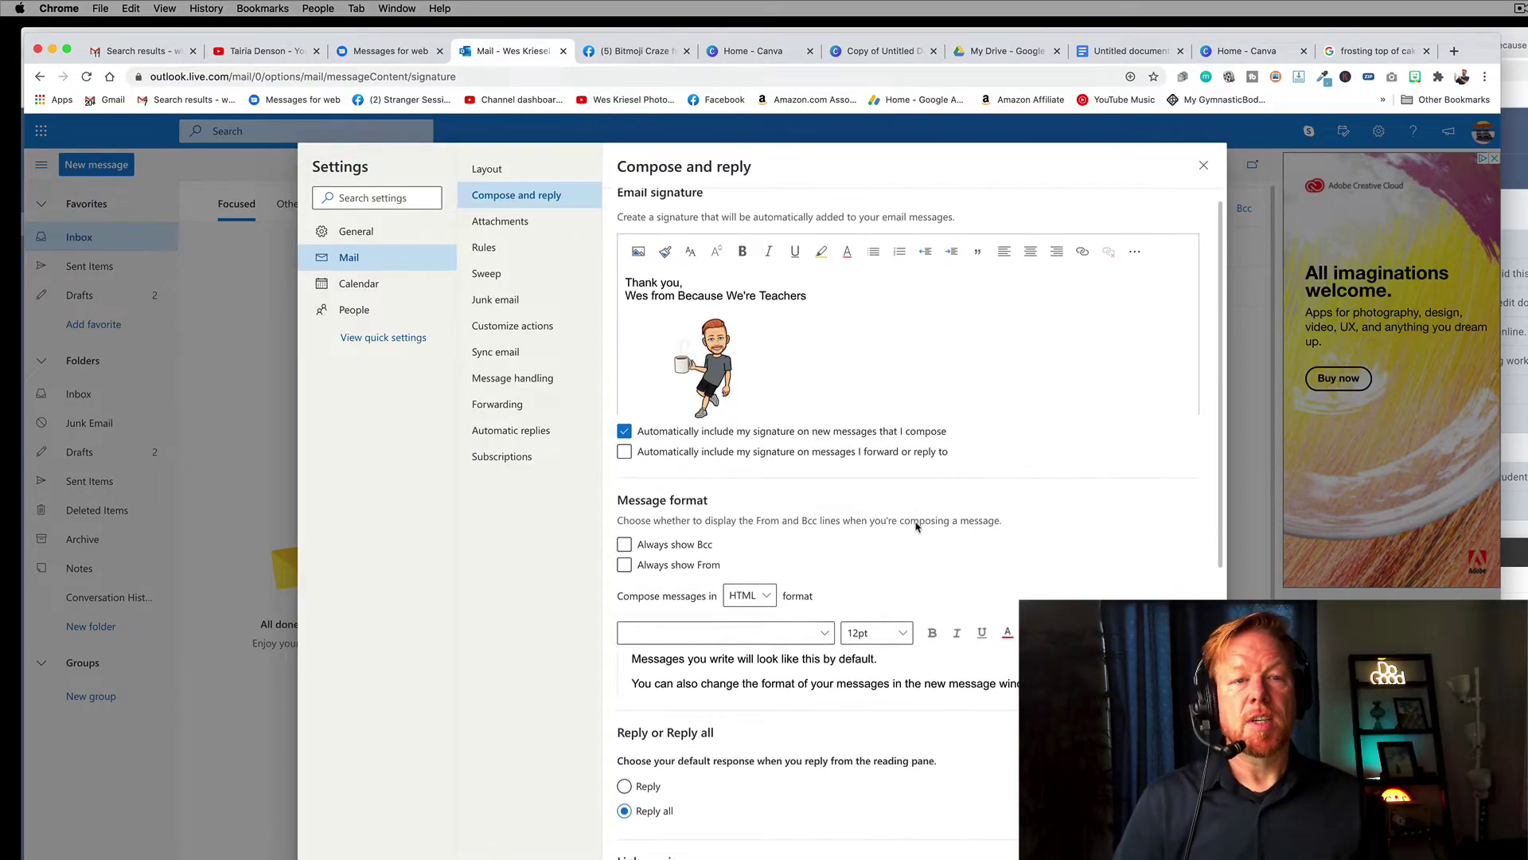
pyautogui.scroll(2, 916, 527)
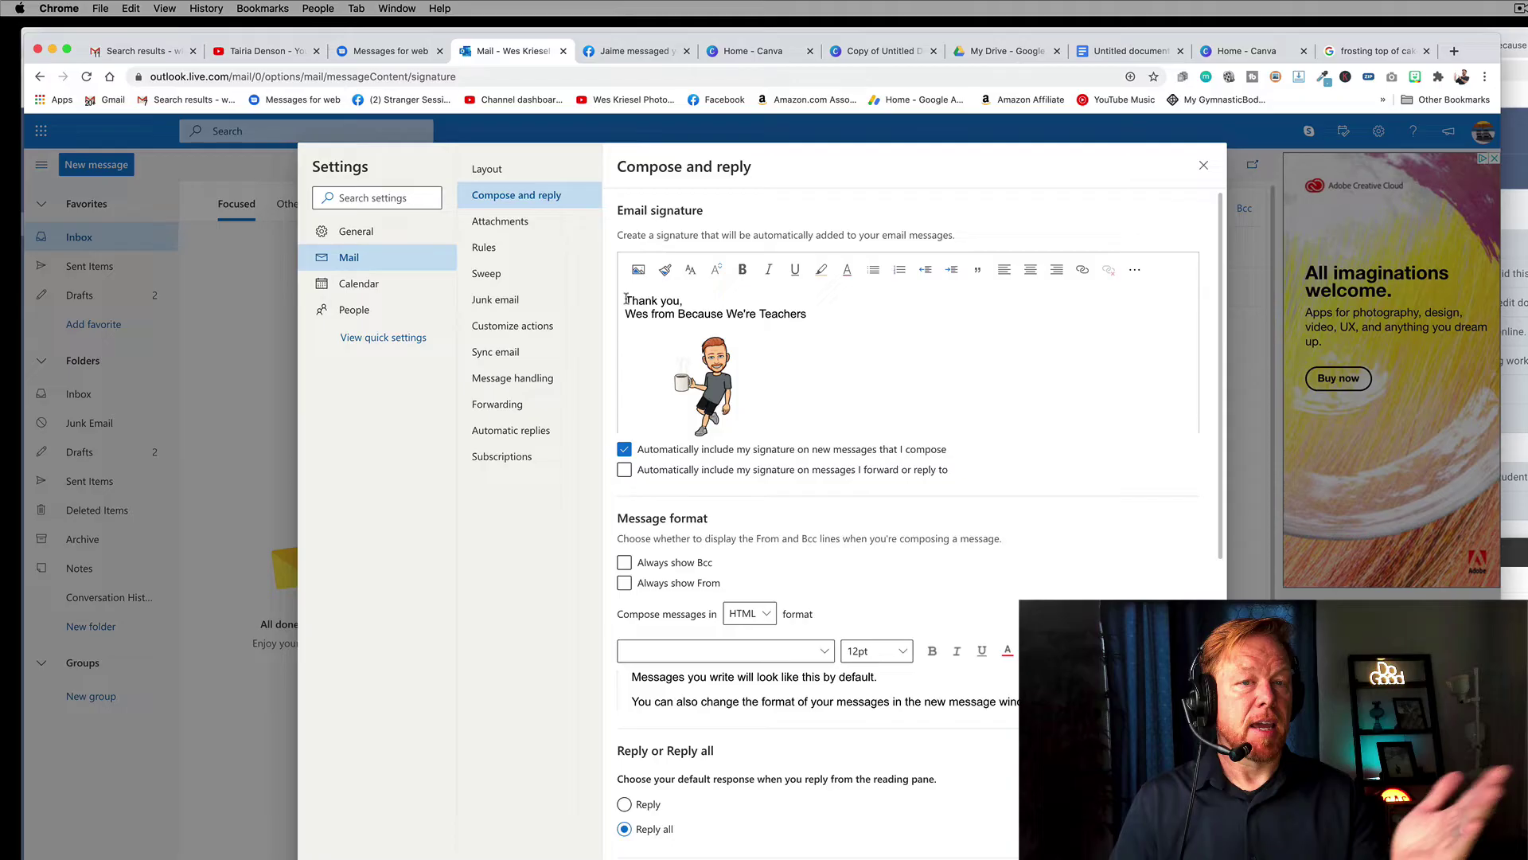
pyautogui.scroll(-3, 796, 398)
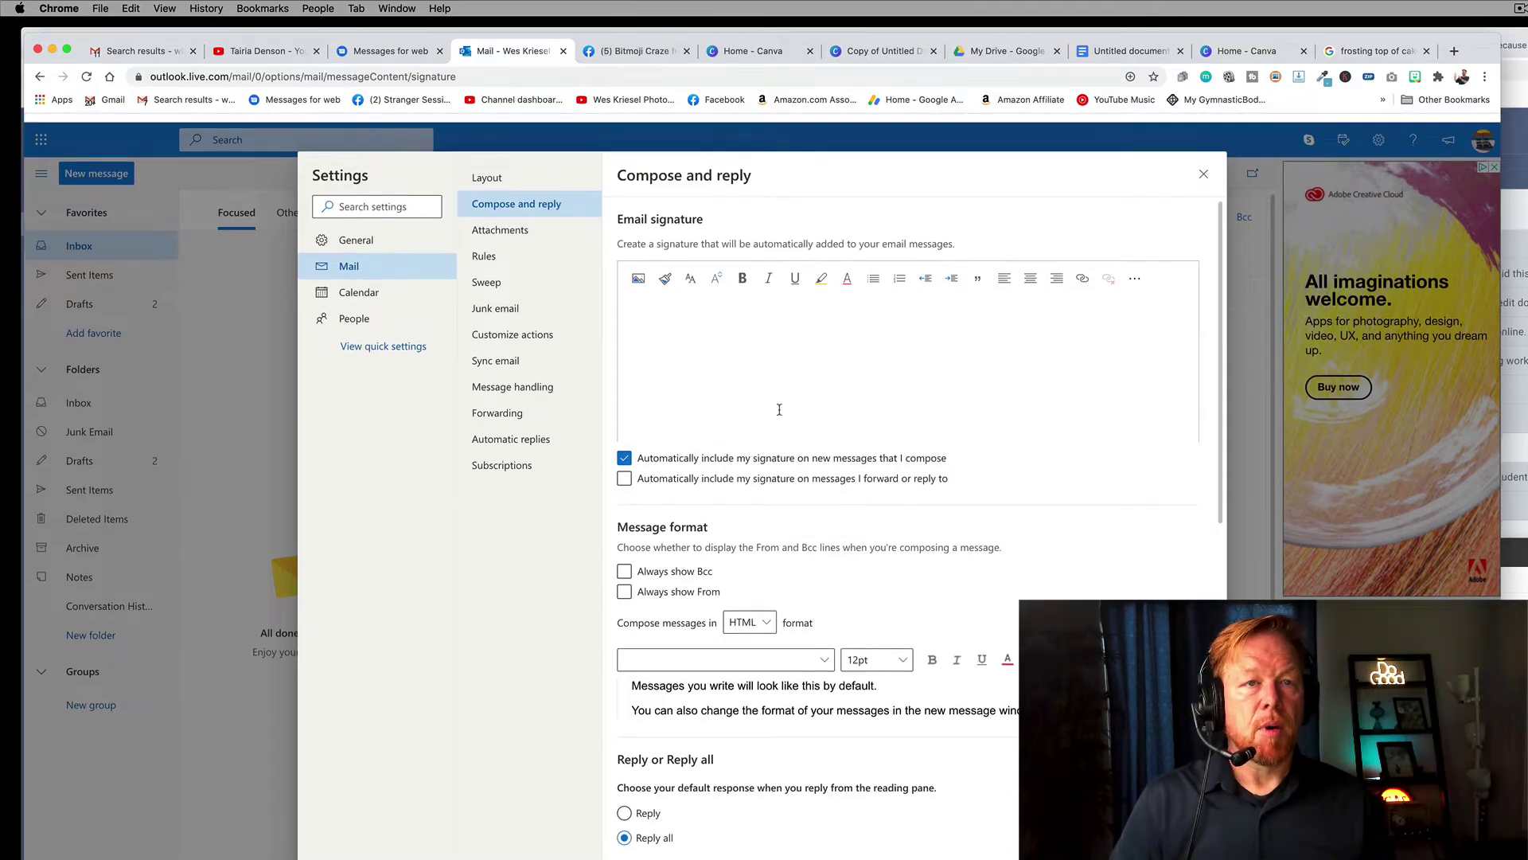
# Step: Skip adding a signature picture and switch to the Untitled Google Doc with the coffee-mug Bitmoji
pyautogui.click(639, 270)
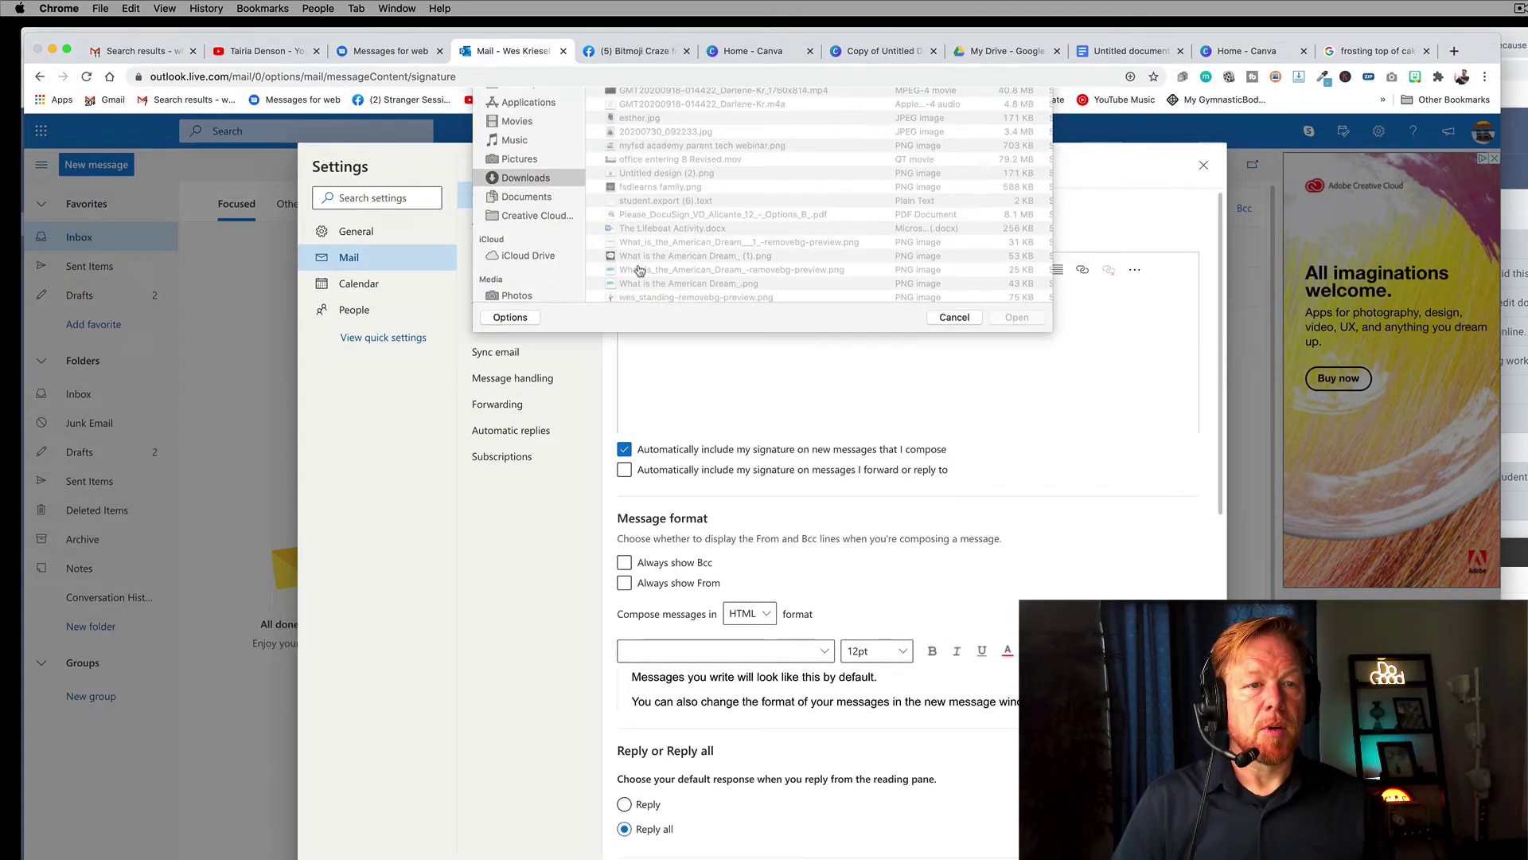
pyautogui.click(954, 398)
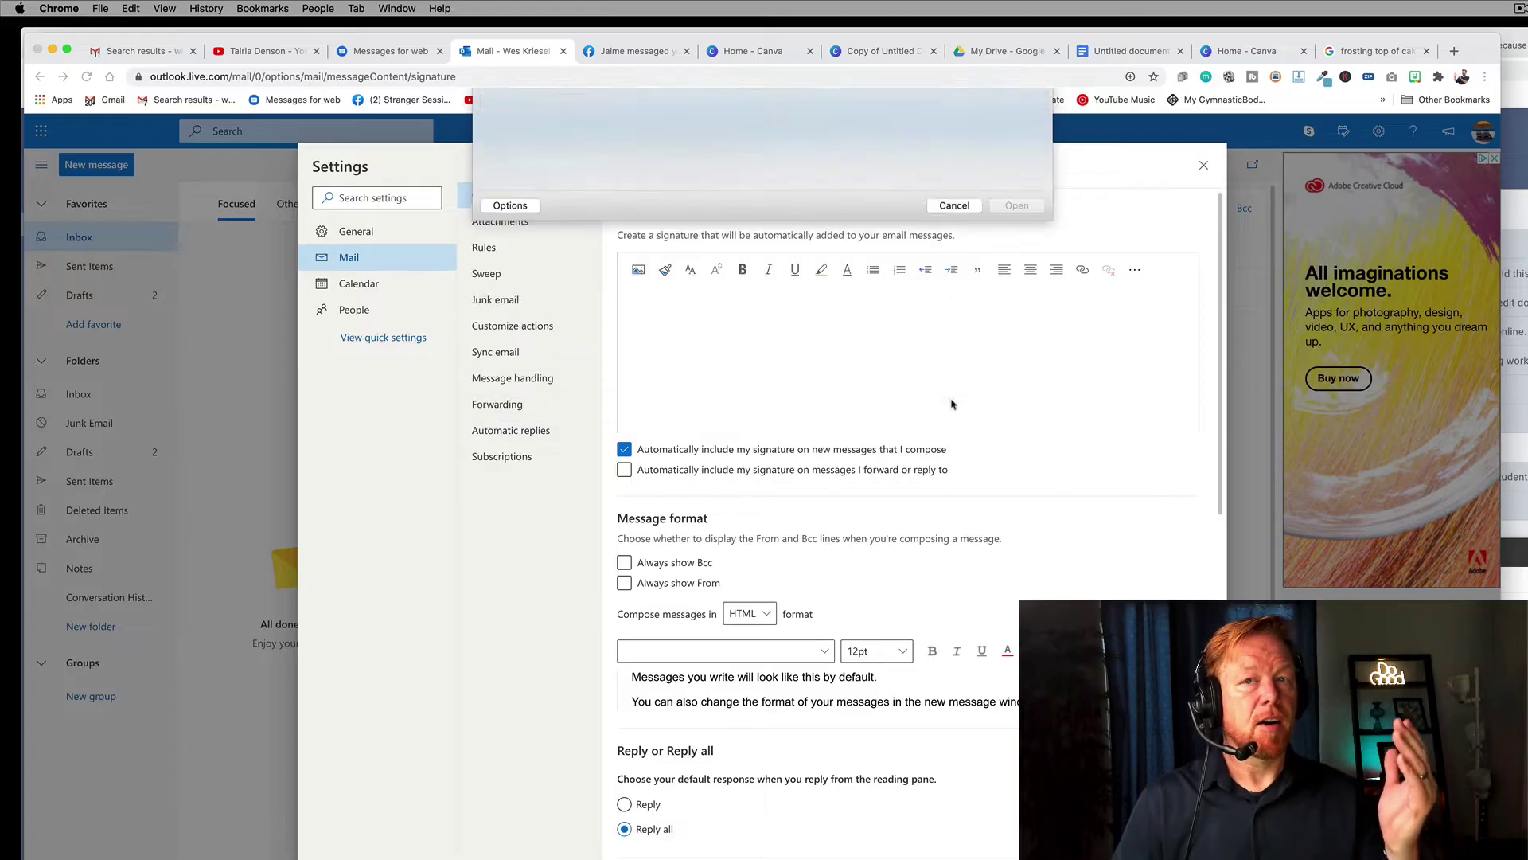
pyautogui.click(1104, 56)
pyautogui.click(863, 438)
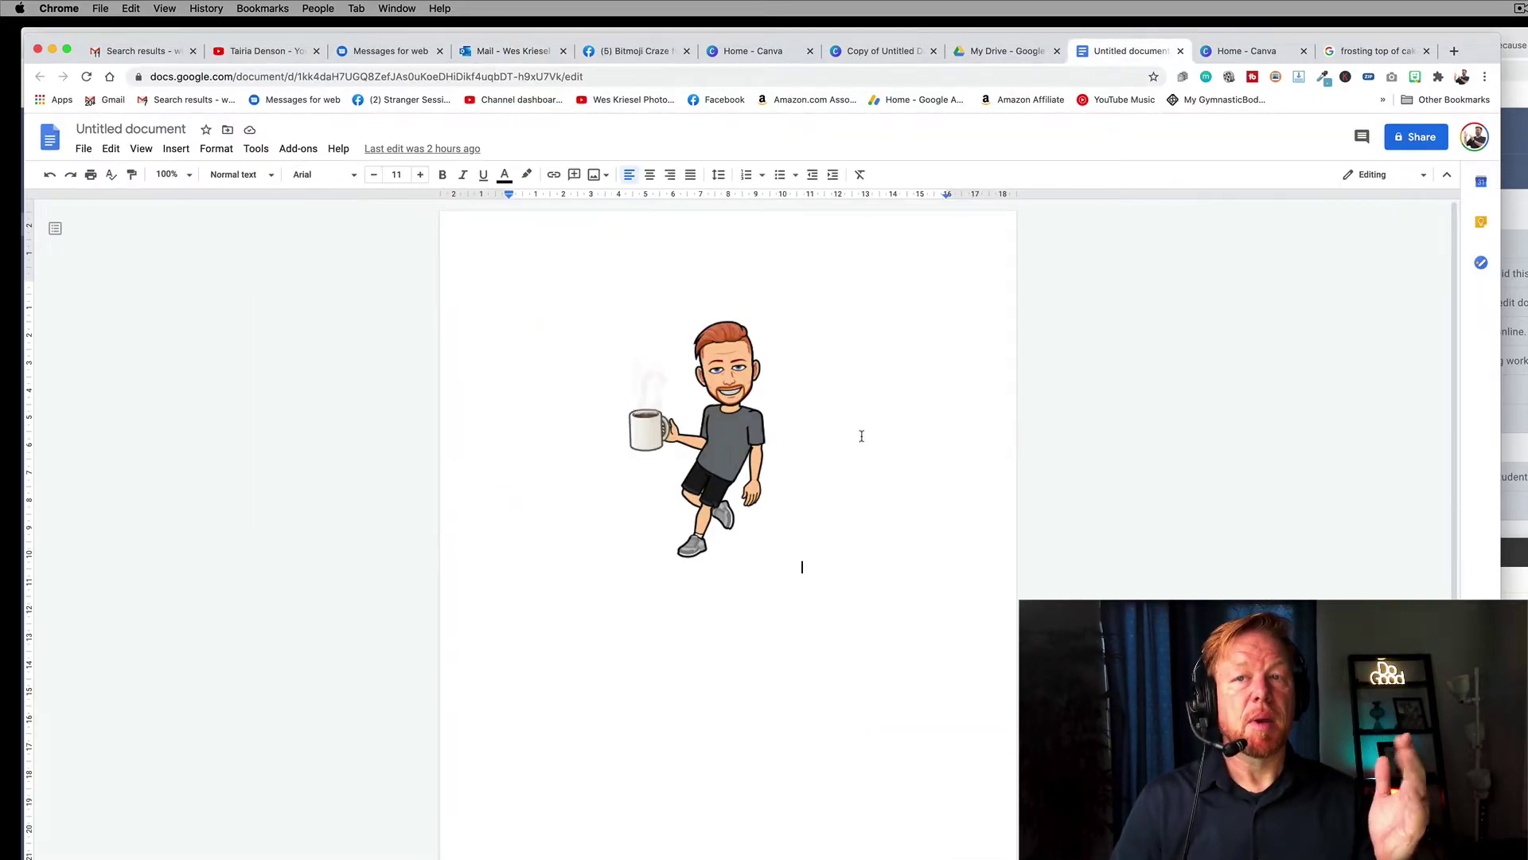
# Step: Copy the coffee-mug sticker image from the Bitmoji extension's recent stickers, then return to Outlook
pyautogui.click(1437, 77)
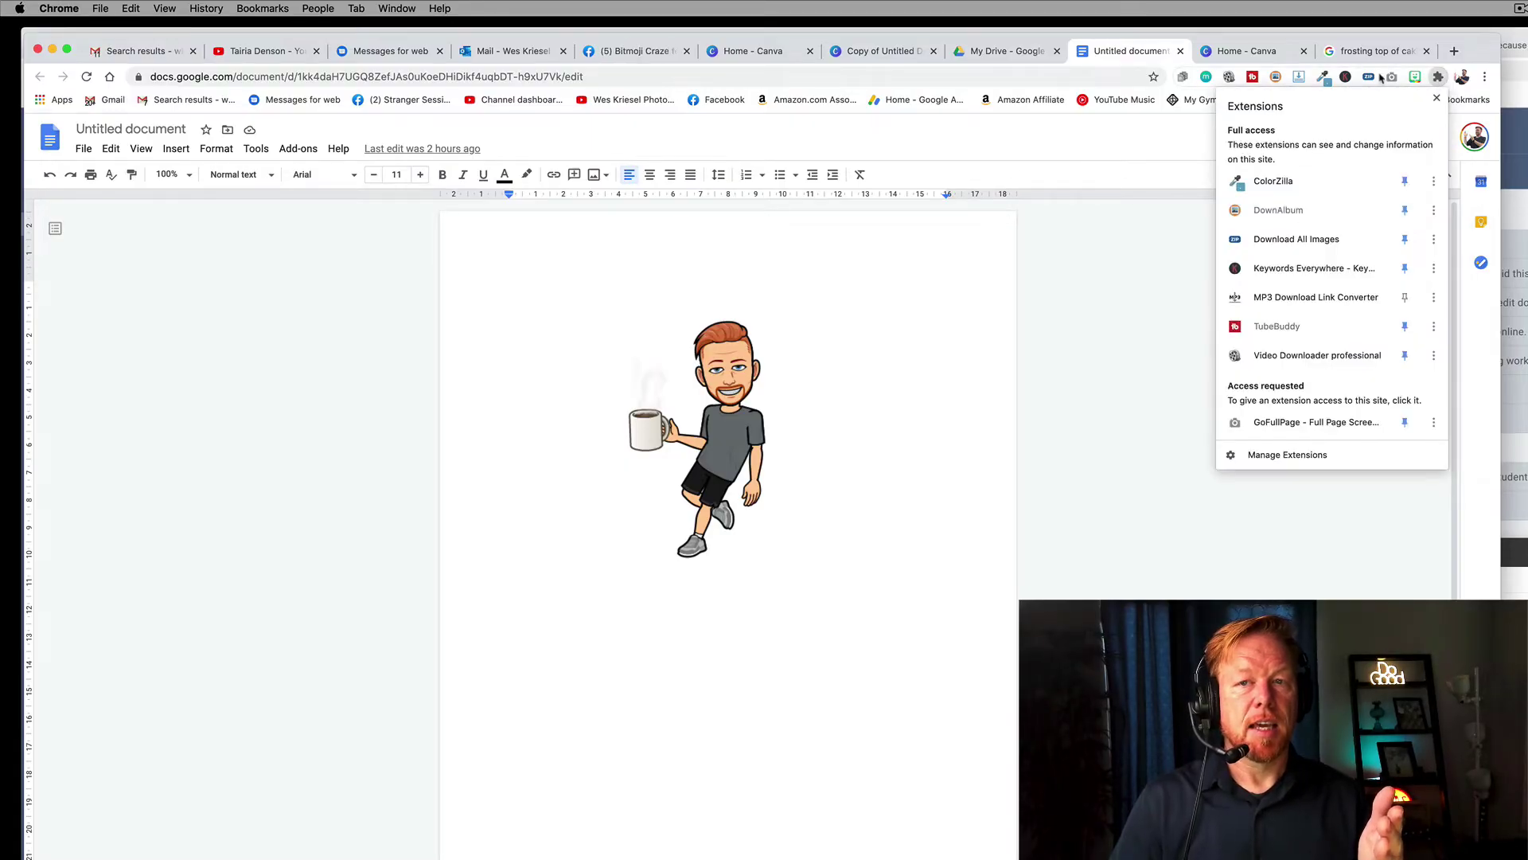
pyautogui.click(1416, 78)
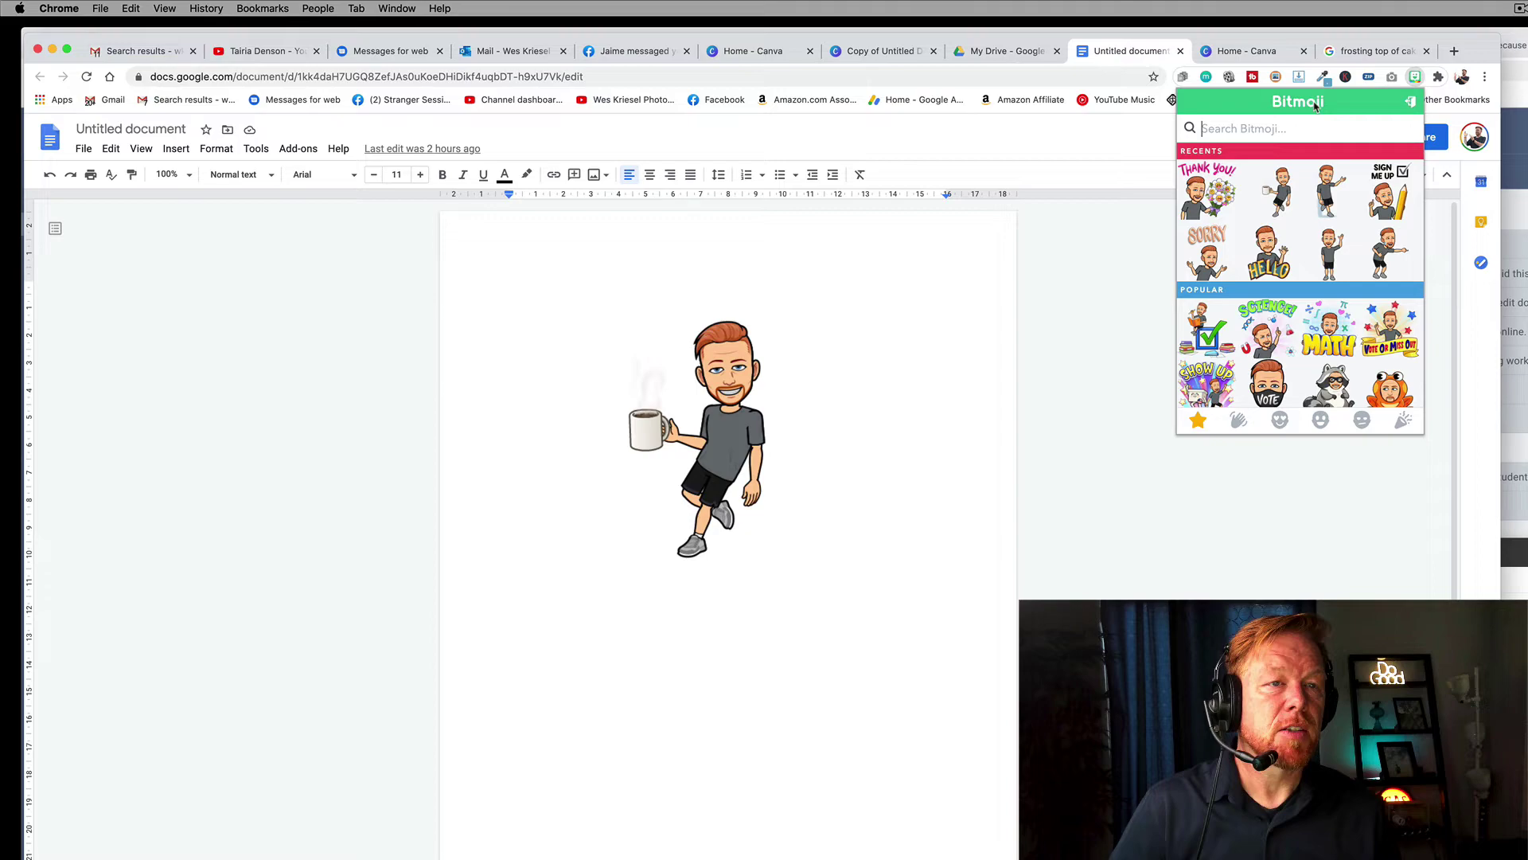
pyautogui.rightClick(1280, 191)
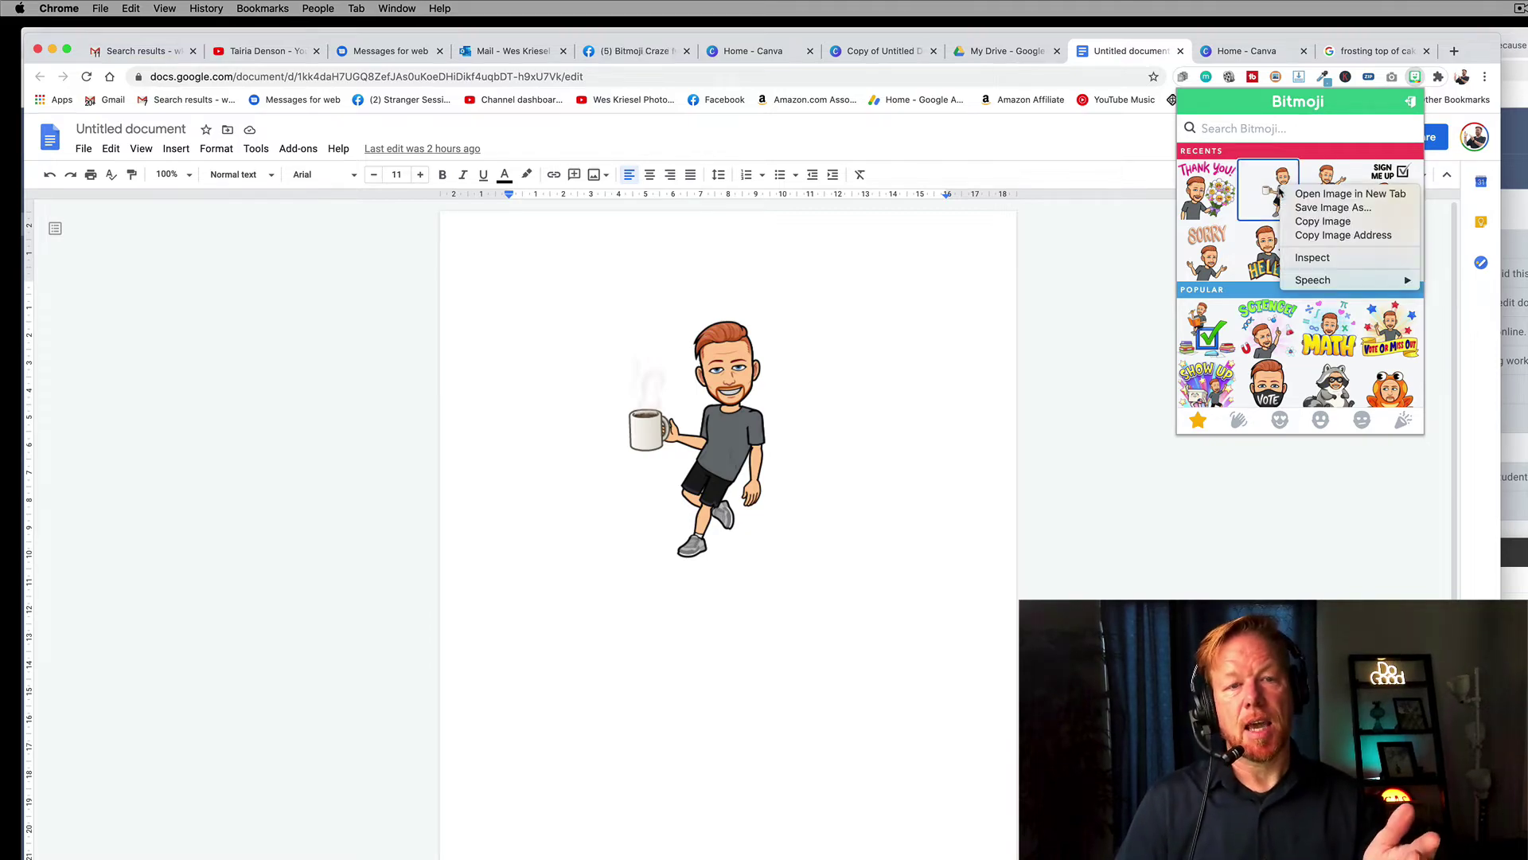
pyautogui.click(1321, 222)
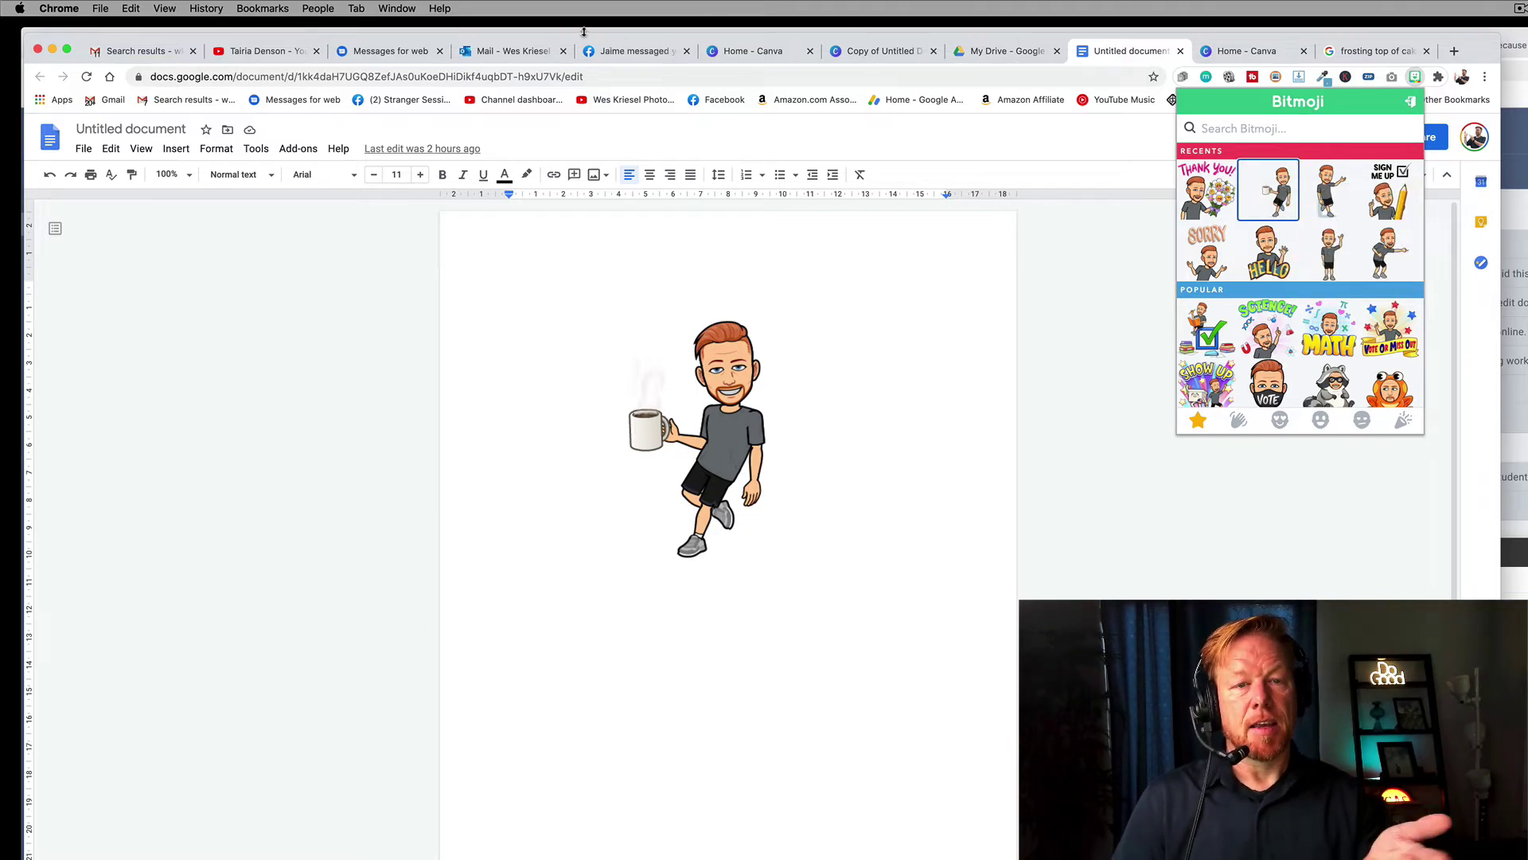
pyautogui.click(526, 53)
# Step: Paste the coffee-mug Bitmoji into the Outlook signature box and shrink it to a small thumbnail
pyautogui.rightClick(640, 311)
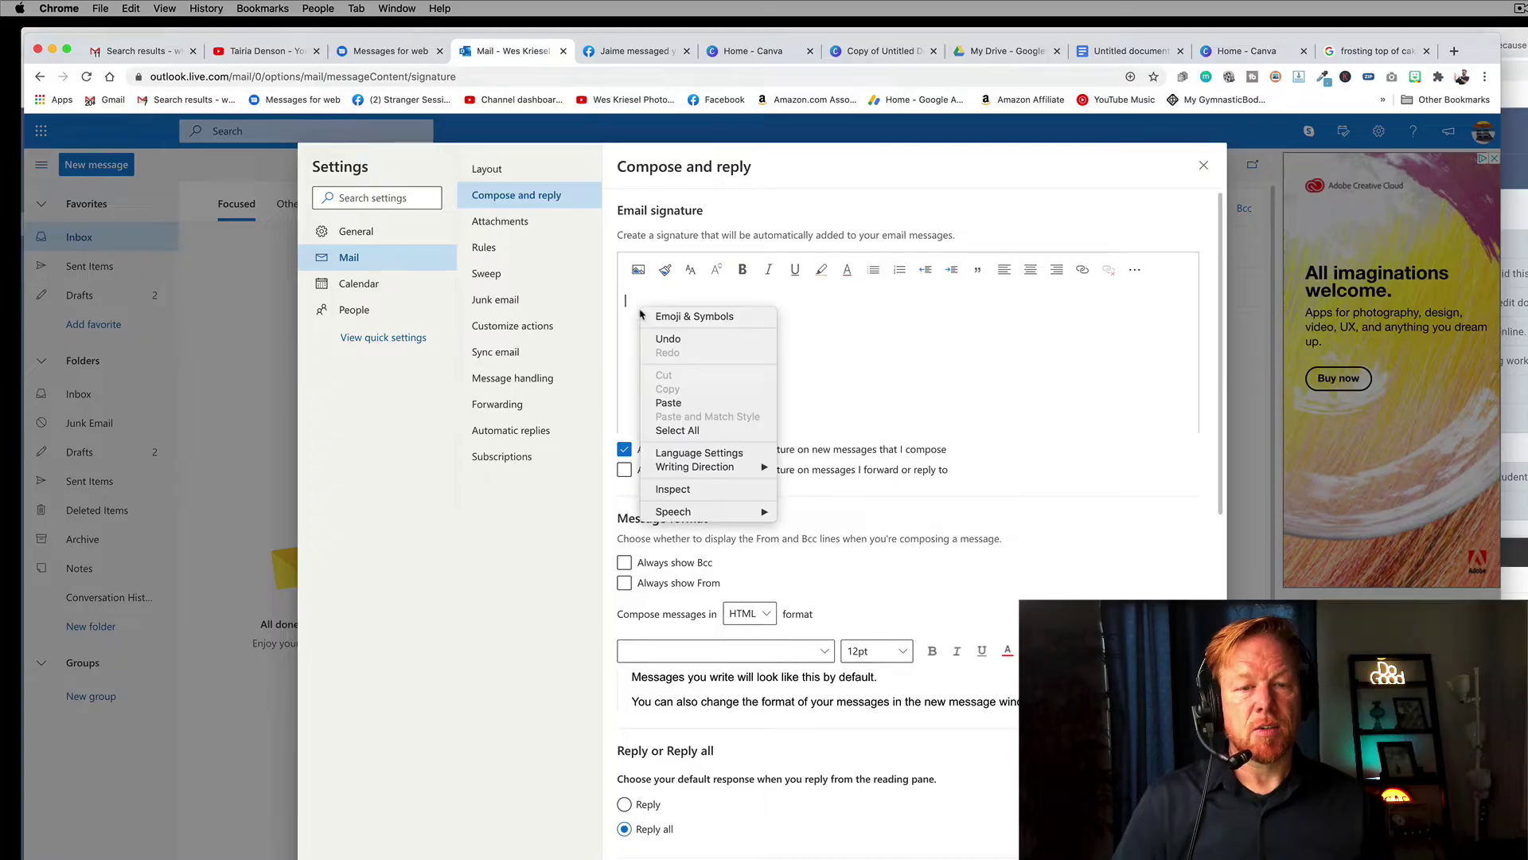
pyautogui.click(667, 403)
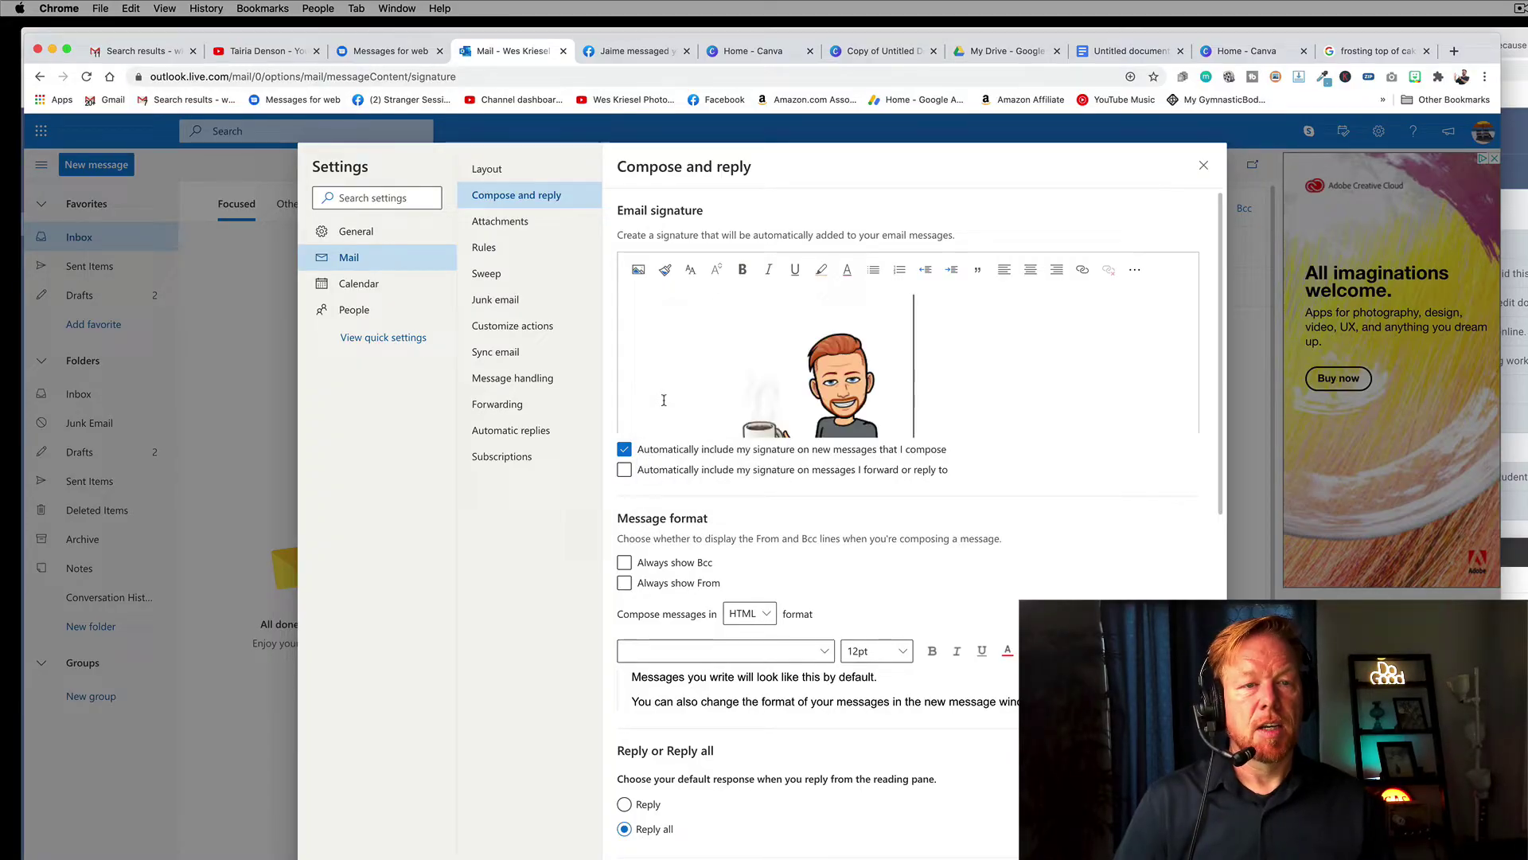
pyautogui.click(796, 364)
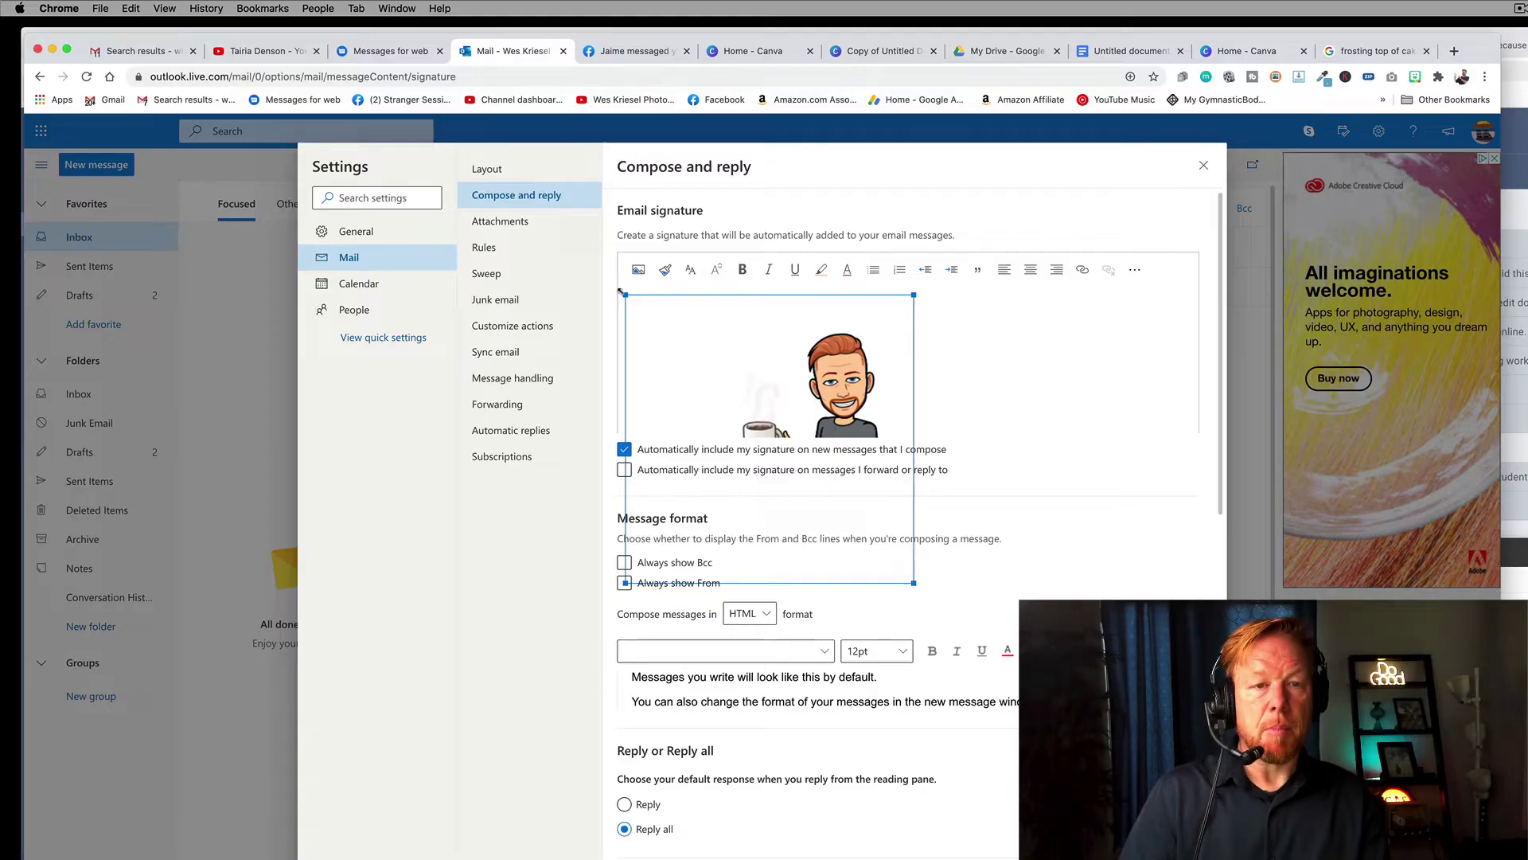
pyautogui.moveTo(624, 294)
pyautogui.mouseDown()
pyautogui.moveTo(768, 436)
pyautogui.moveTo(808, 502)
pyautogui.mouseUp()
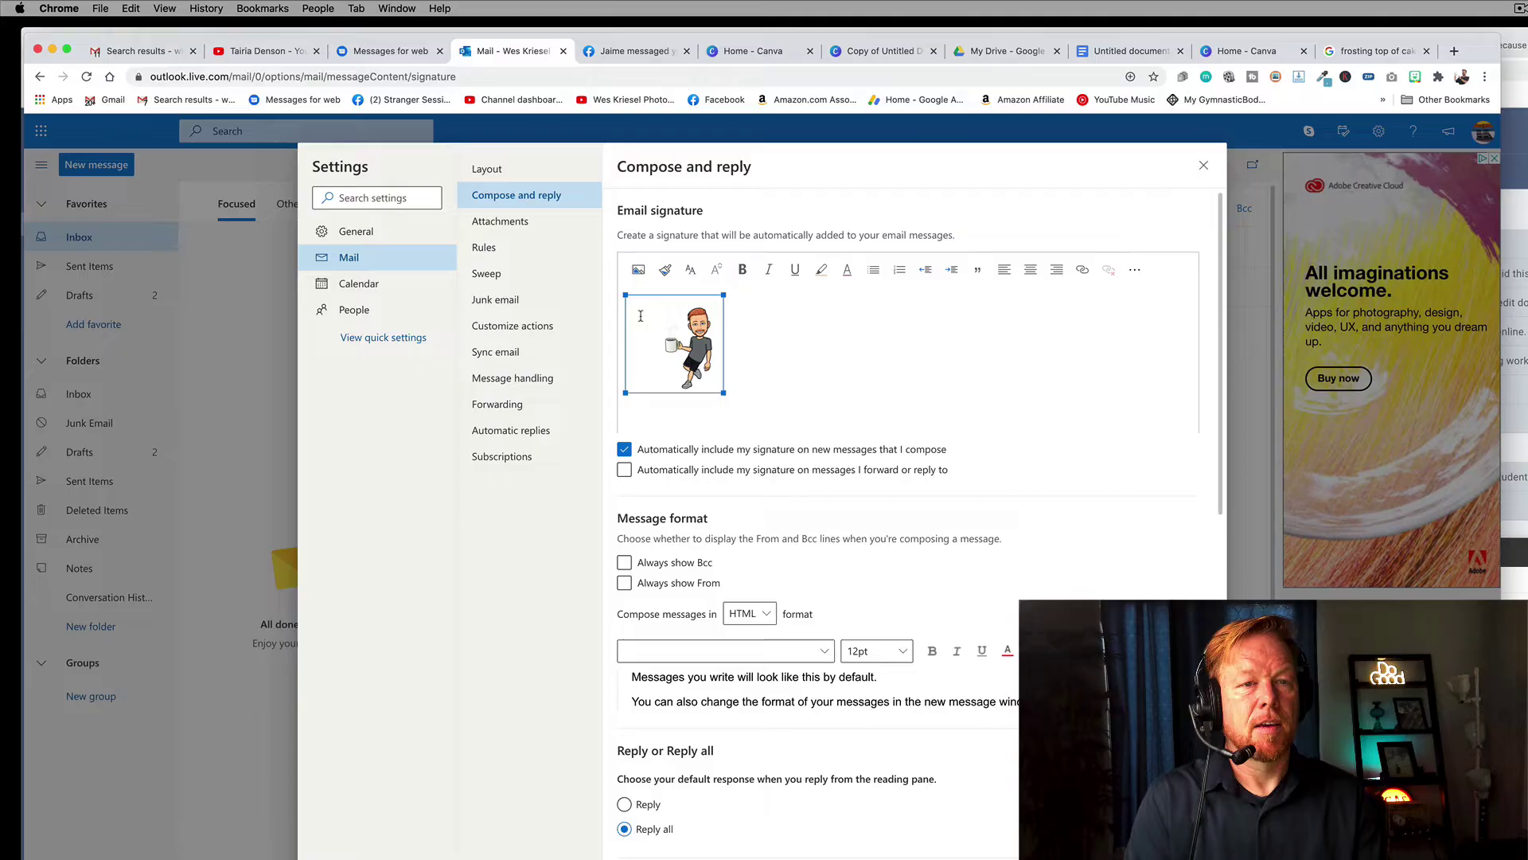
# Step: Add a 'Thank you,' sign-off with the sender's name and Because We're Teachers above the image
pyautogui.press('Left')
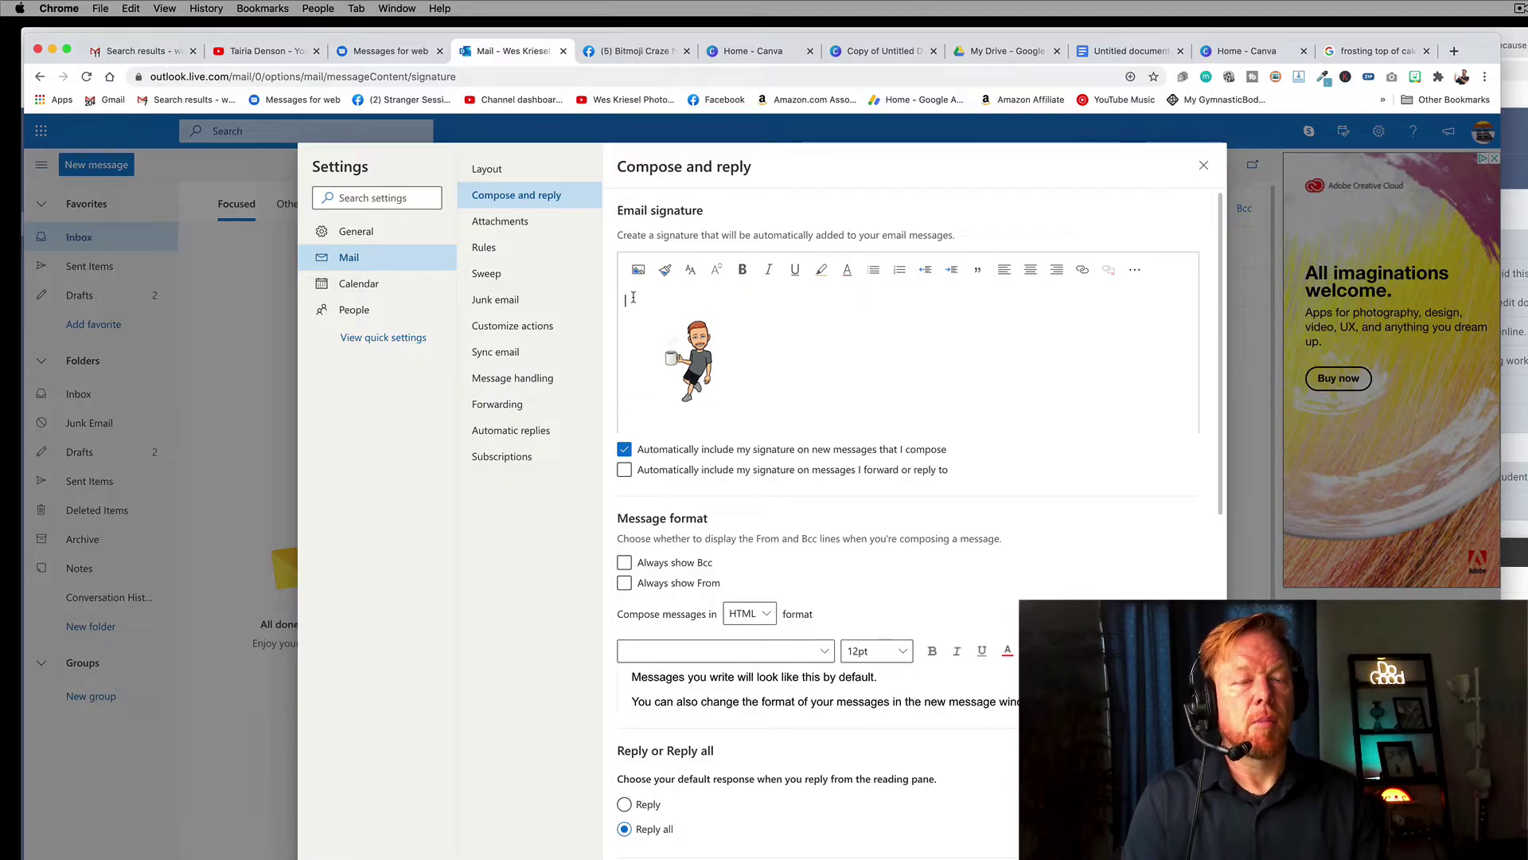
pyautogui.write('thank you, Wes from Becas')
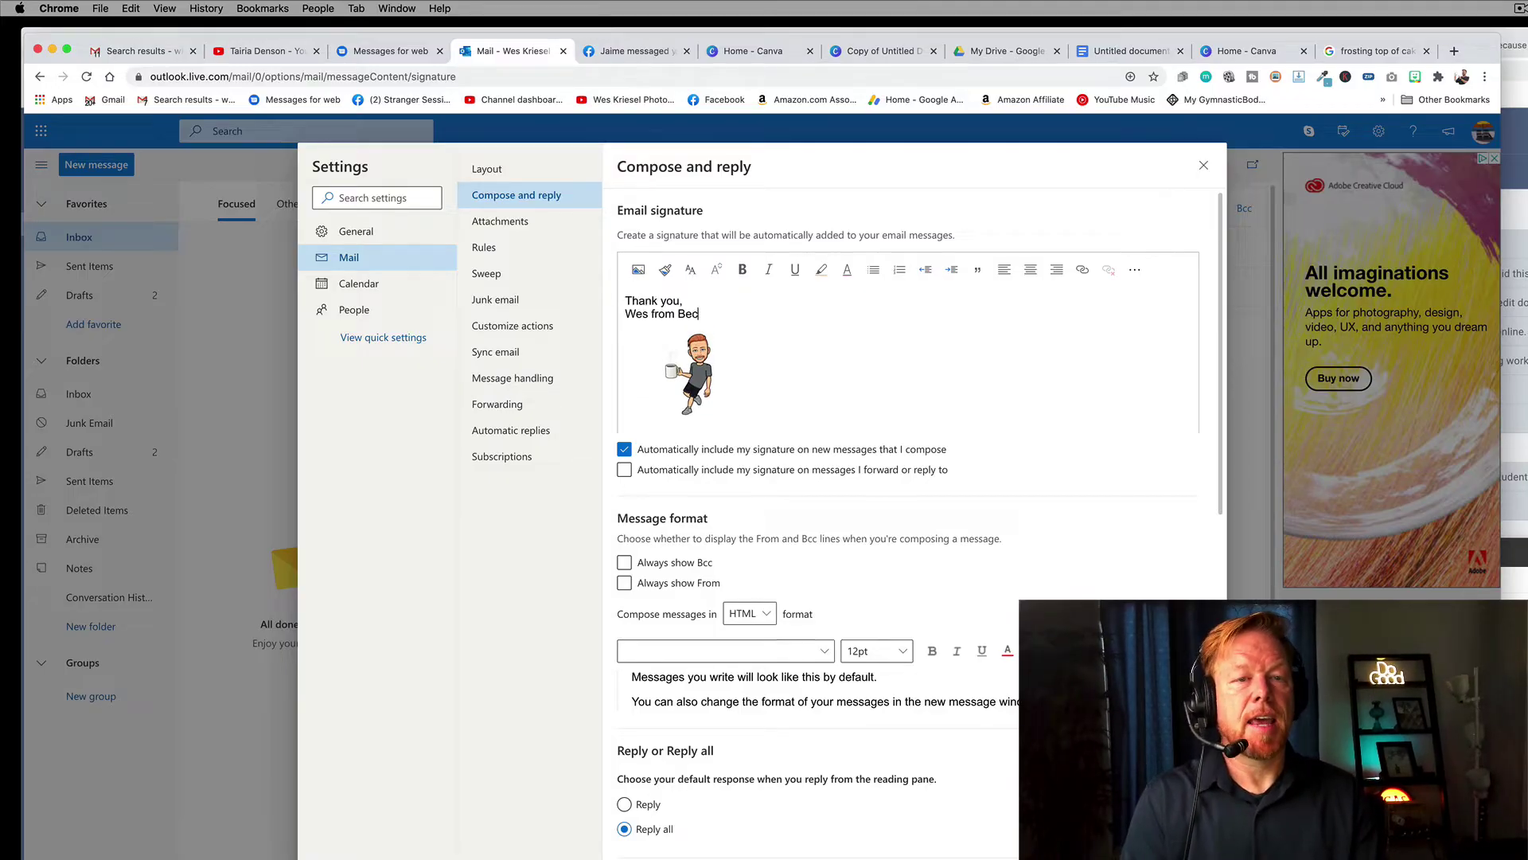
pyautogui.write("se We're Teachers")
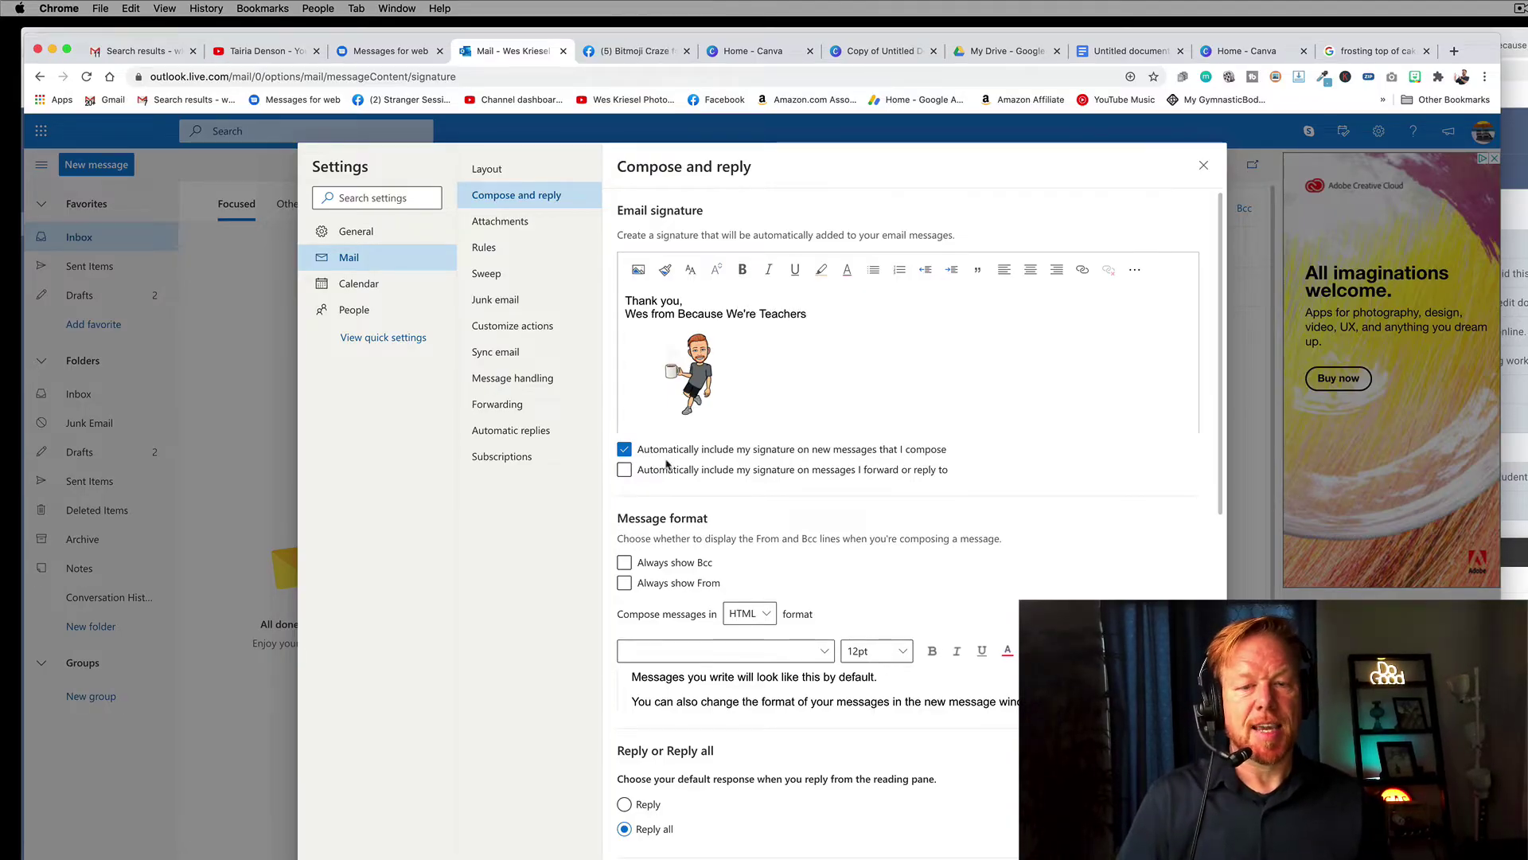
pyautogui.scroll(5, 859, 466)
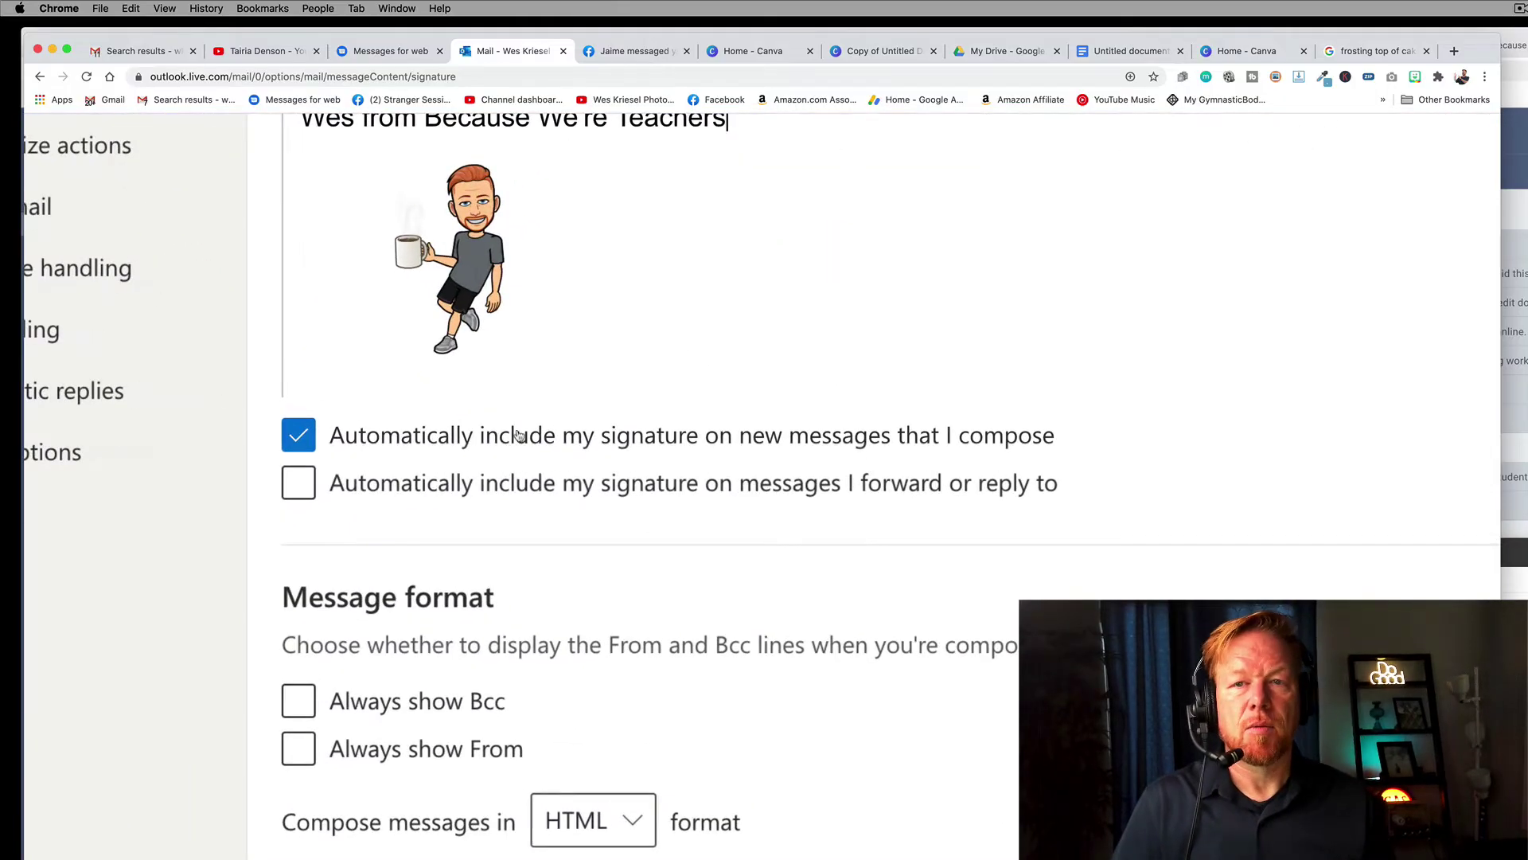
pyautogui.scroll(-5, 824, 446)
# Step: Check the signature in a test draft, discard that draft, and open a fresh signed message
pyautogui.click(94, 165)
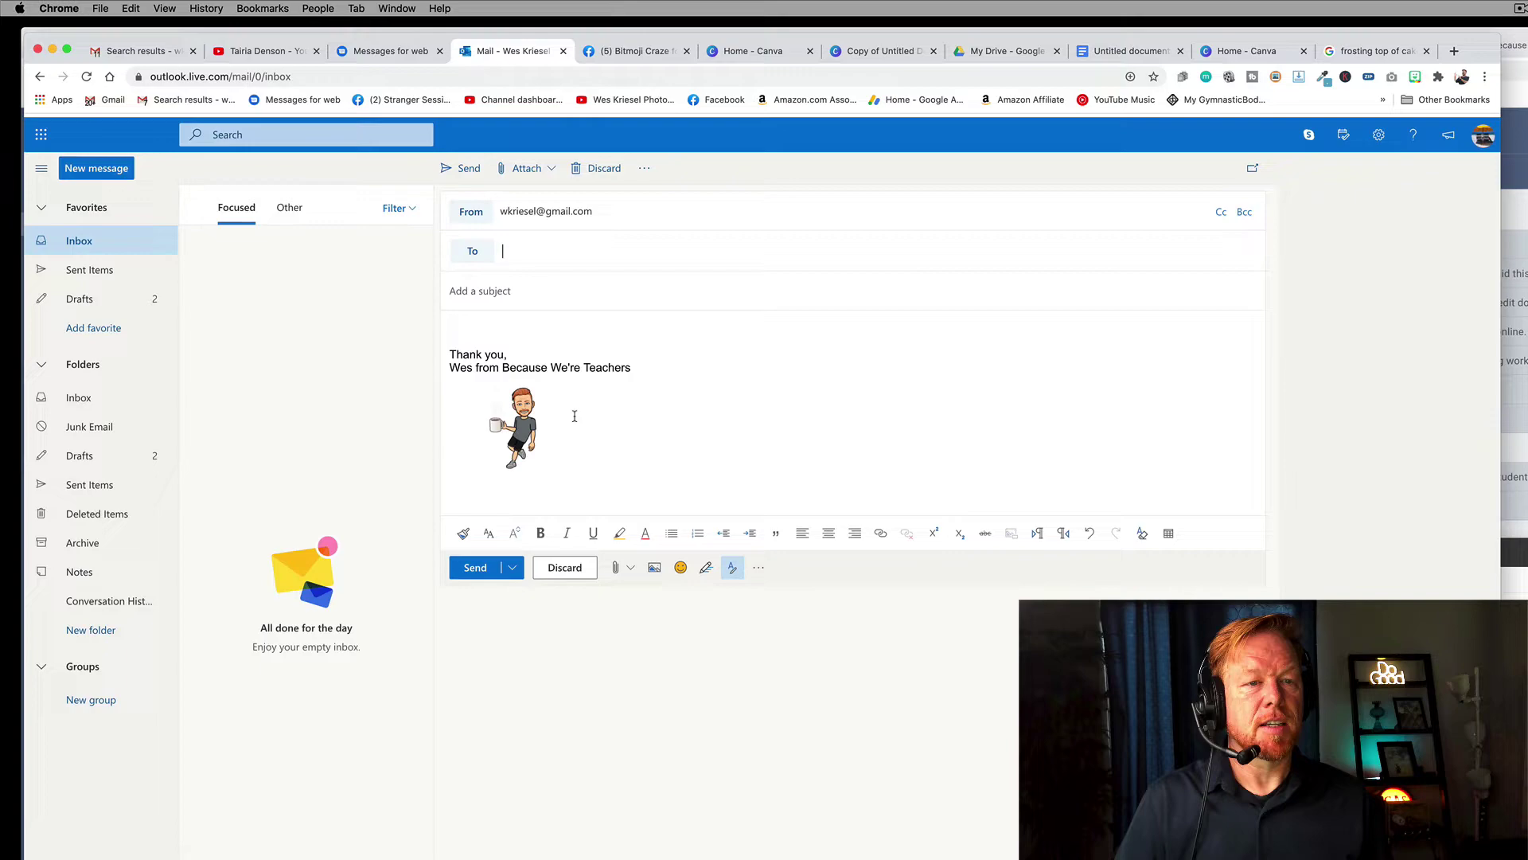
pyautogui.click(561, 560)
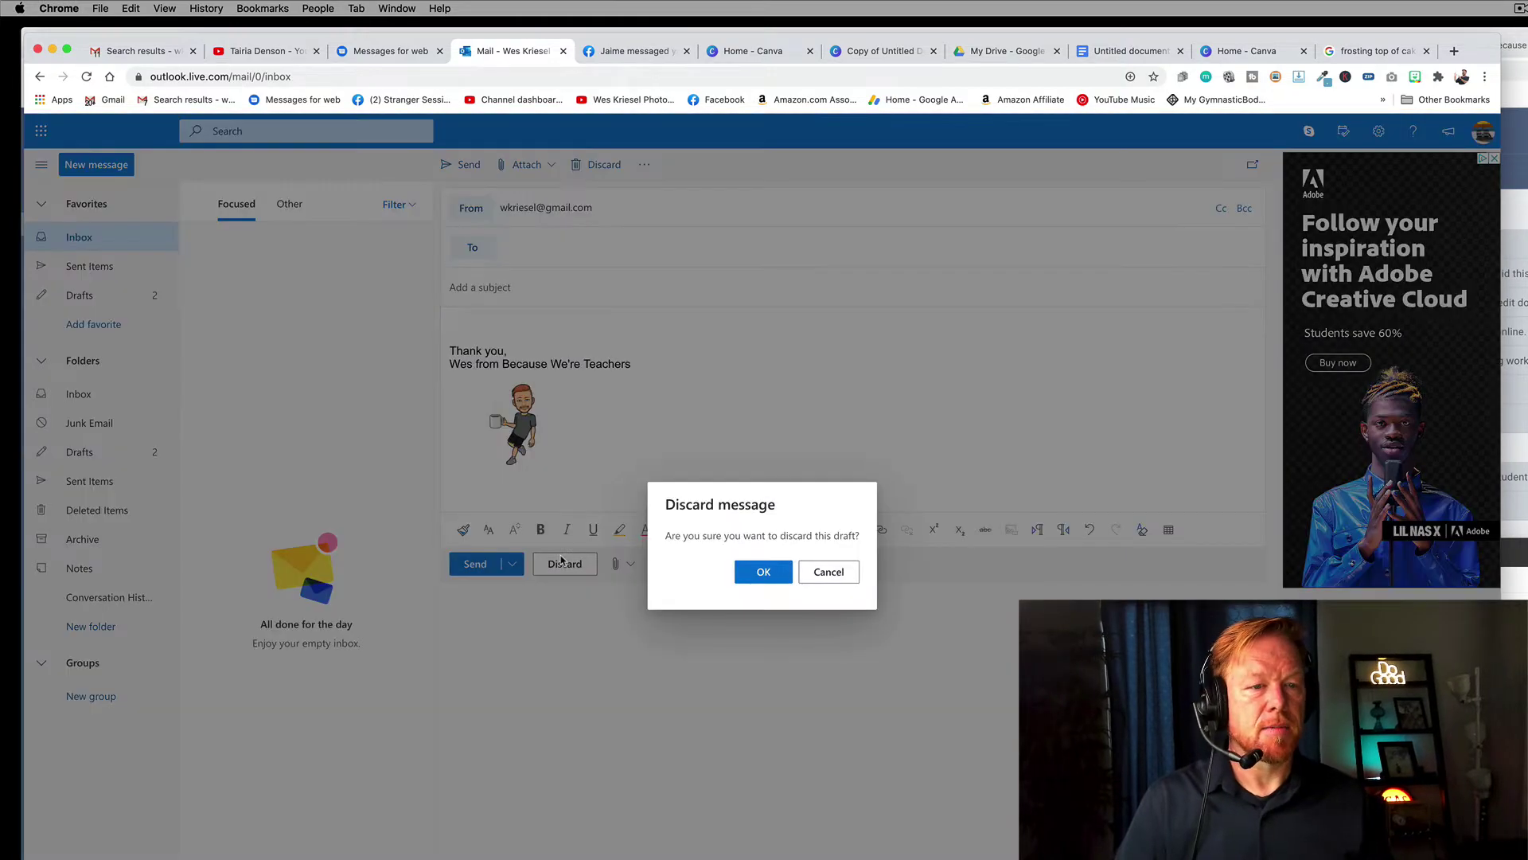
pyautogui.click(743, 574)
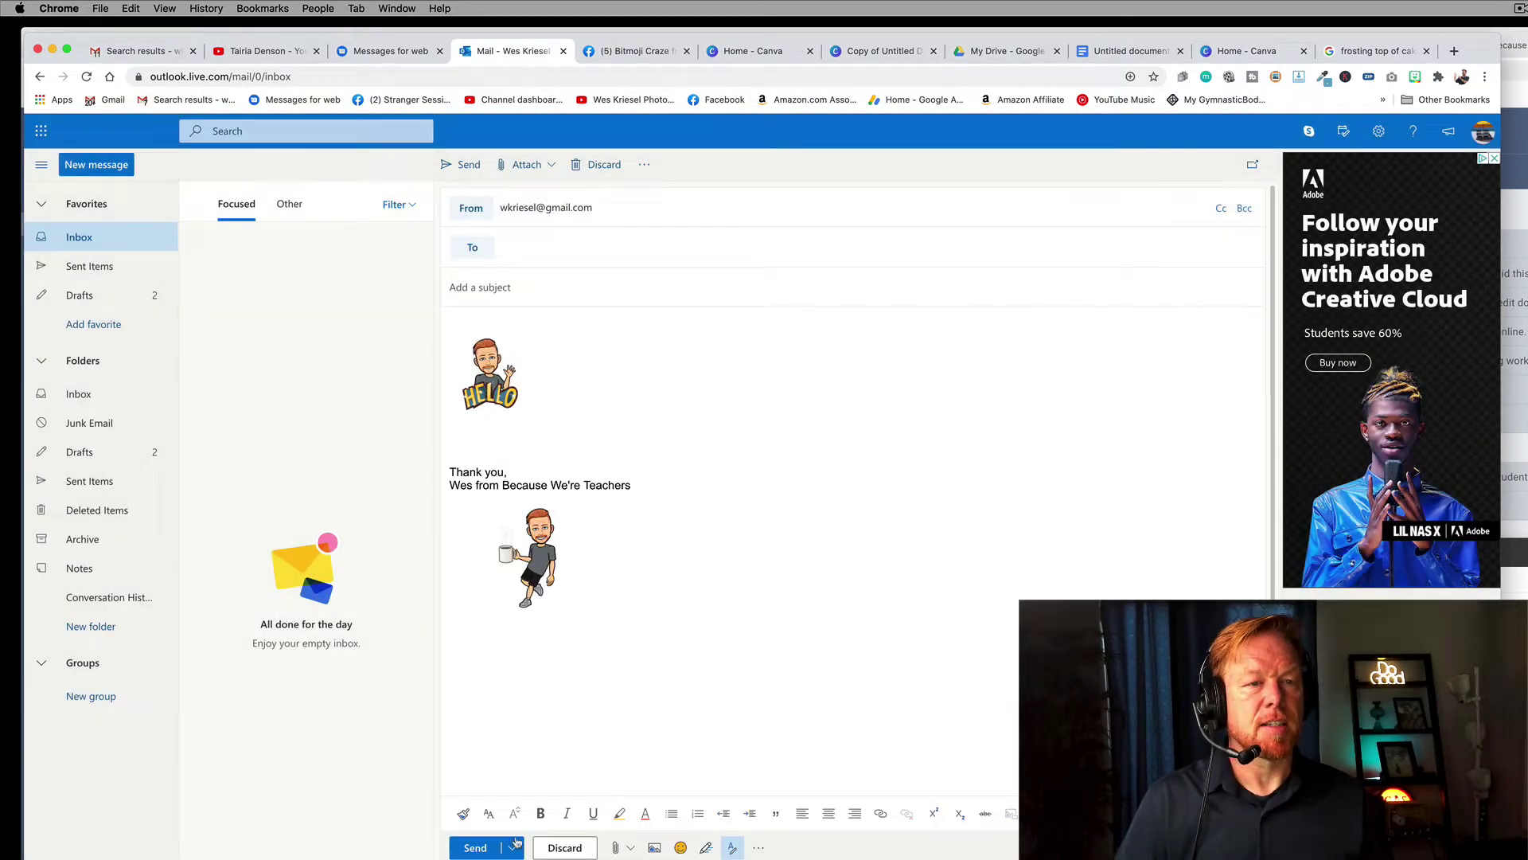
pyautogui.click(556, 850)
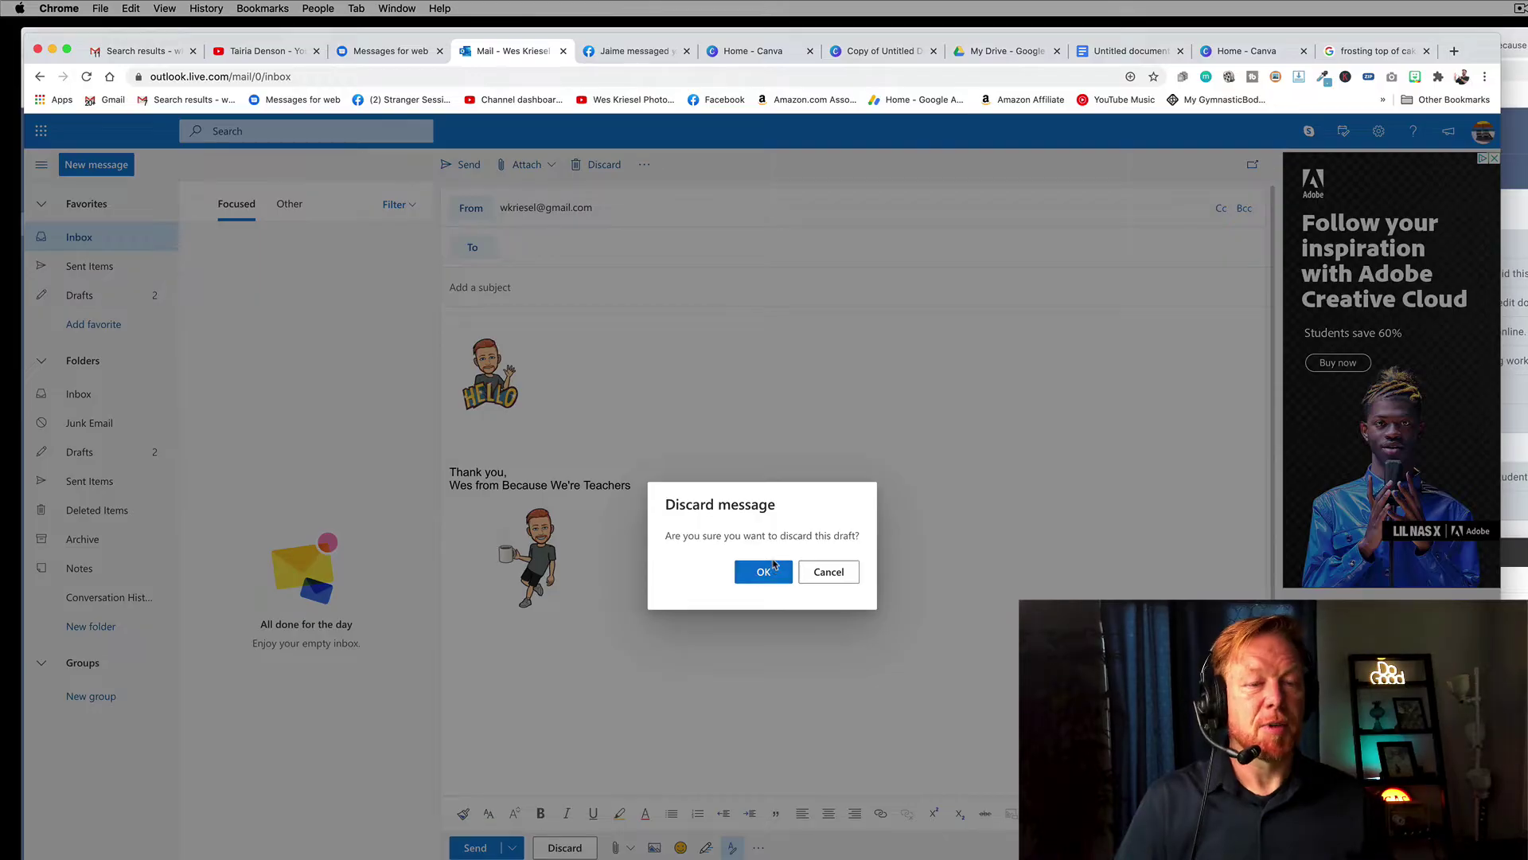
pyautogui.click(764, 573)
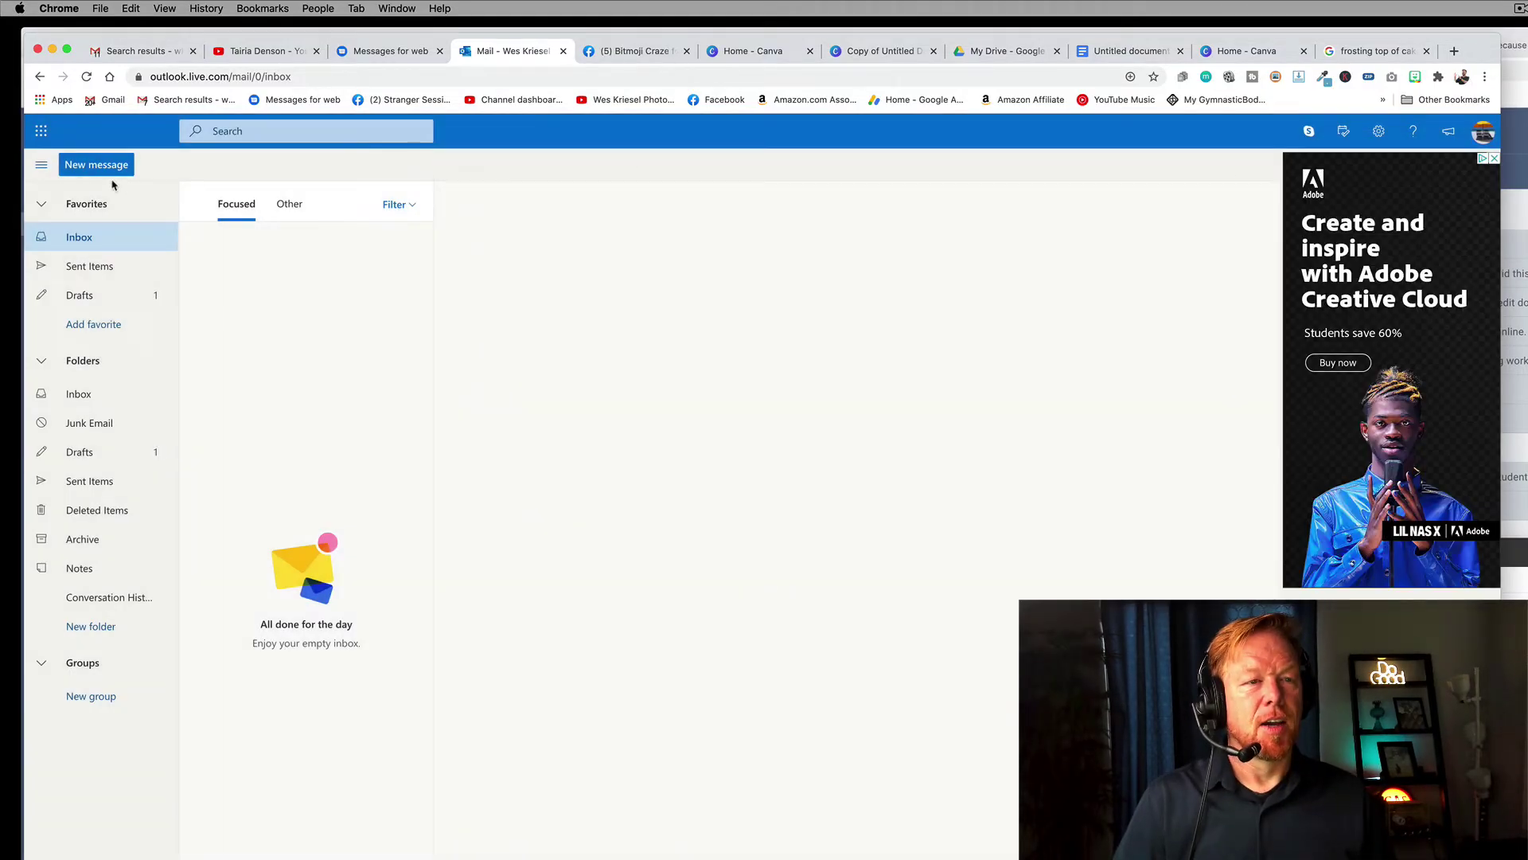
pyautogui.click(112, 164)
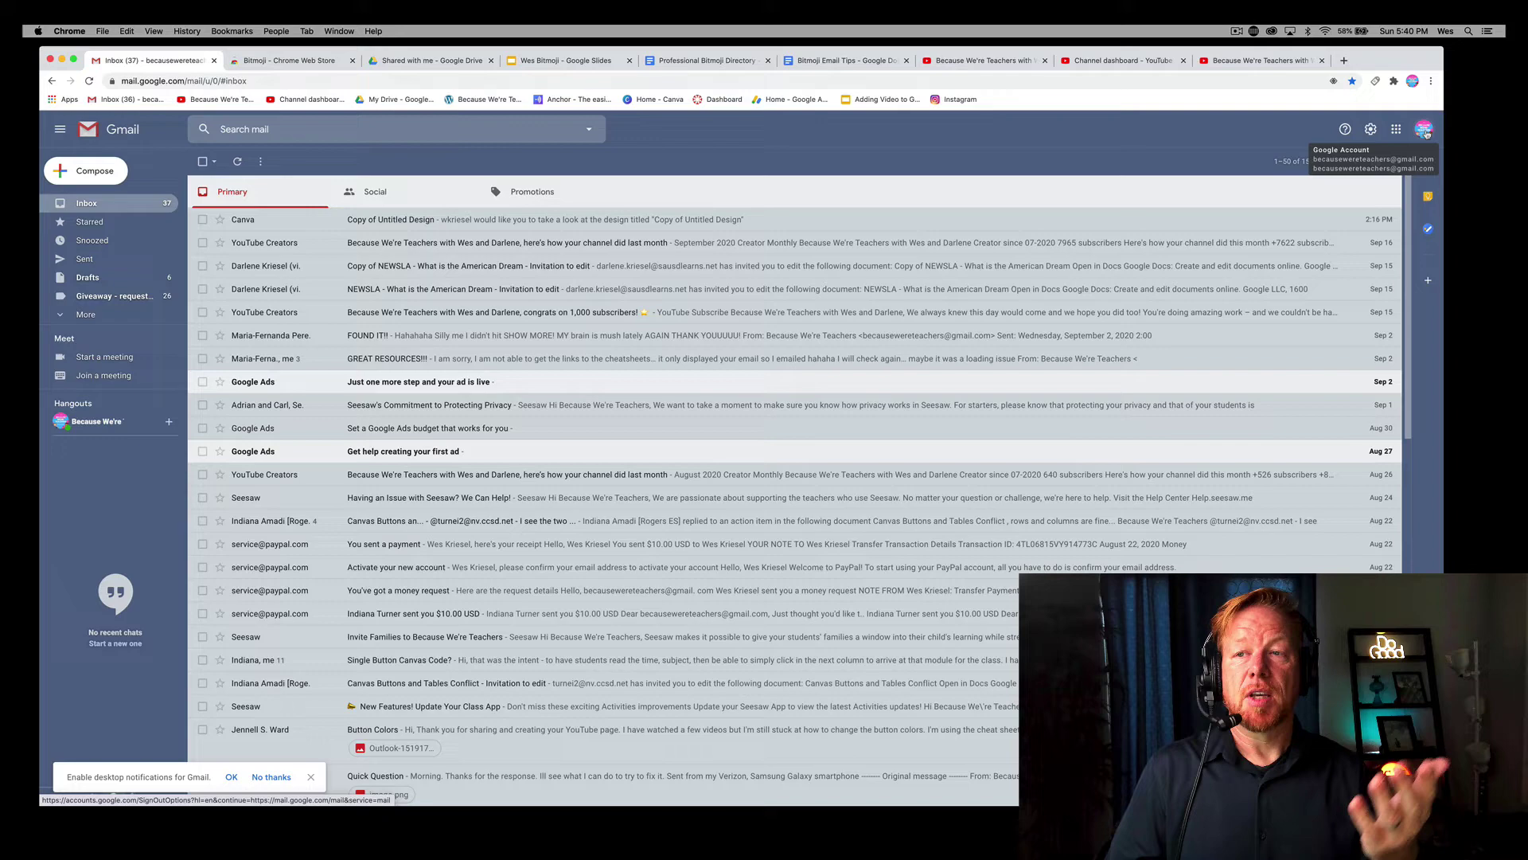
# Step: Set the Bitmoji holding a red book from Your photos as the Google profile photo
pyautogui.click(1425, 130)
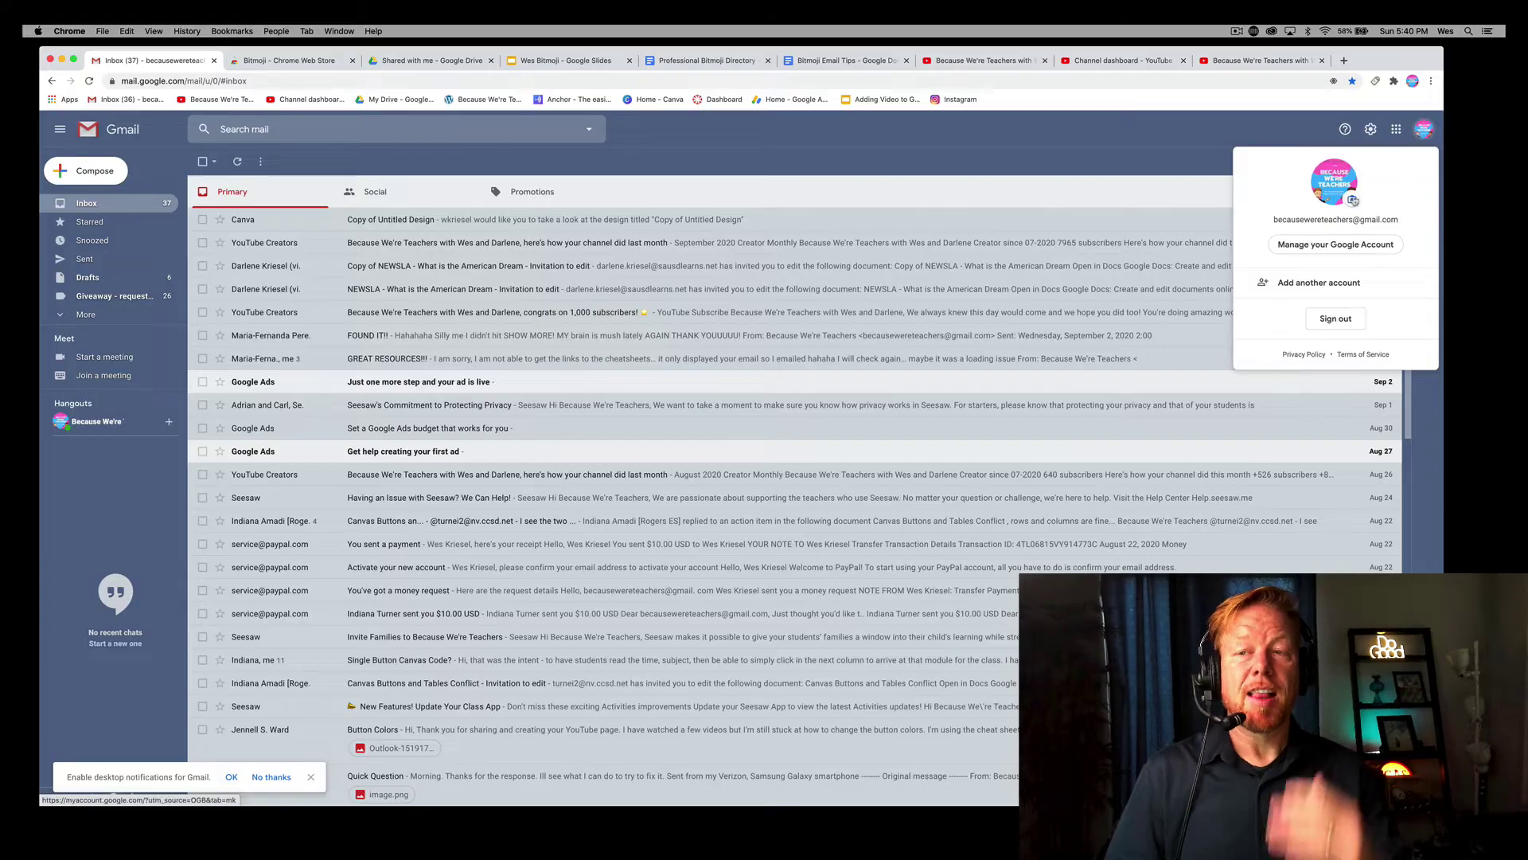
pyautogui.click(1354, 202)
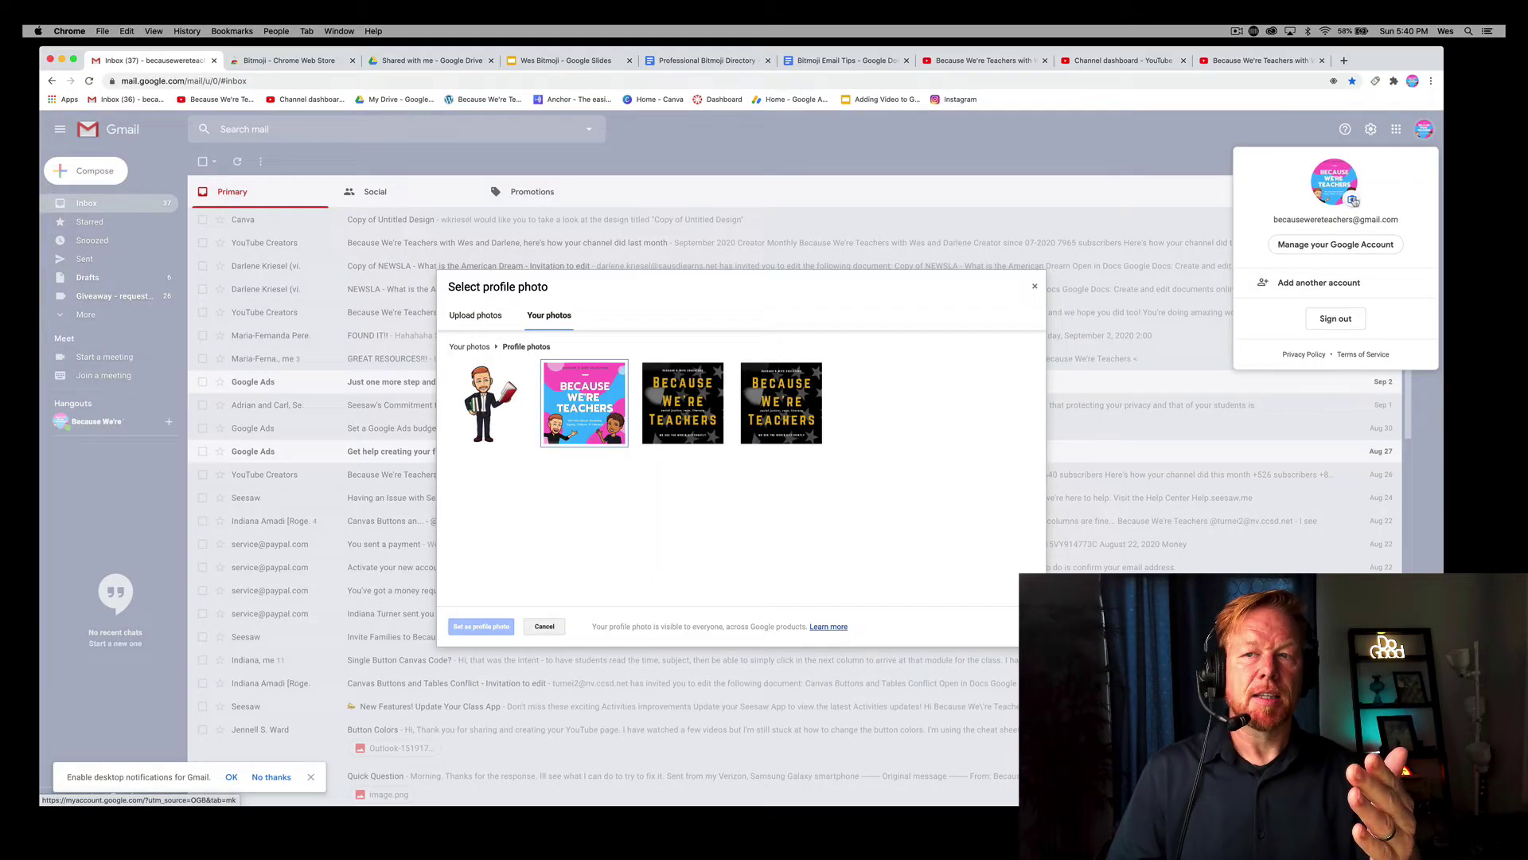
pyautogui.click(487, 319)
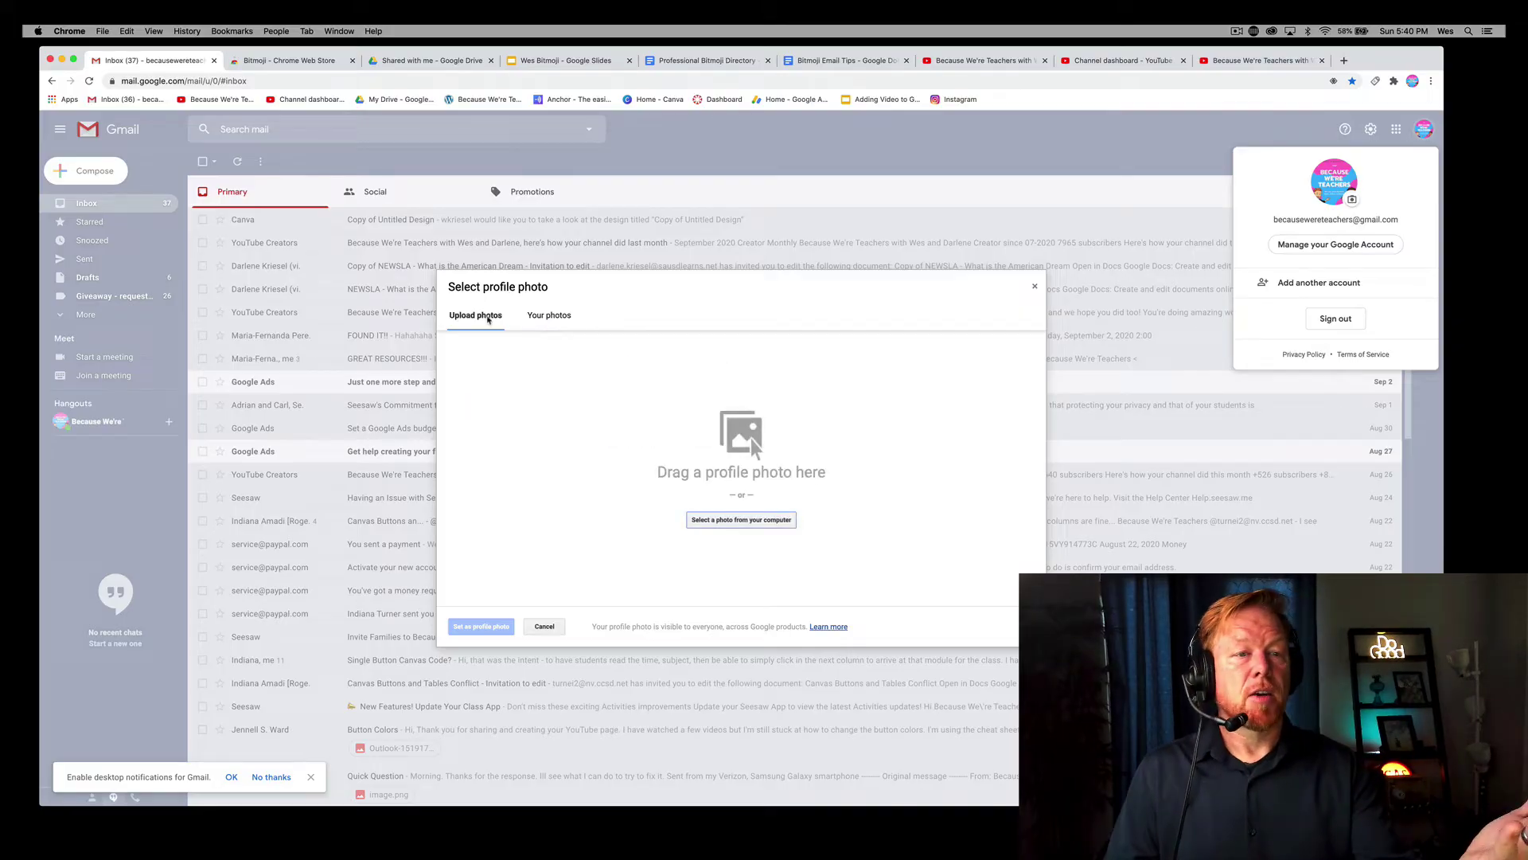
pyautogui.click(550, 315)
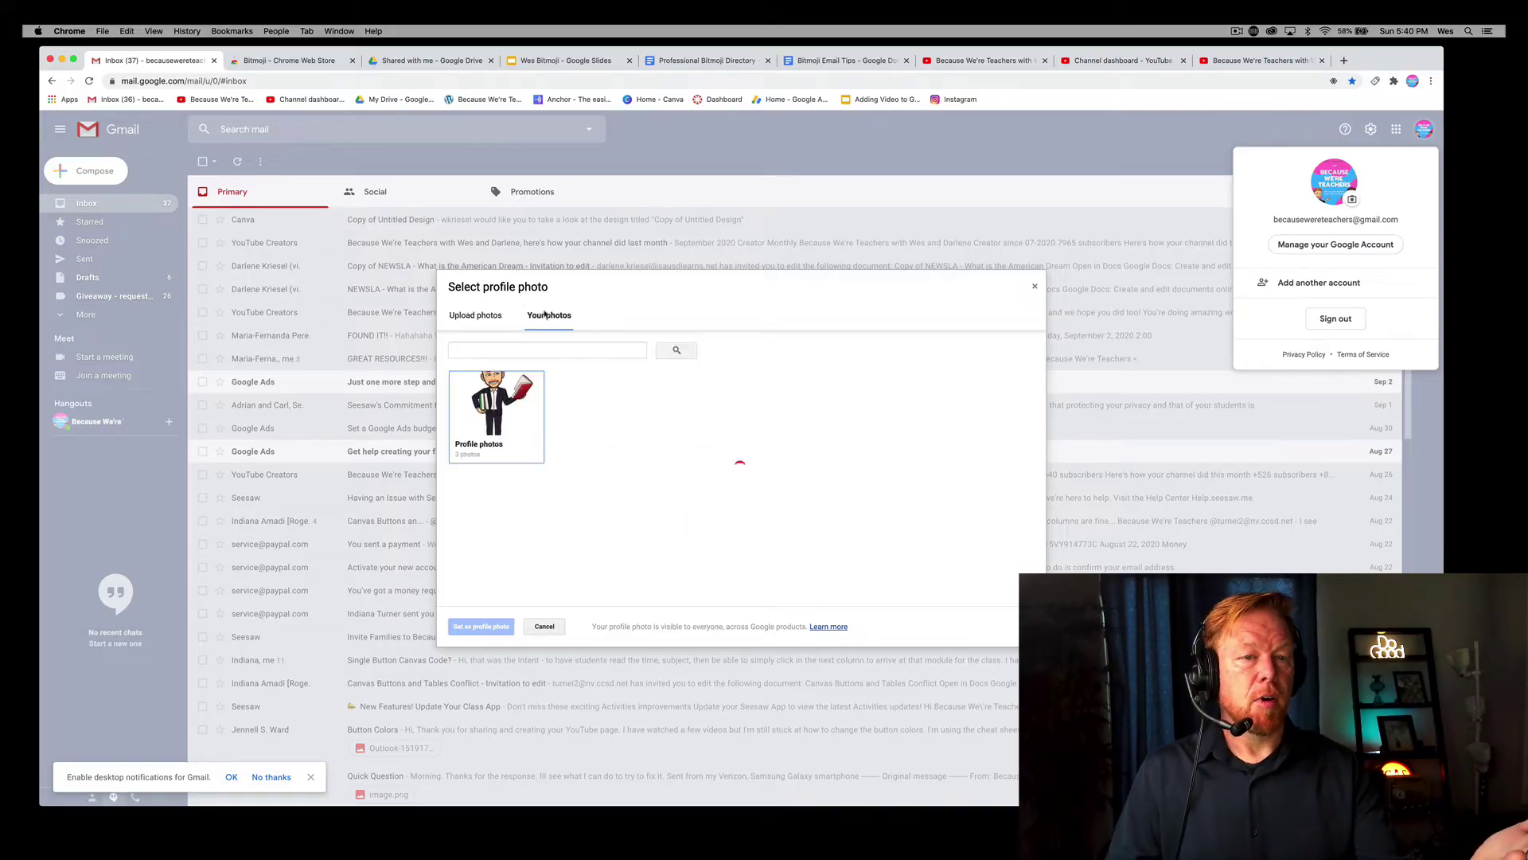
pyautogui.click(482, 414)
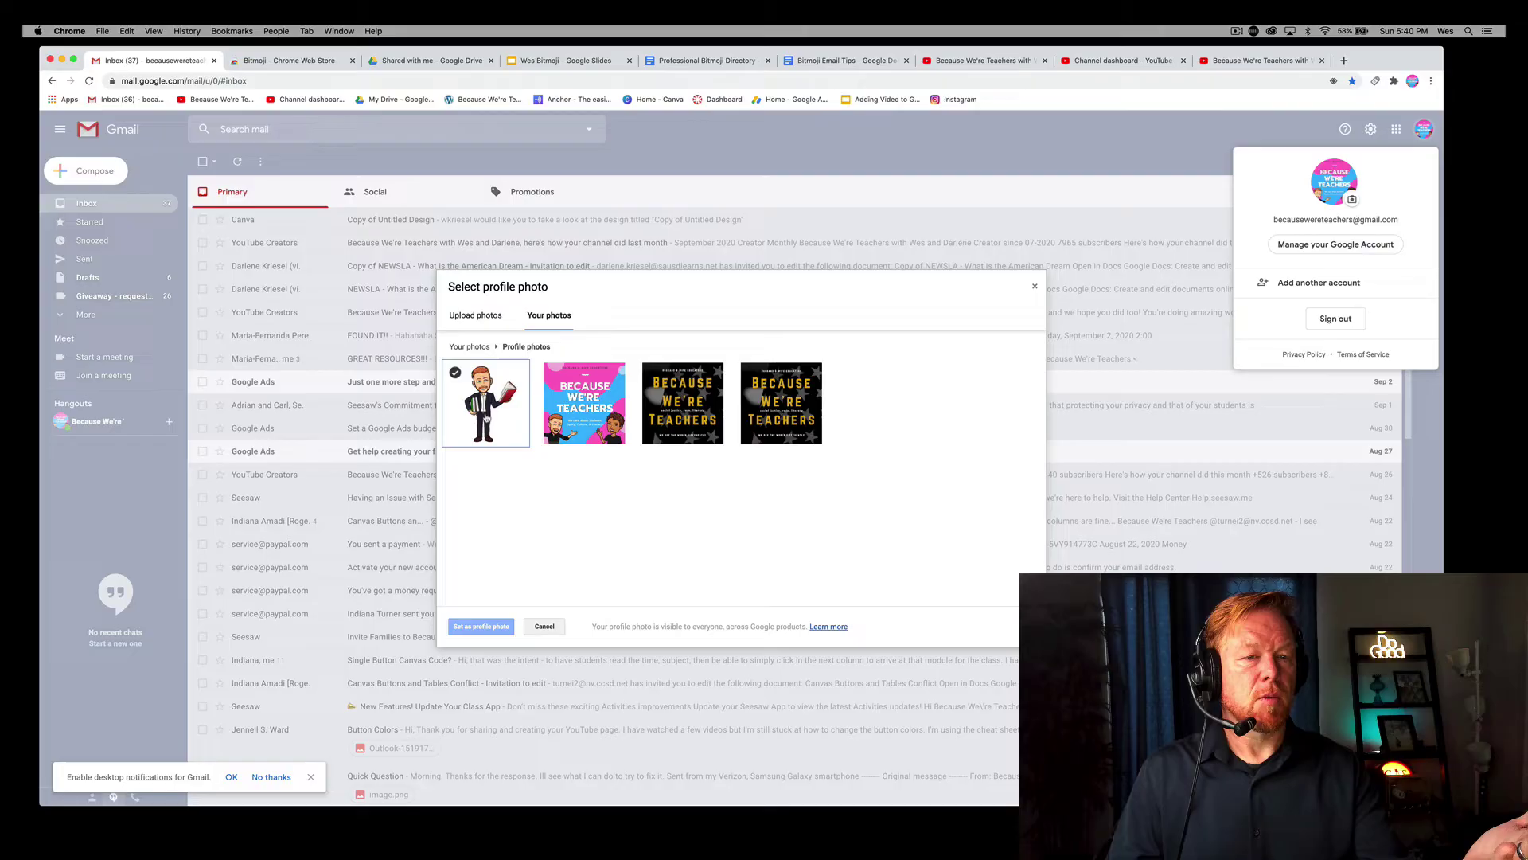
pyautogui.click(484, 420)
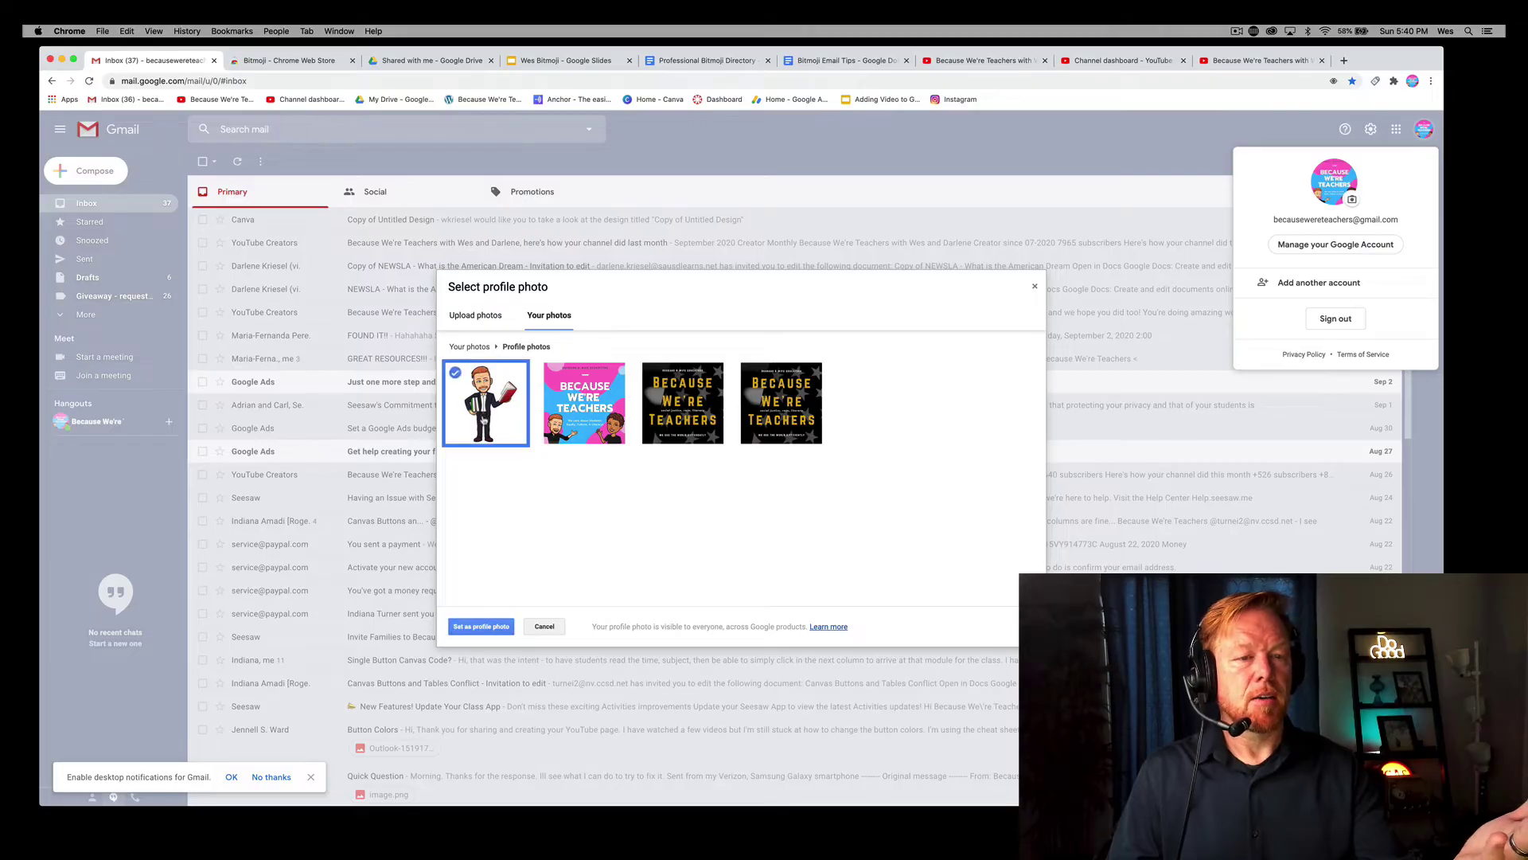
pyautogui.click(481, 627)
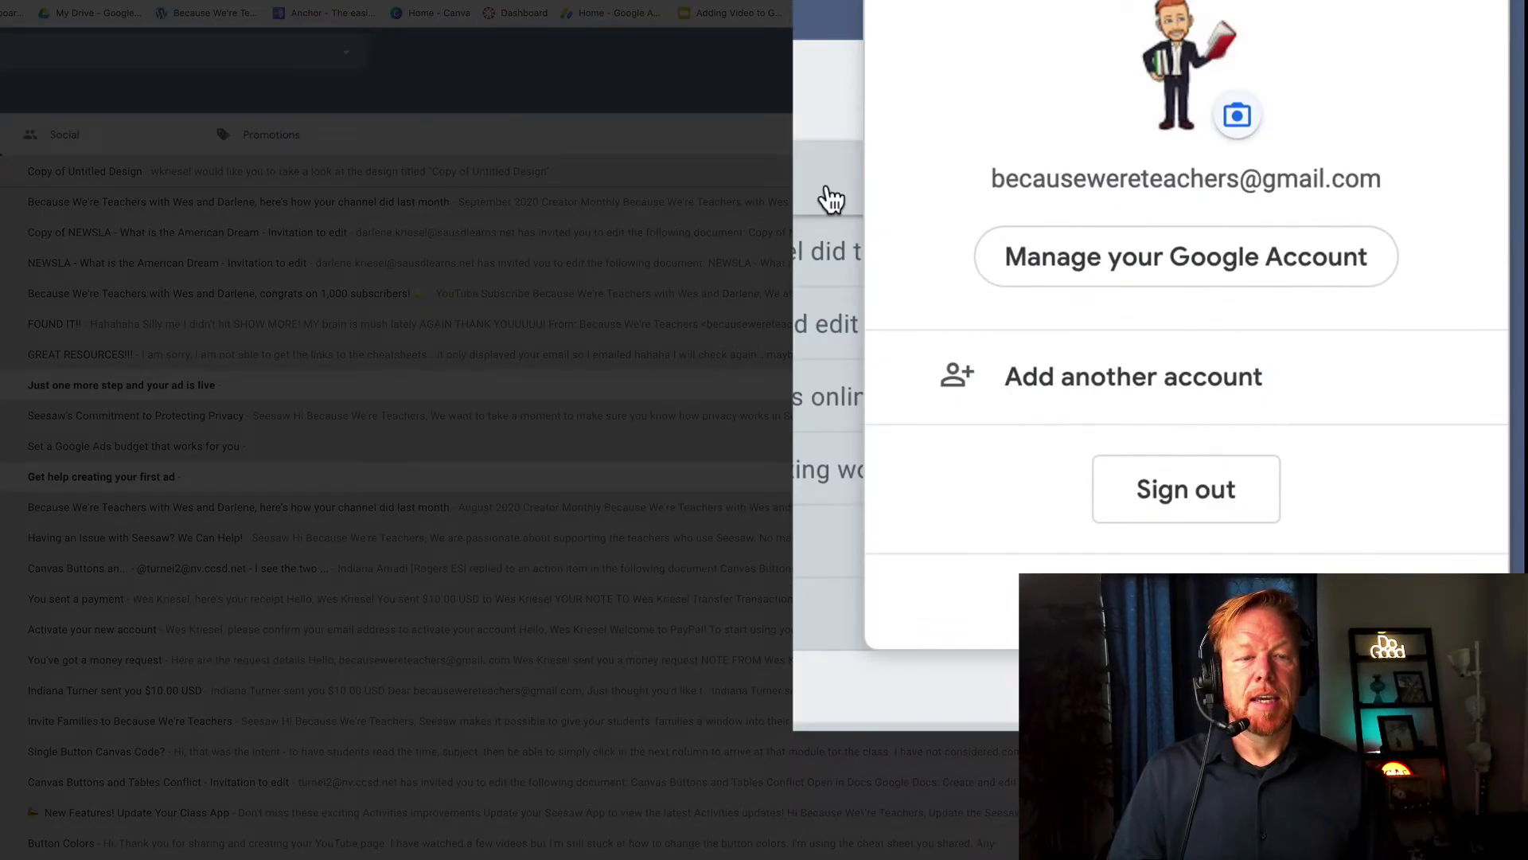
pyautogui.click(1471, 54)
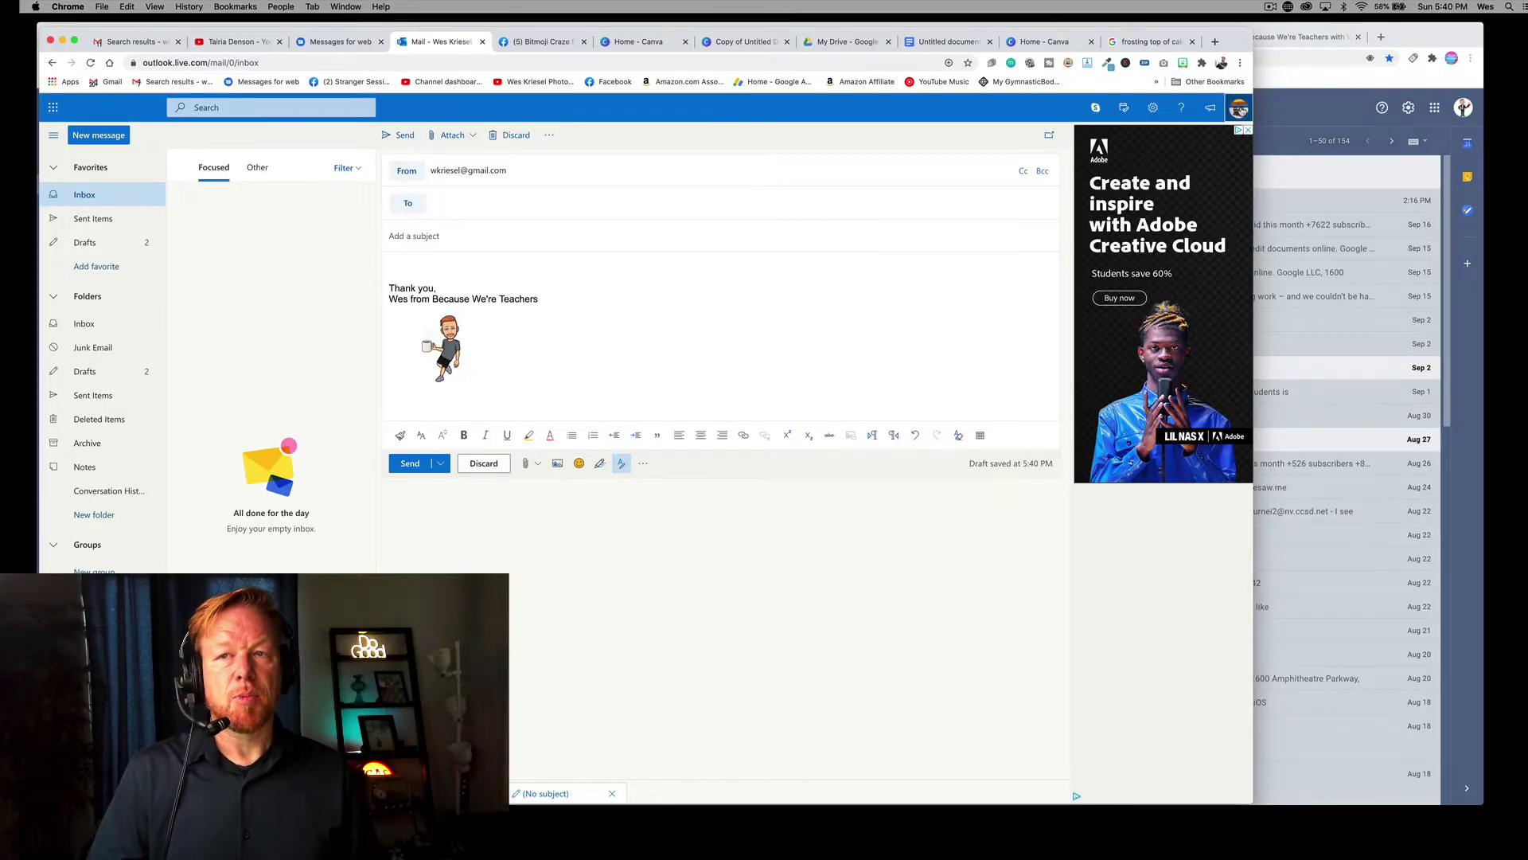
# Step: Upload Copy of Untitled Design.png as the Microsoft profile picture, cropped to the left character's face
pyautogui.click(1239, 109)
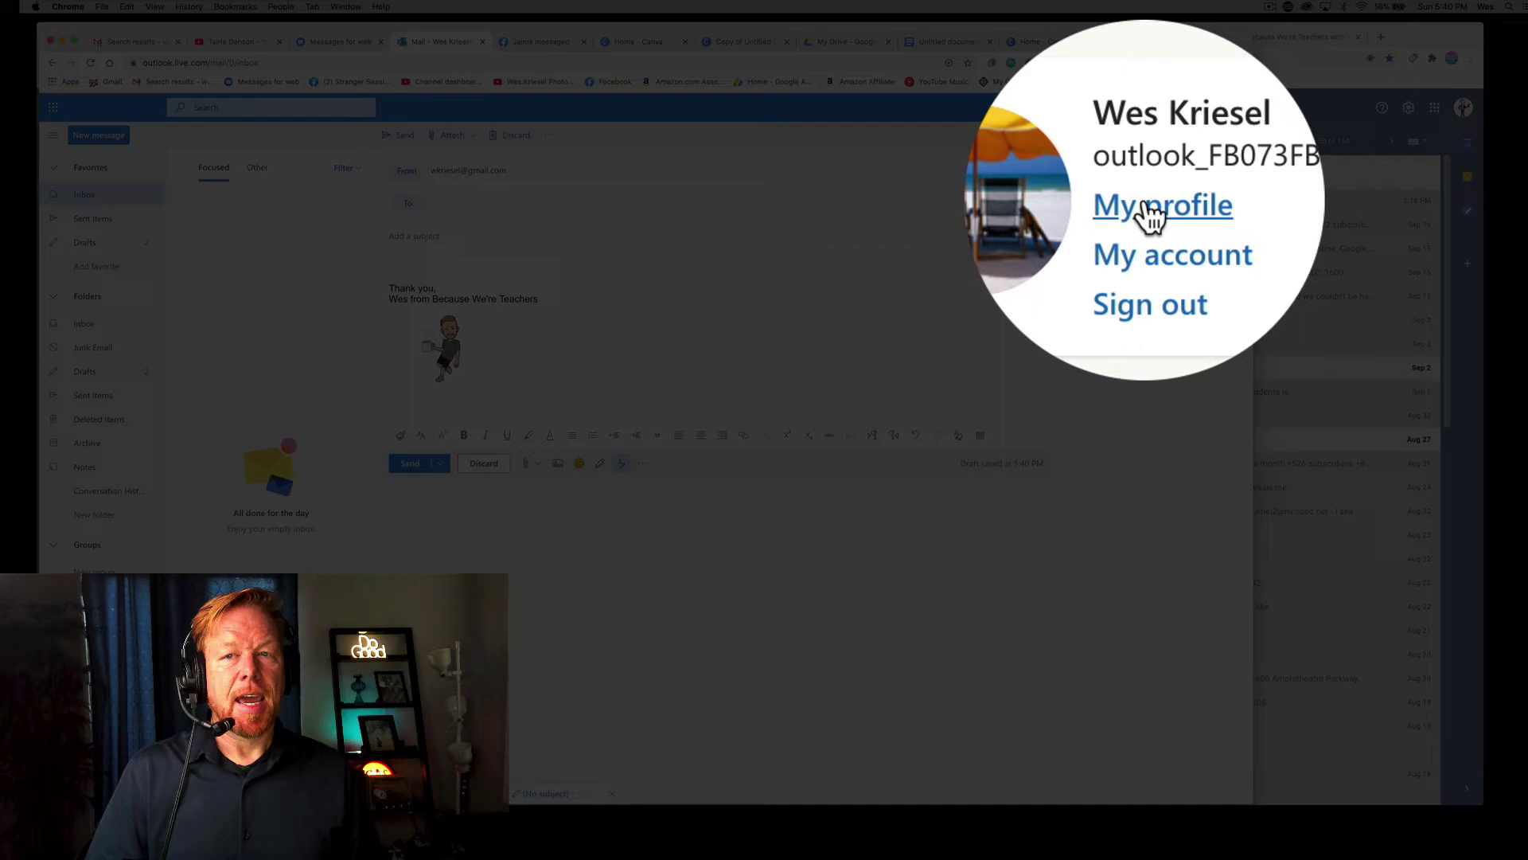
pyautogui.click(1147, 205)
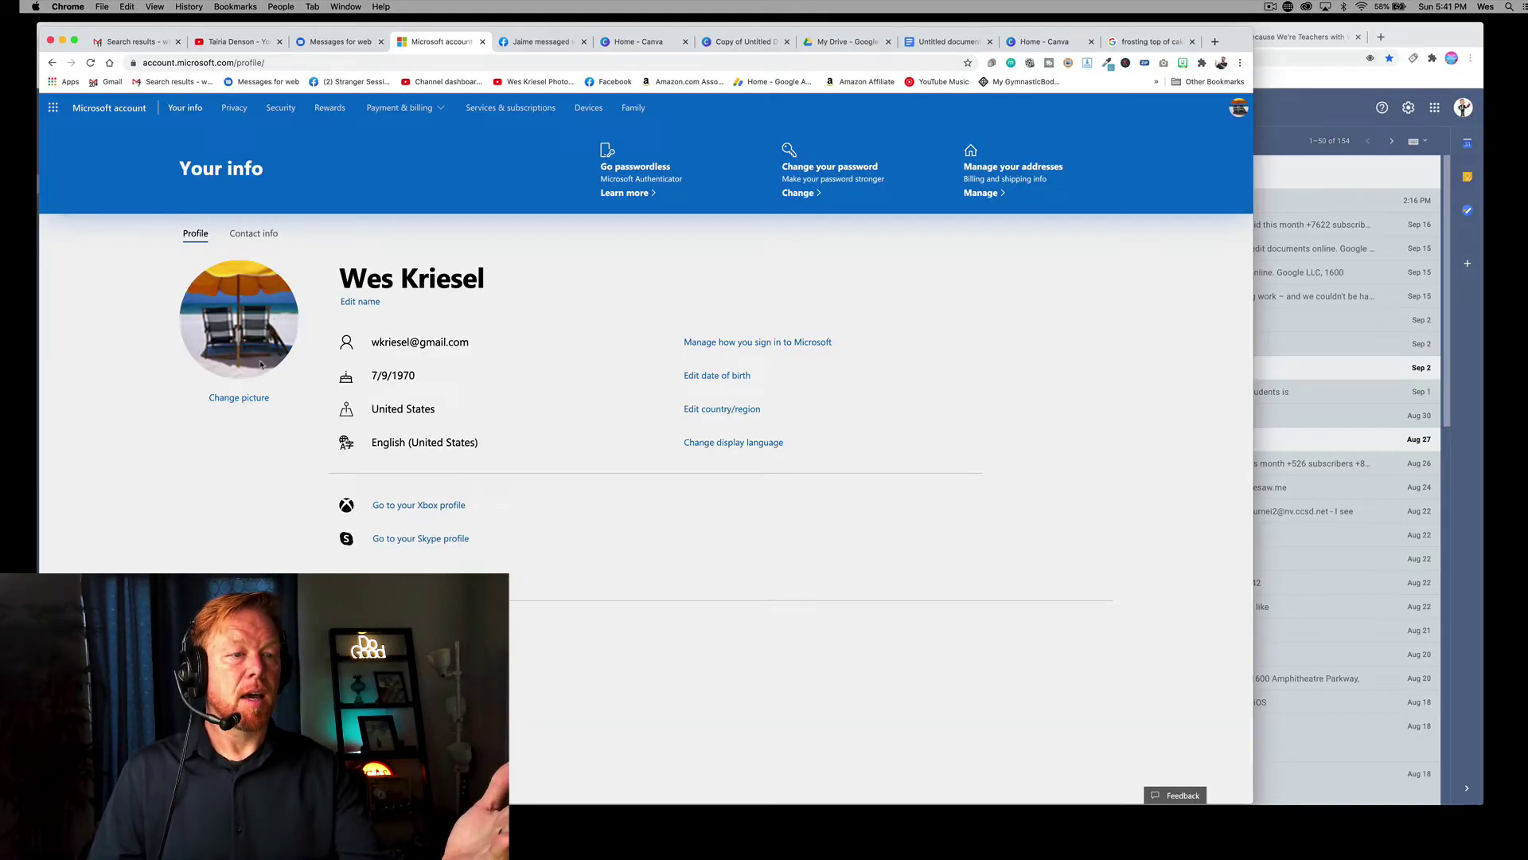
pyautogui.click(232, 398)
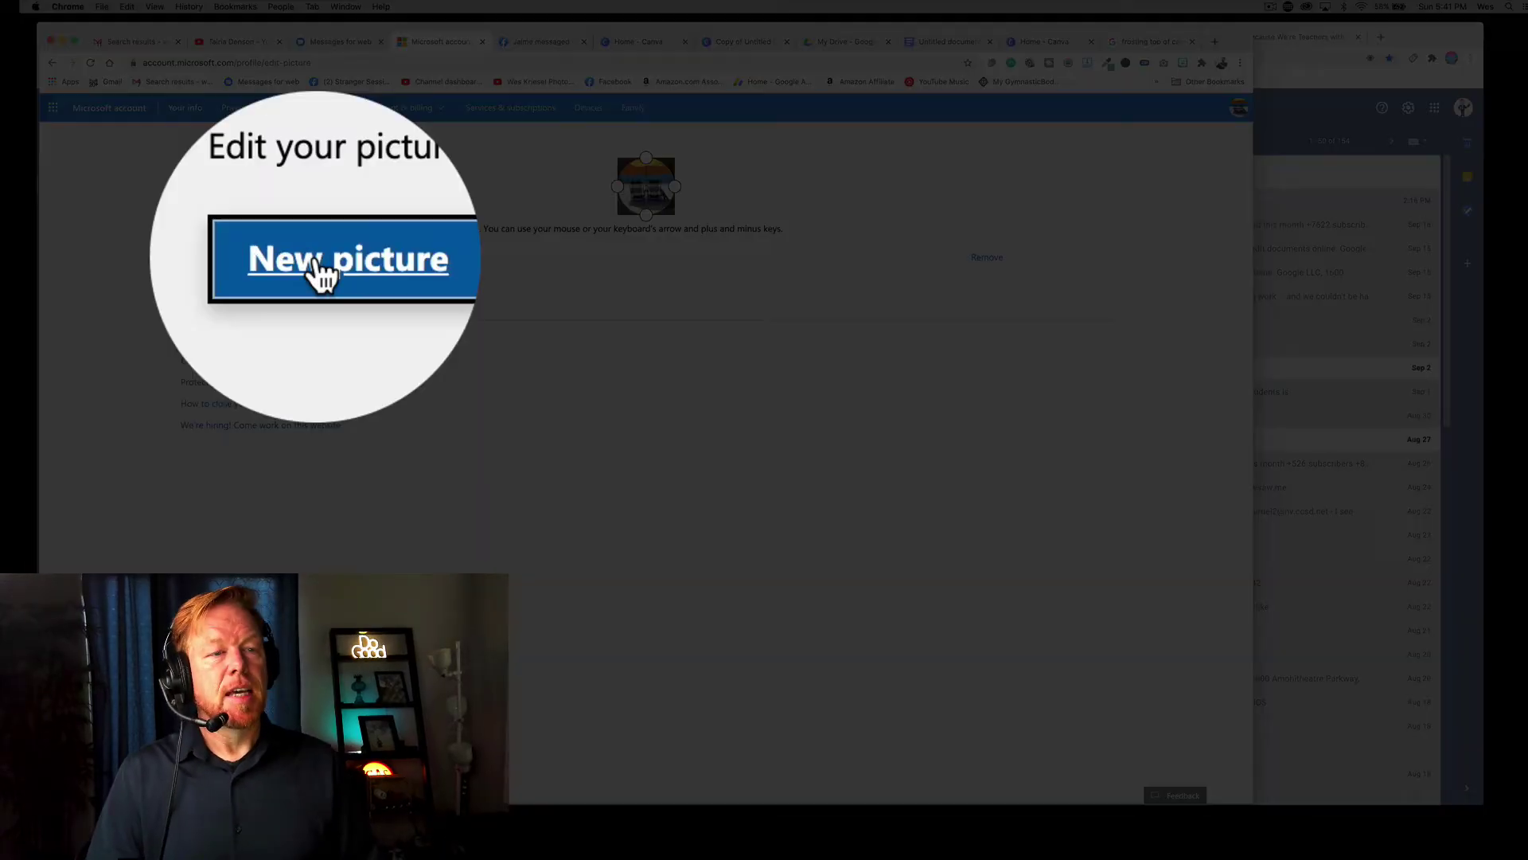
pyautogui.click(317, 257)
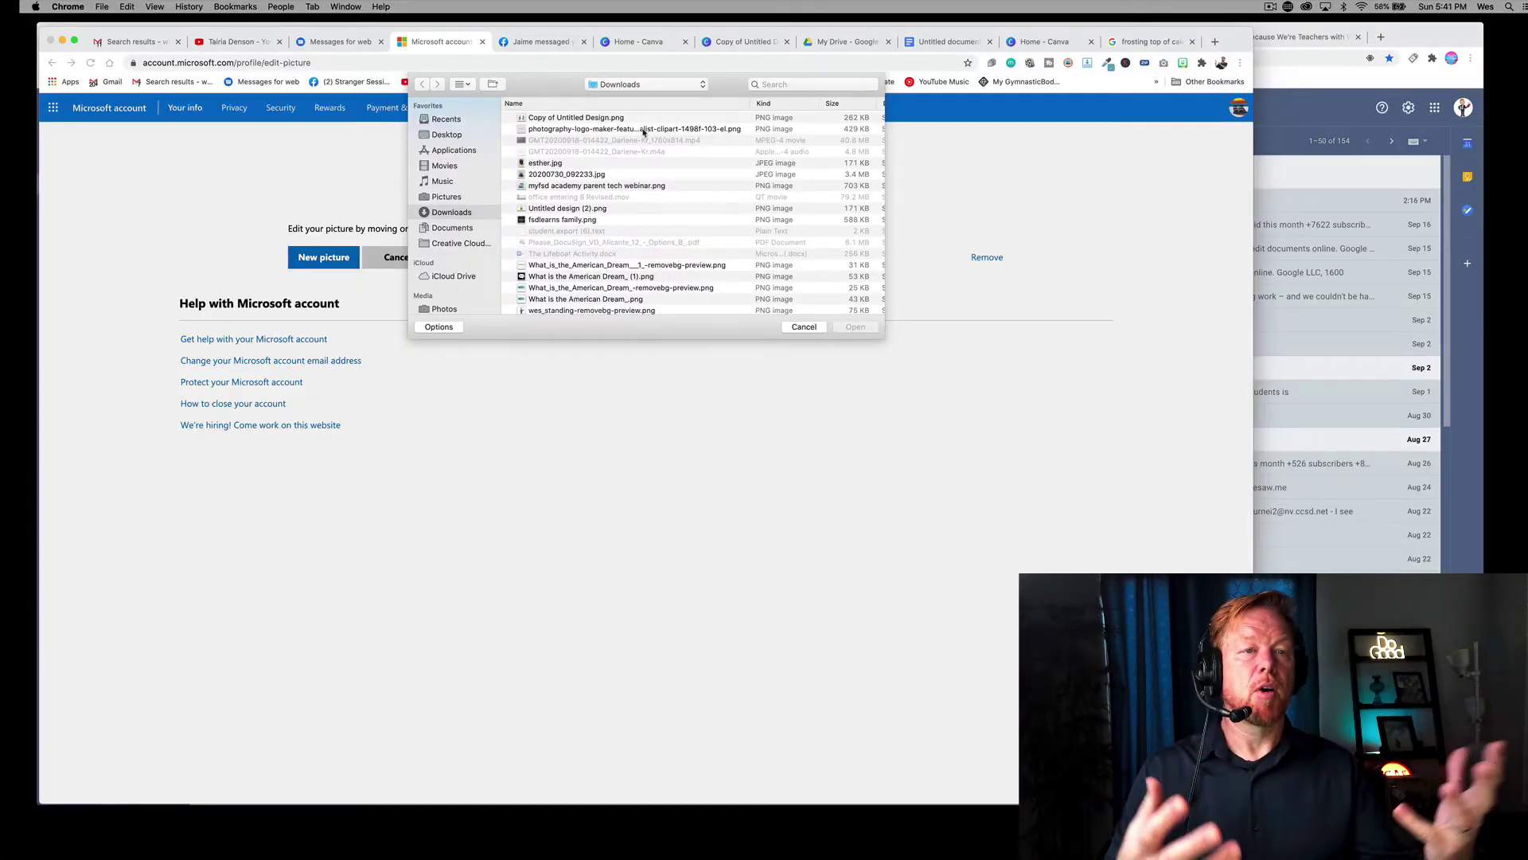
pyautogui.click(549, 119)
pyautogui.doubleClick(549, 119)
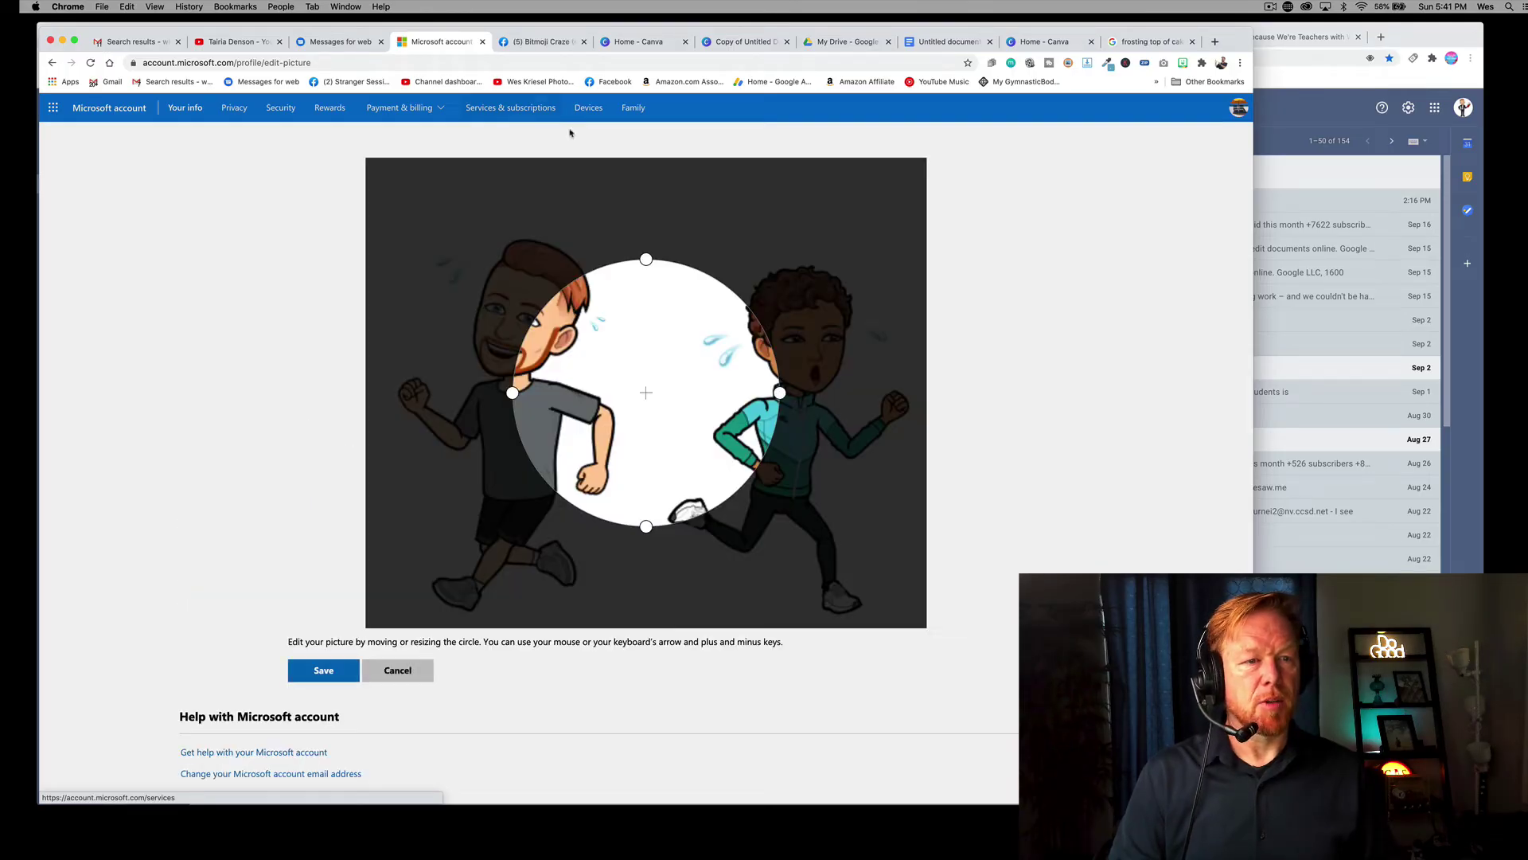
pyautogui.moveTo(653, 348); pyautogui.dragTo(530, 309)
pyautogui.click(321, 671)
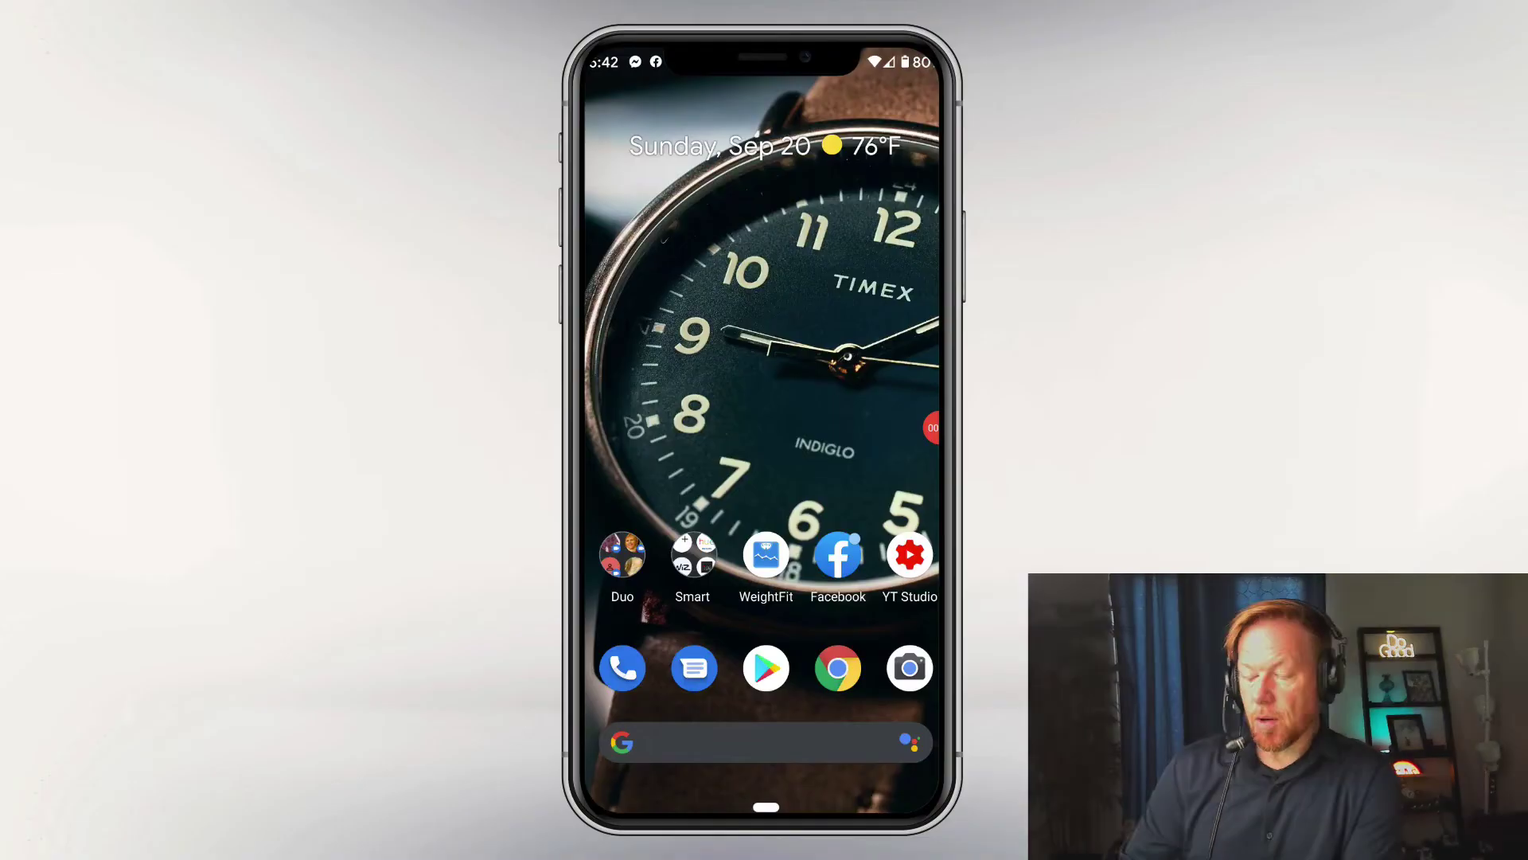
# Step: Launch Bitmoji from the app drawer and try the black jacket outfit on the avatar
pyautogui.moveTo(764, 716); pyautogui.dragTo(765, 319)
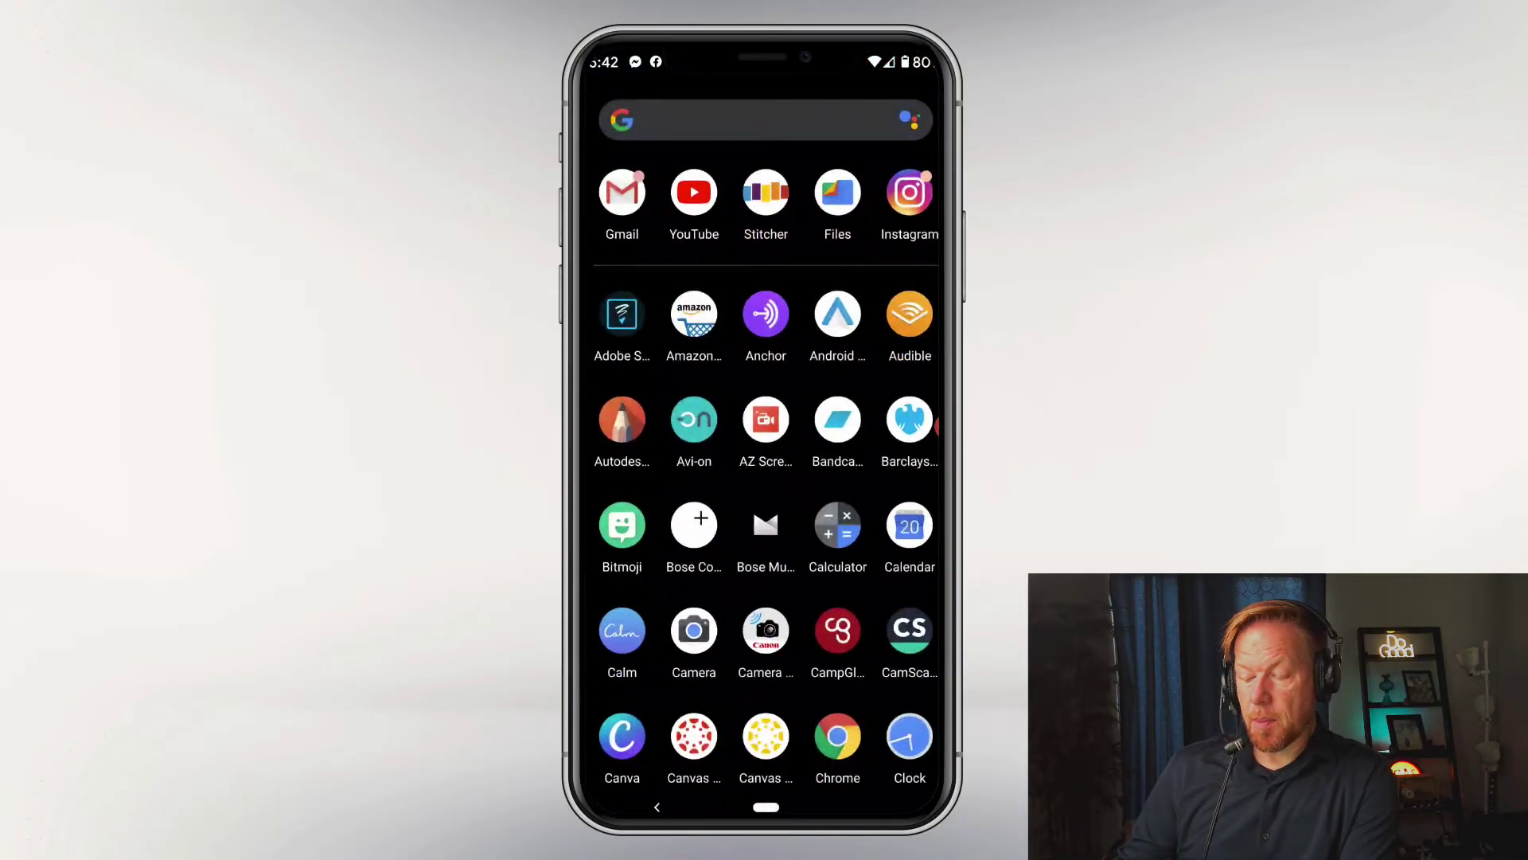
pyautogui.click(765, 199)
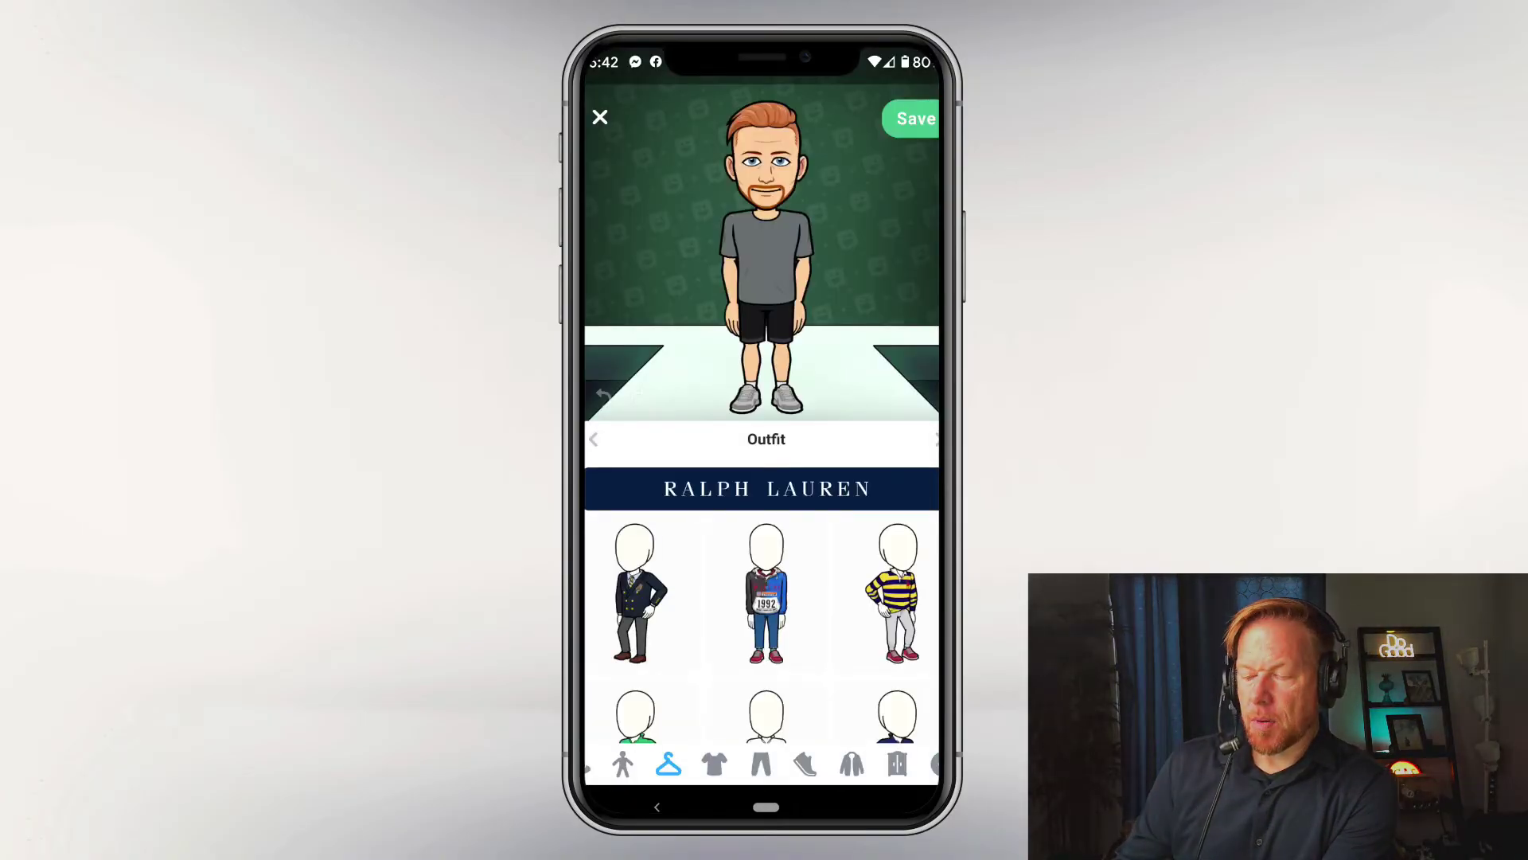
pyautogui.scroll(-6, 762, 601)
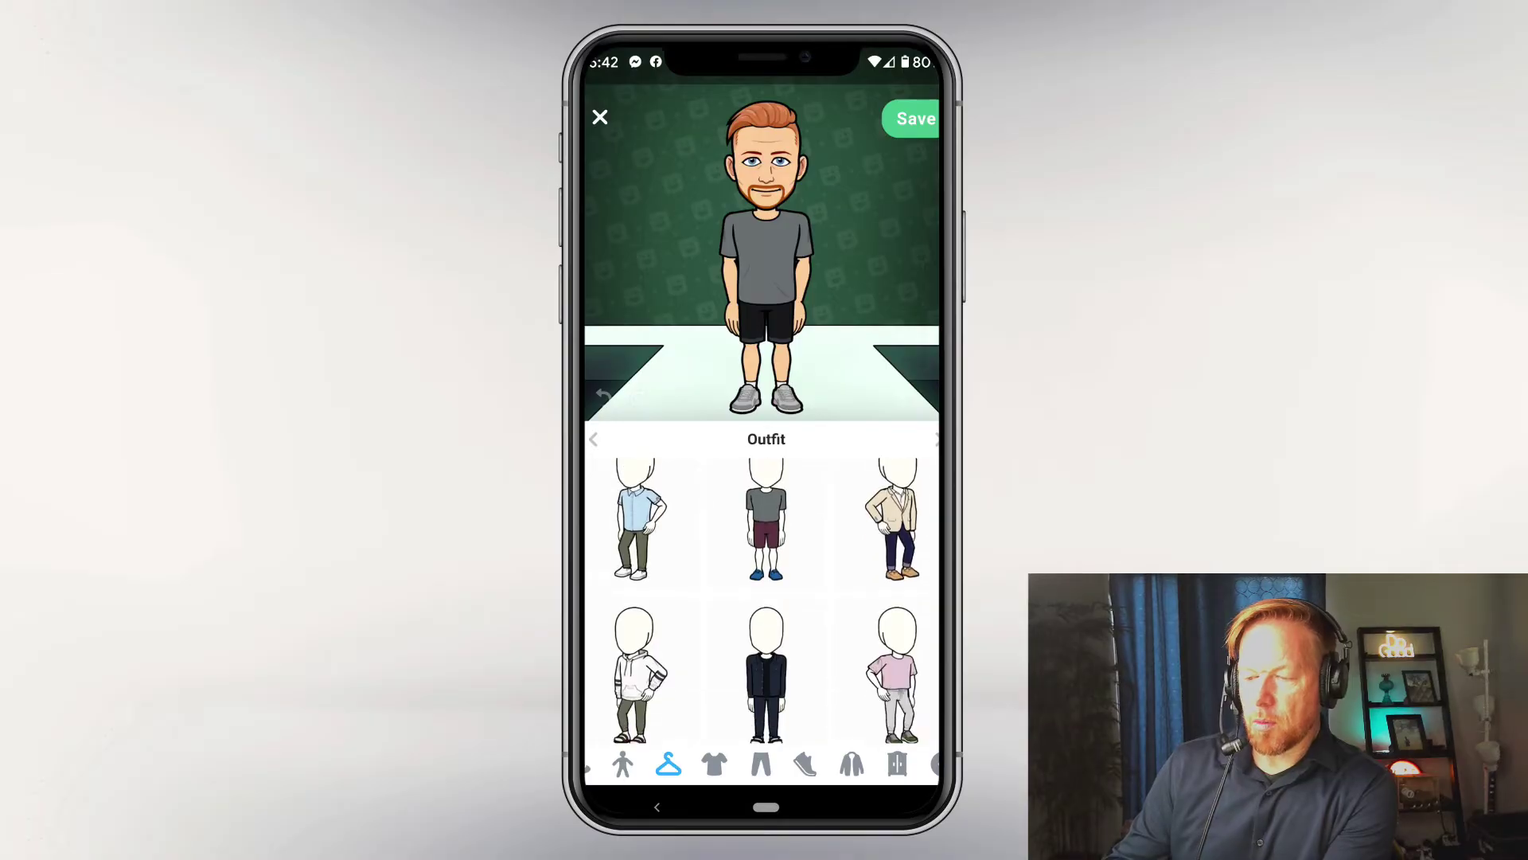
pyautogui.scroll(-8, 761, 601)
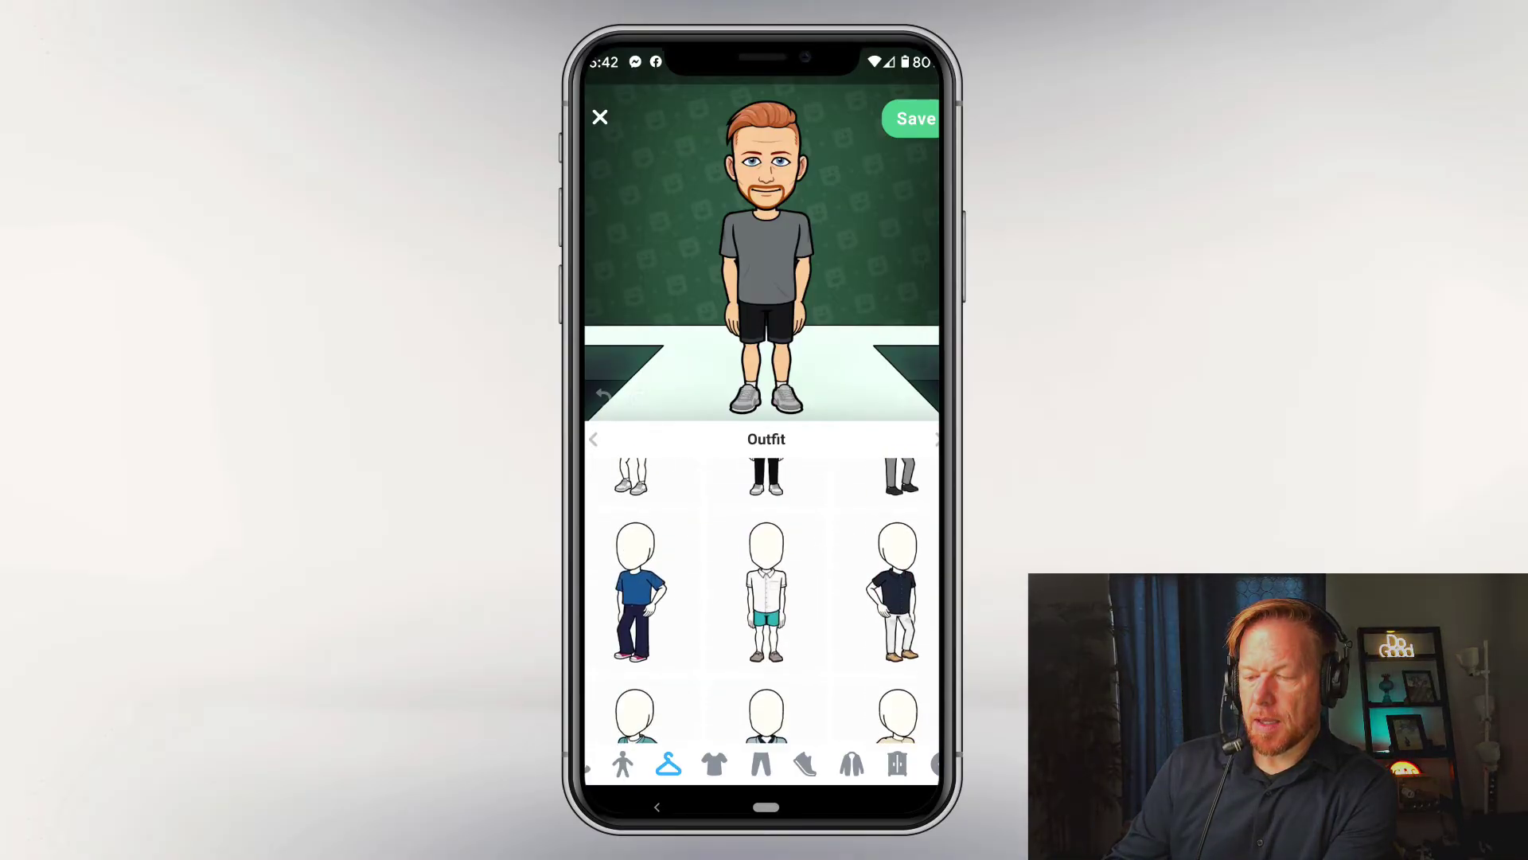
pyautogui.scroll(-8, 767, 601)
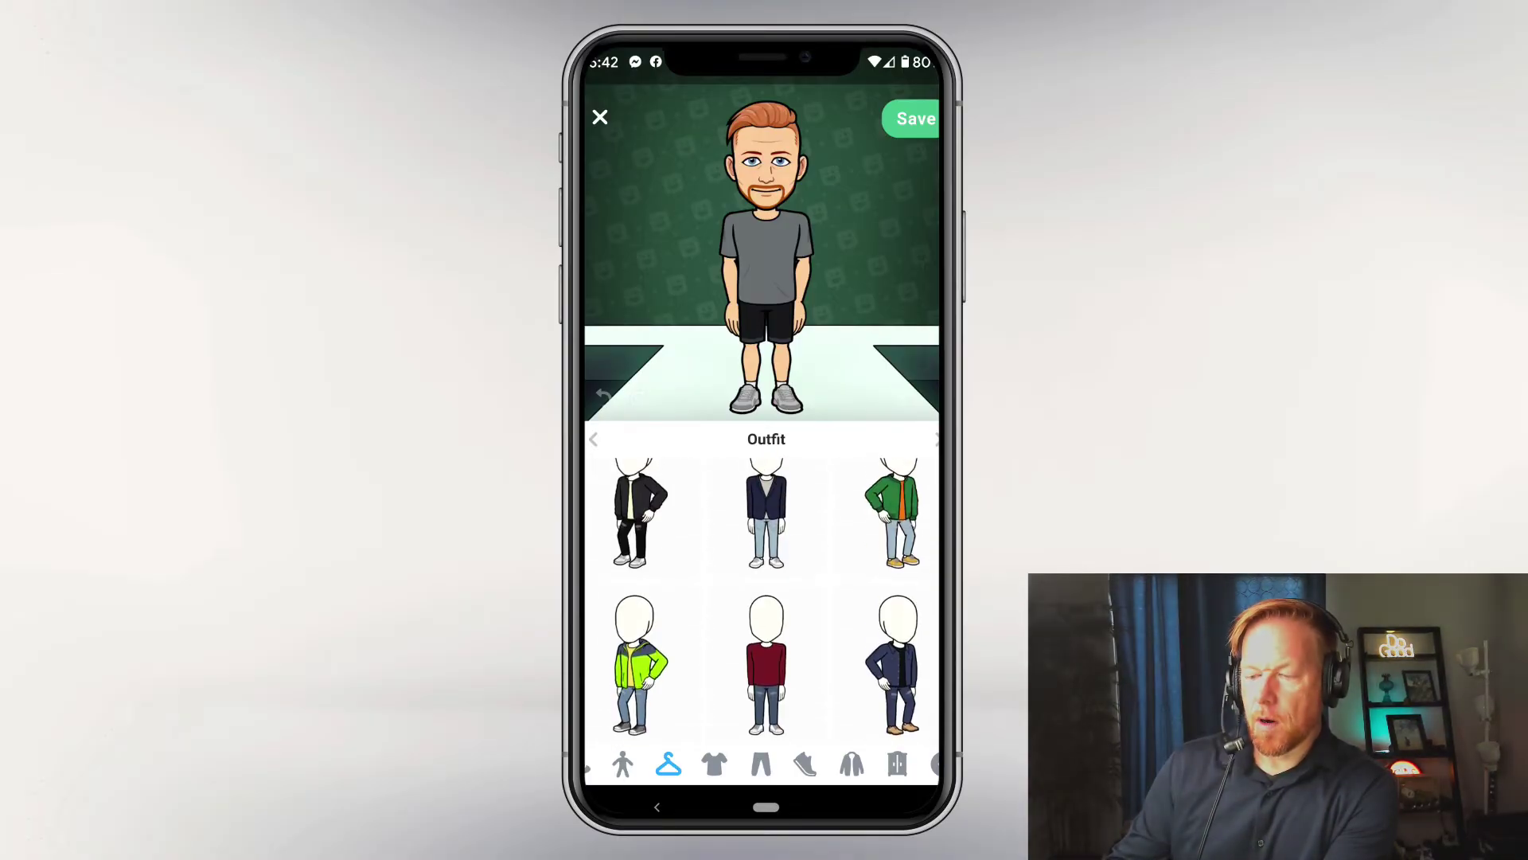
pyautogui.click(641, 516)
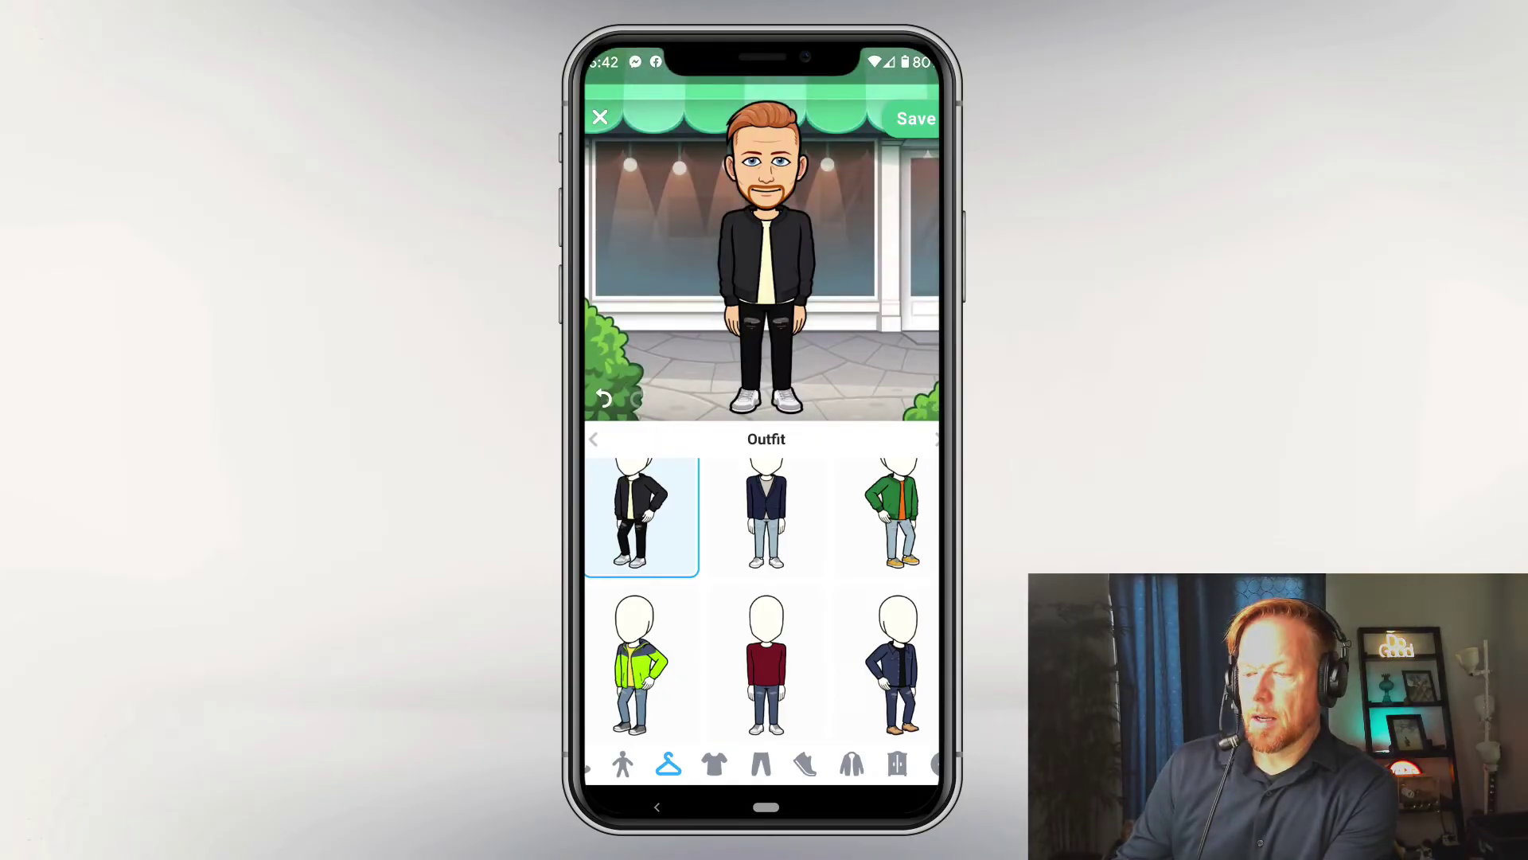
# Step: Try the navy jacket outfit, then settle on the dark grey jacket outfit
pyautogui.scroll(-3, 761, 601)
pyautogui.click(888, 530)
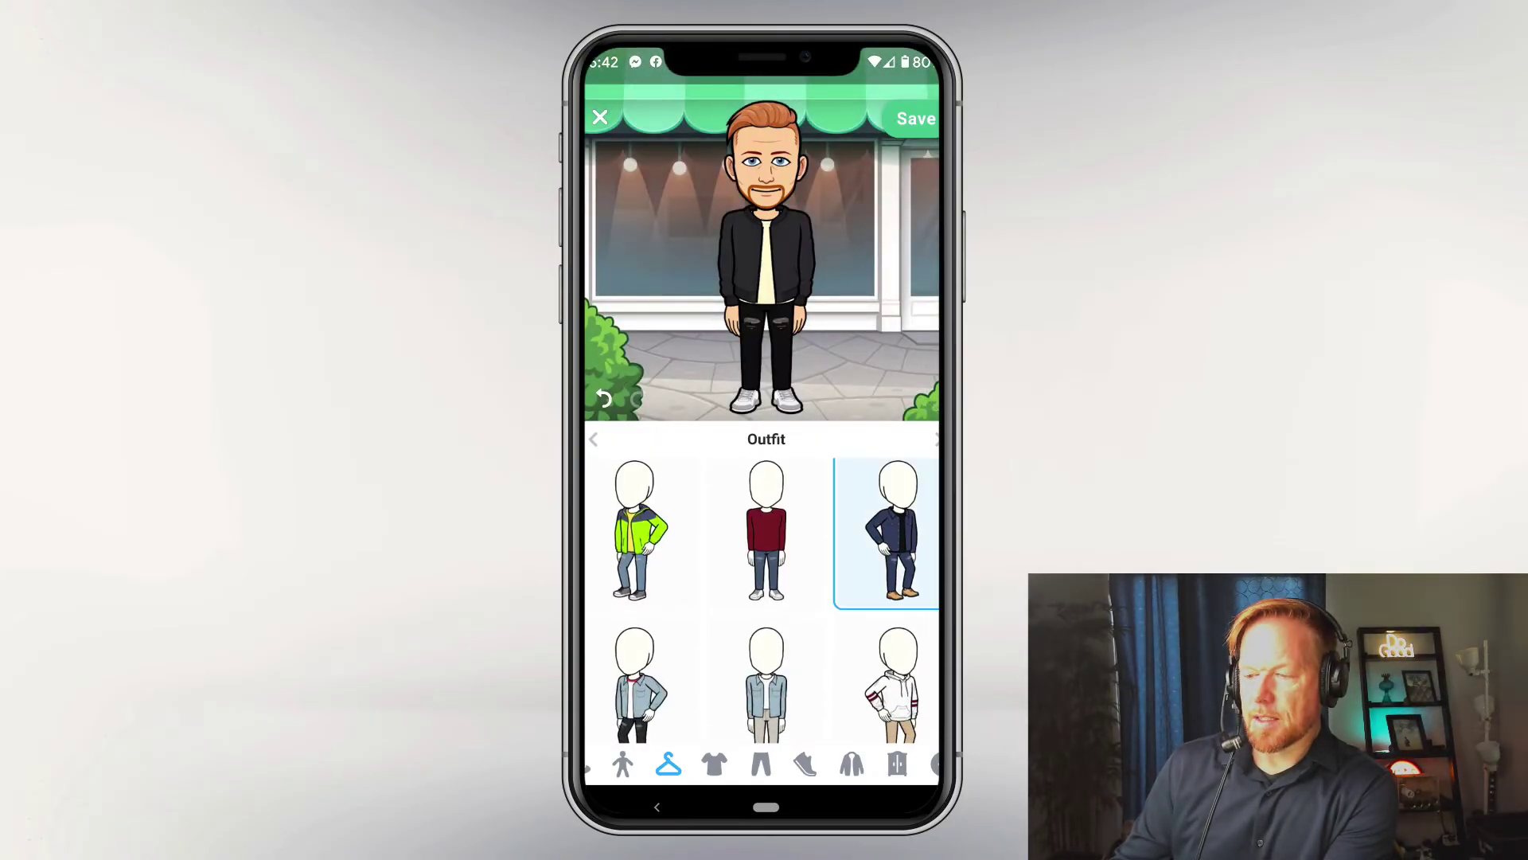
pyautogui.scroll(-2, 767, 600)
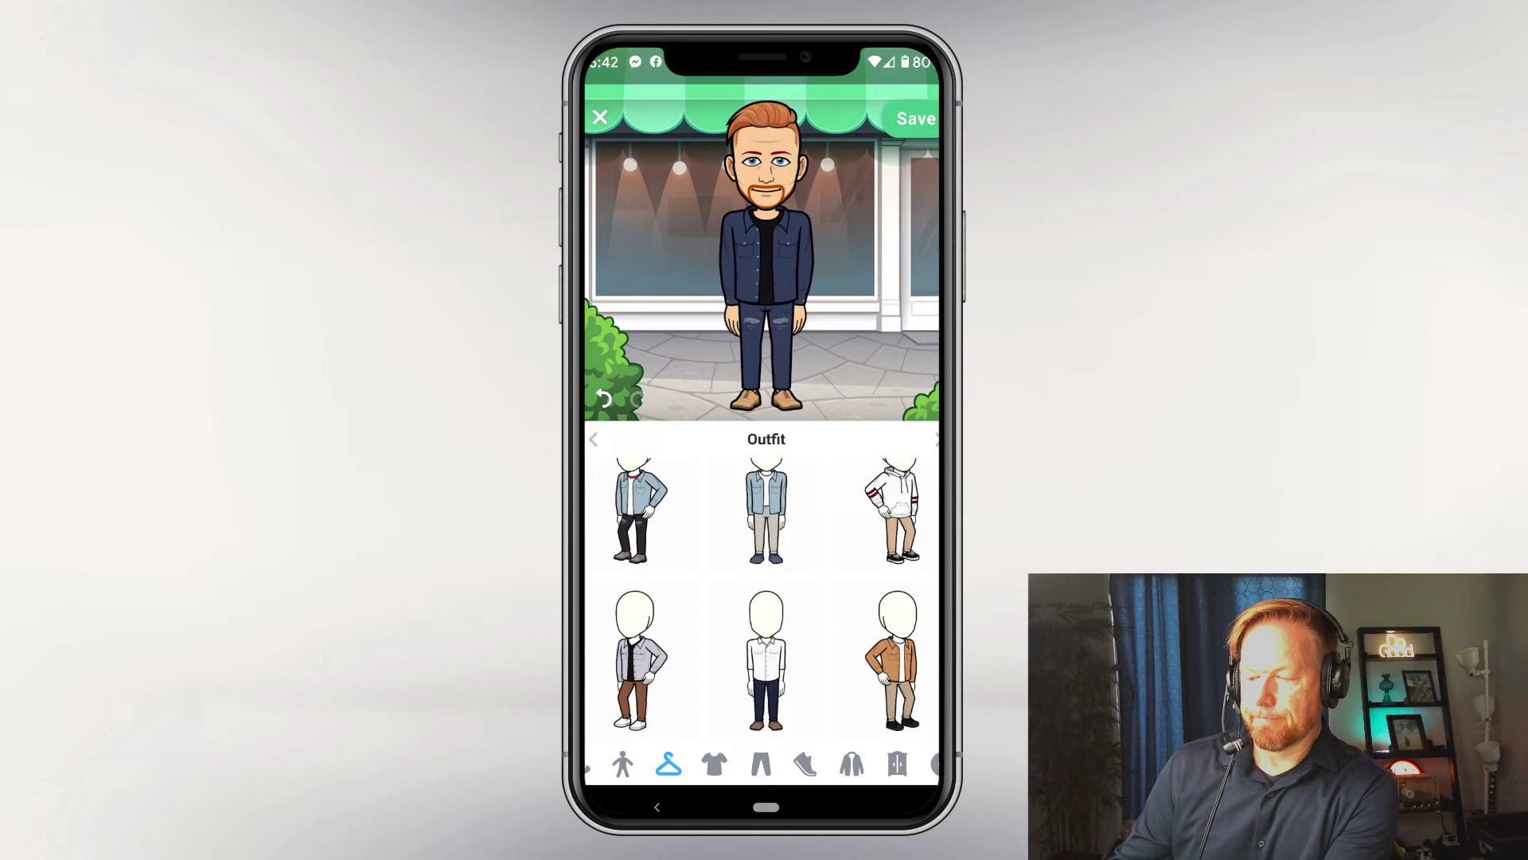
pyautogui.scroll(-3, 767, 600)
pyautogui.scroll(-2, 768, 600)
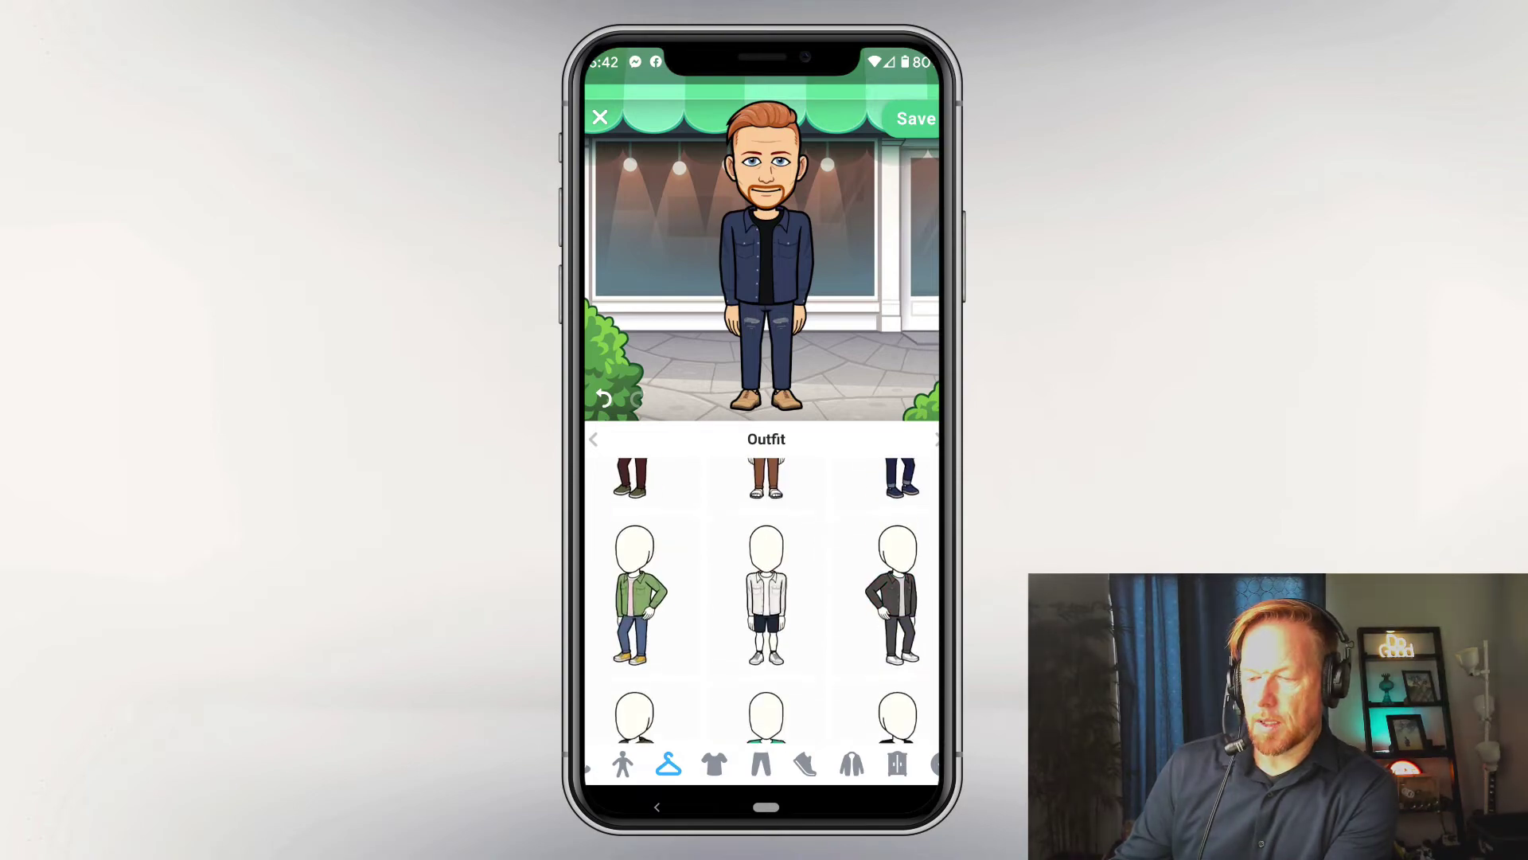
pyautogui.scroll(-1, 767, 600)
pyautogui.click(888, 509)
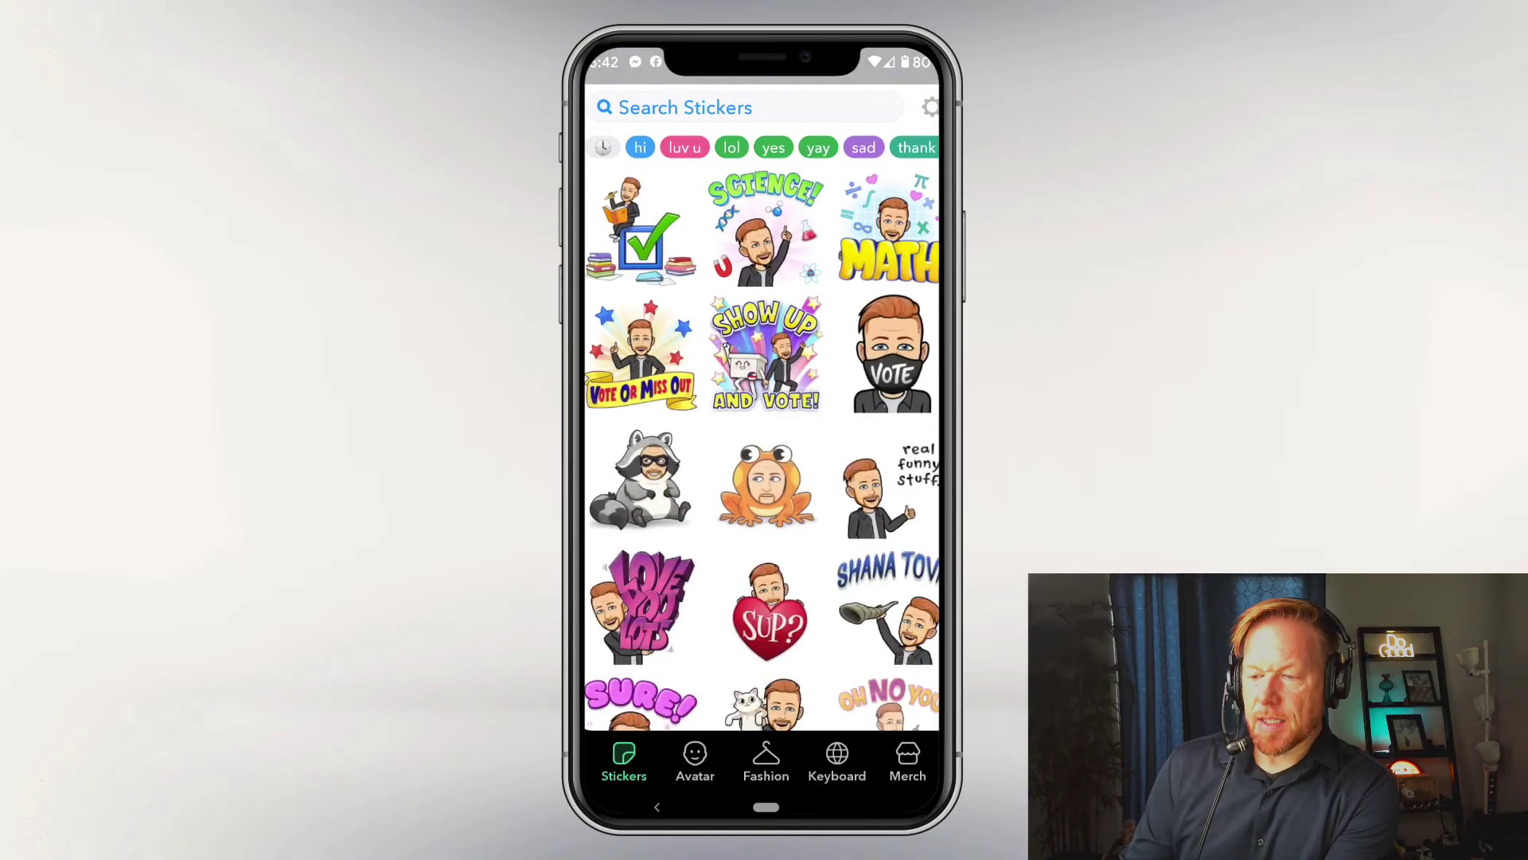
# Step: Search Bitmoji stickers for 'hi' and open sharing options for the 'Hi.' sticker
pyautogui.click(685, 108)
pyautogui.write('hi')
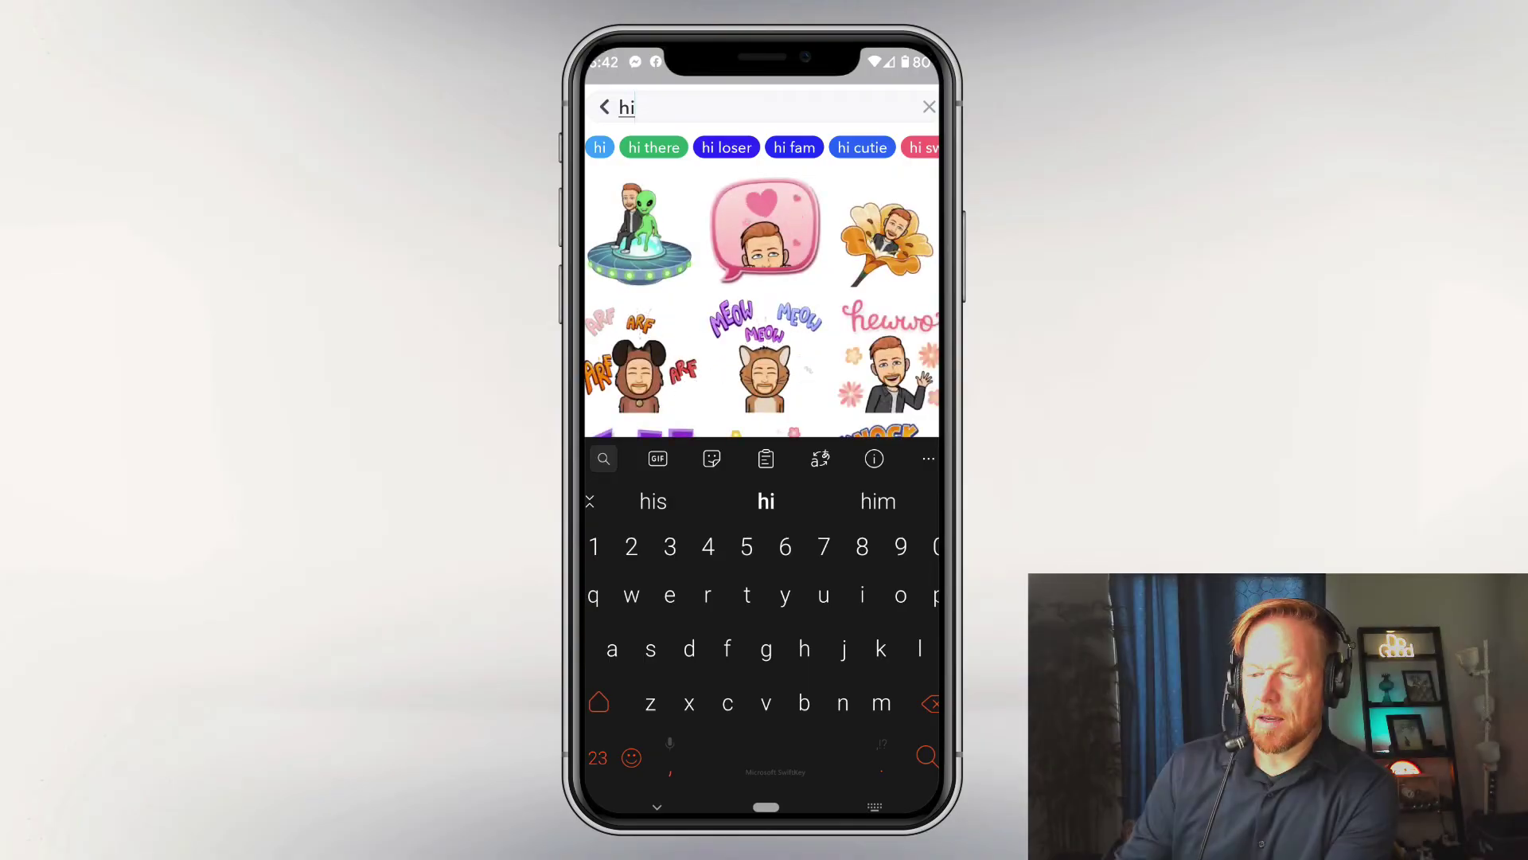
pyautogui.scroll(-5, 762, 358)
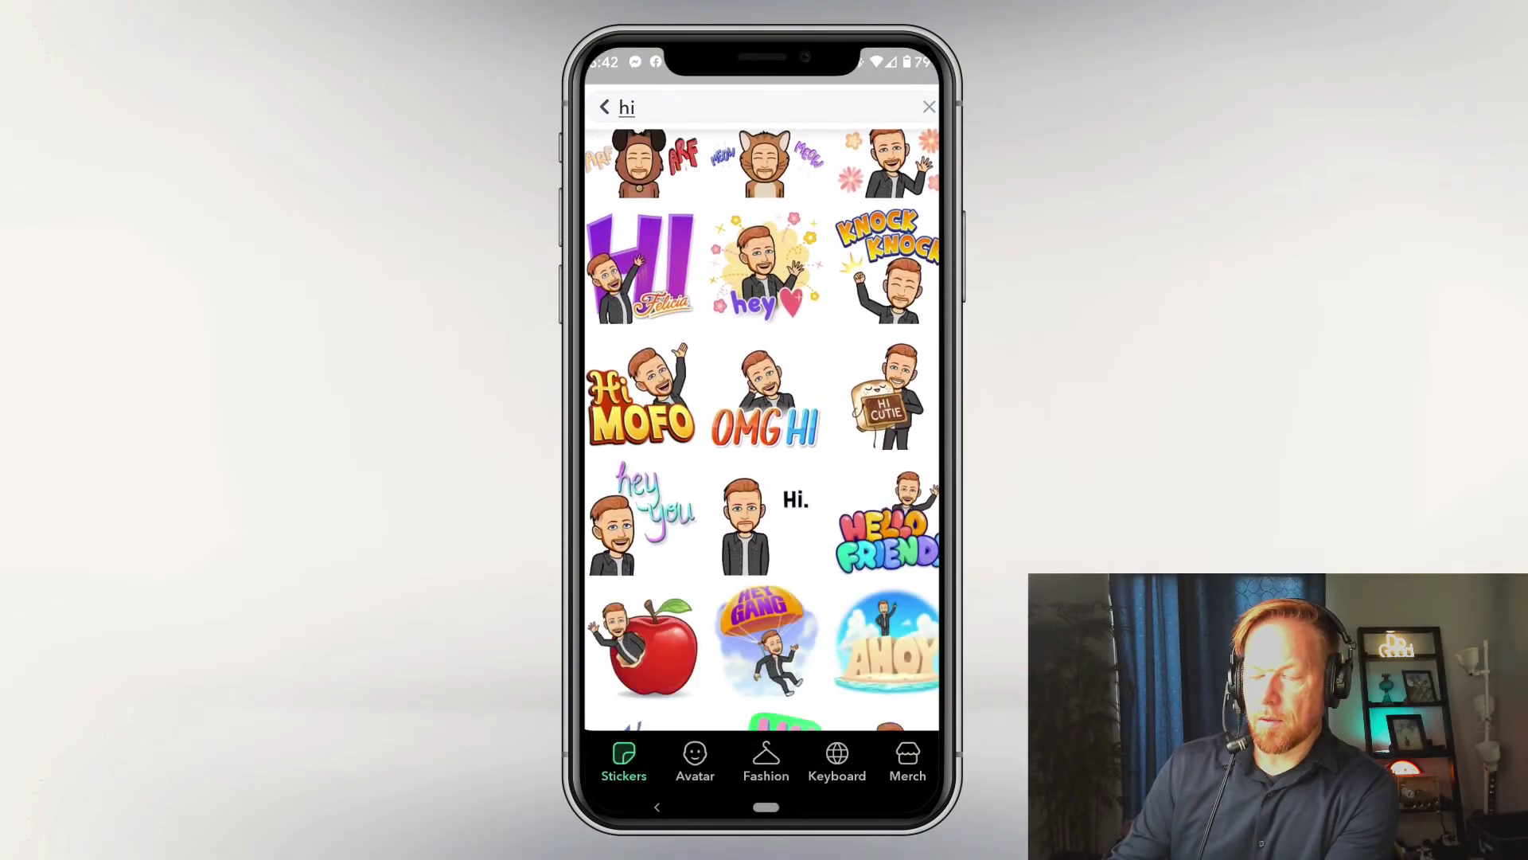
pyautogui.click(756, 521)
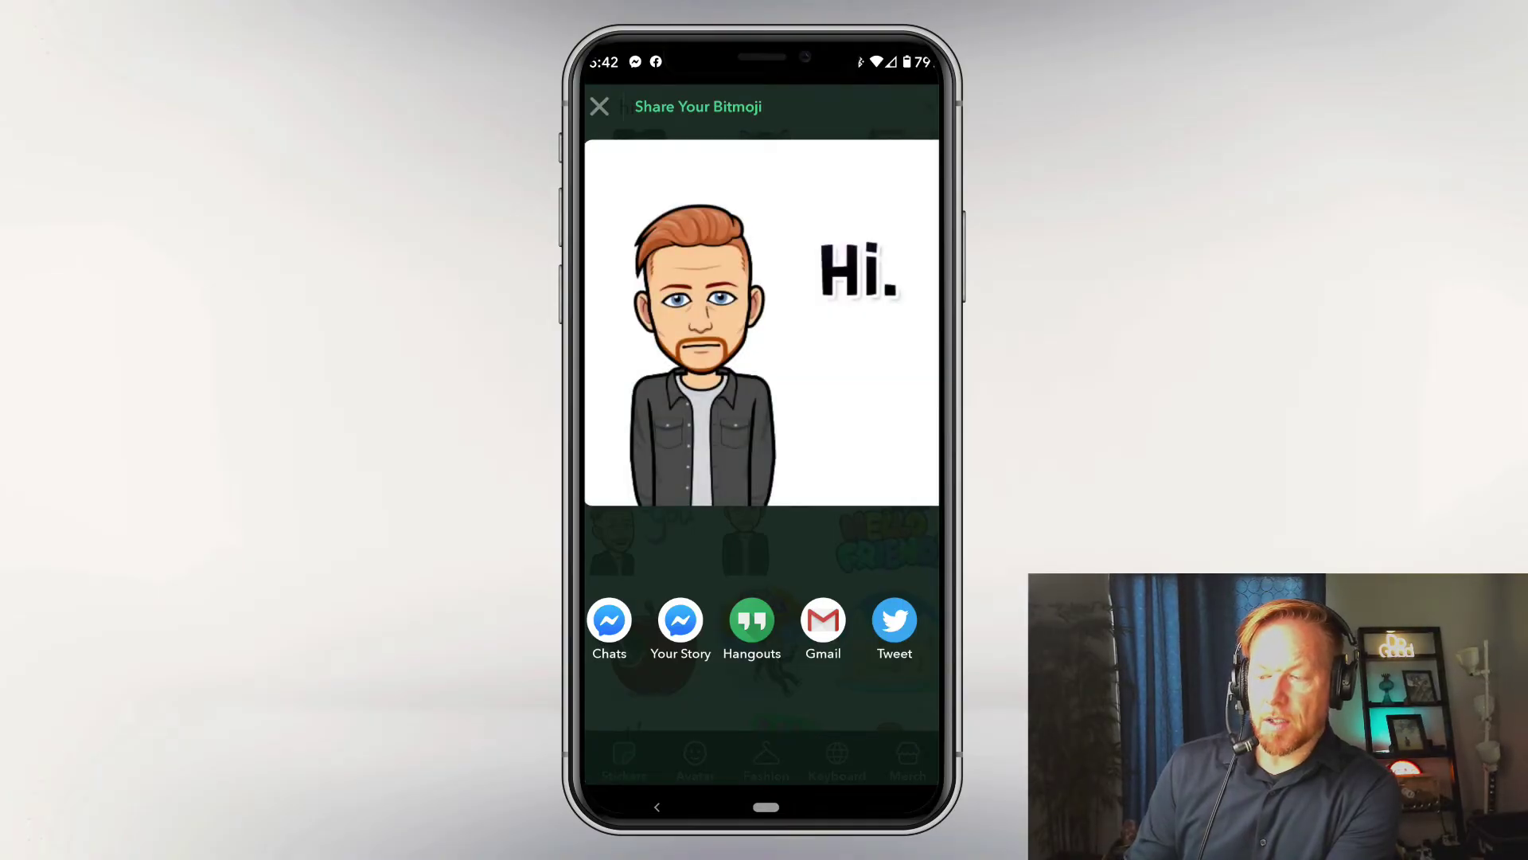
# Step: Share the 'Hi.' sticker through Gmail and begin typing the recipient 'Be'
pyautogui.hscroll(10, 762, 628)
pyautogui.hscroll(12, 762, 628)
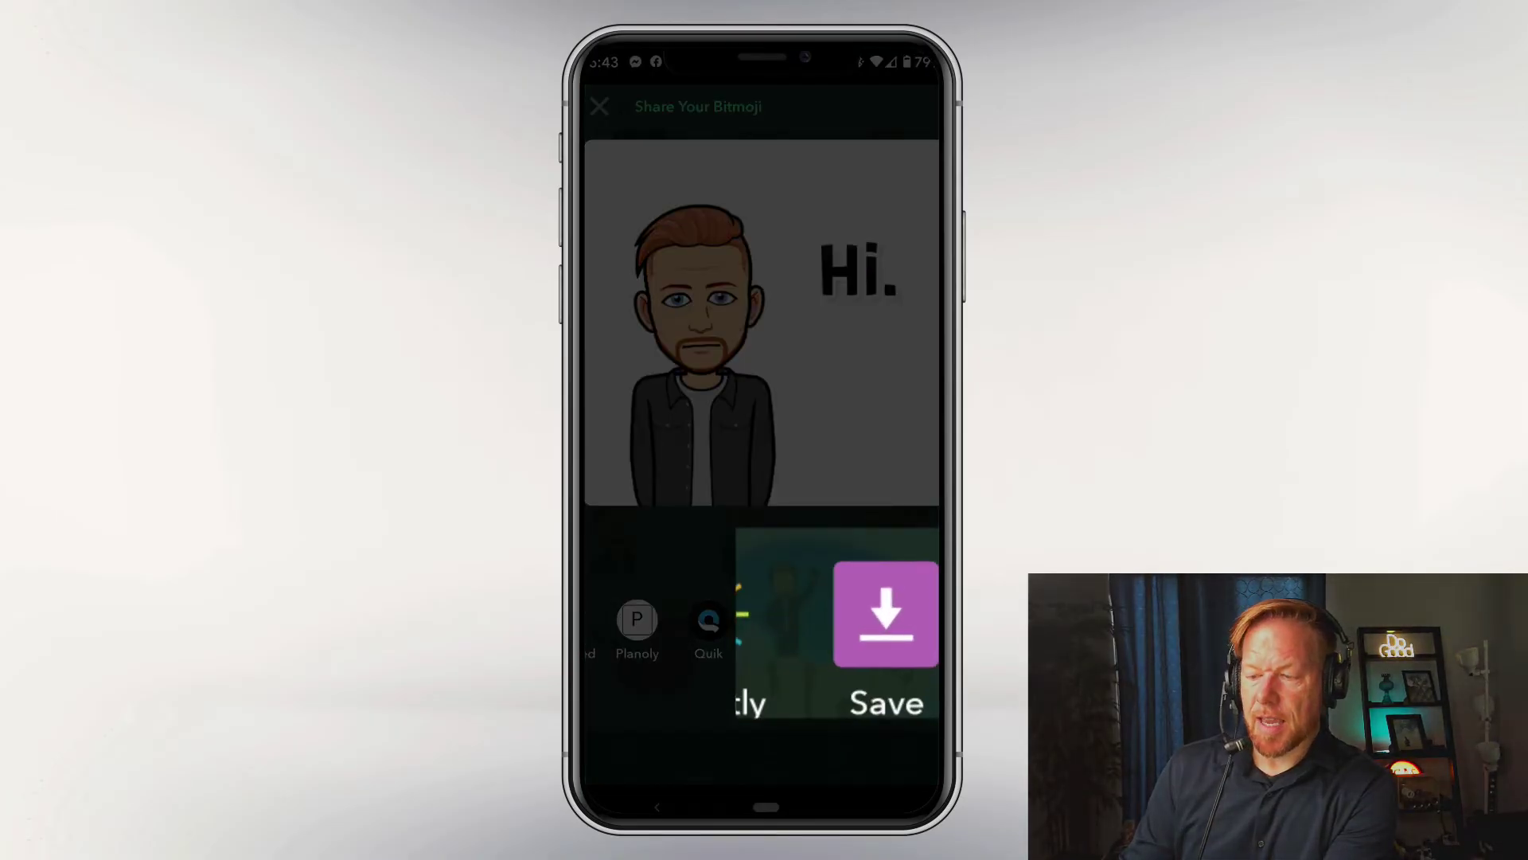
pyautogui.hscroll(-10, 761, 629)
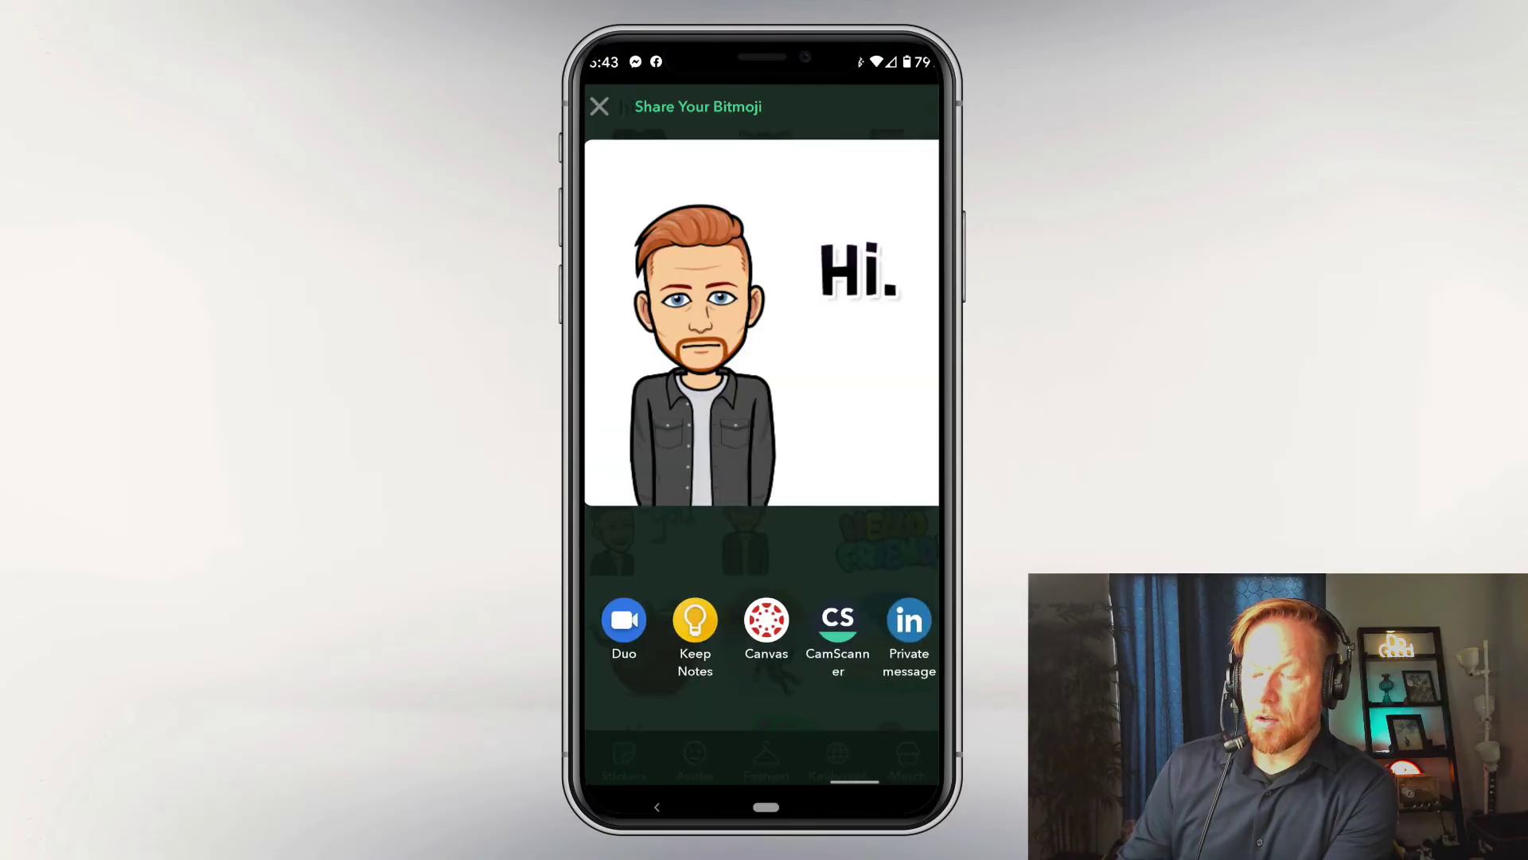
pyautogui.hscroll(-10, 761, 629)
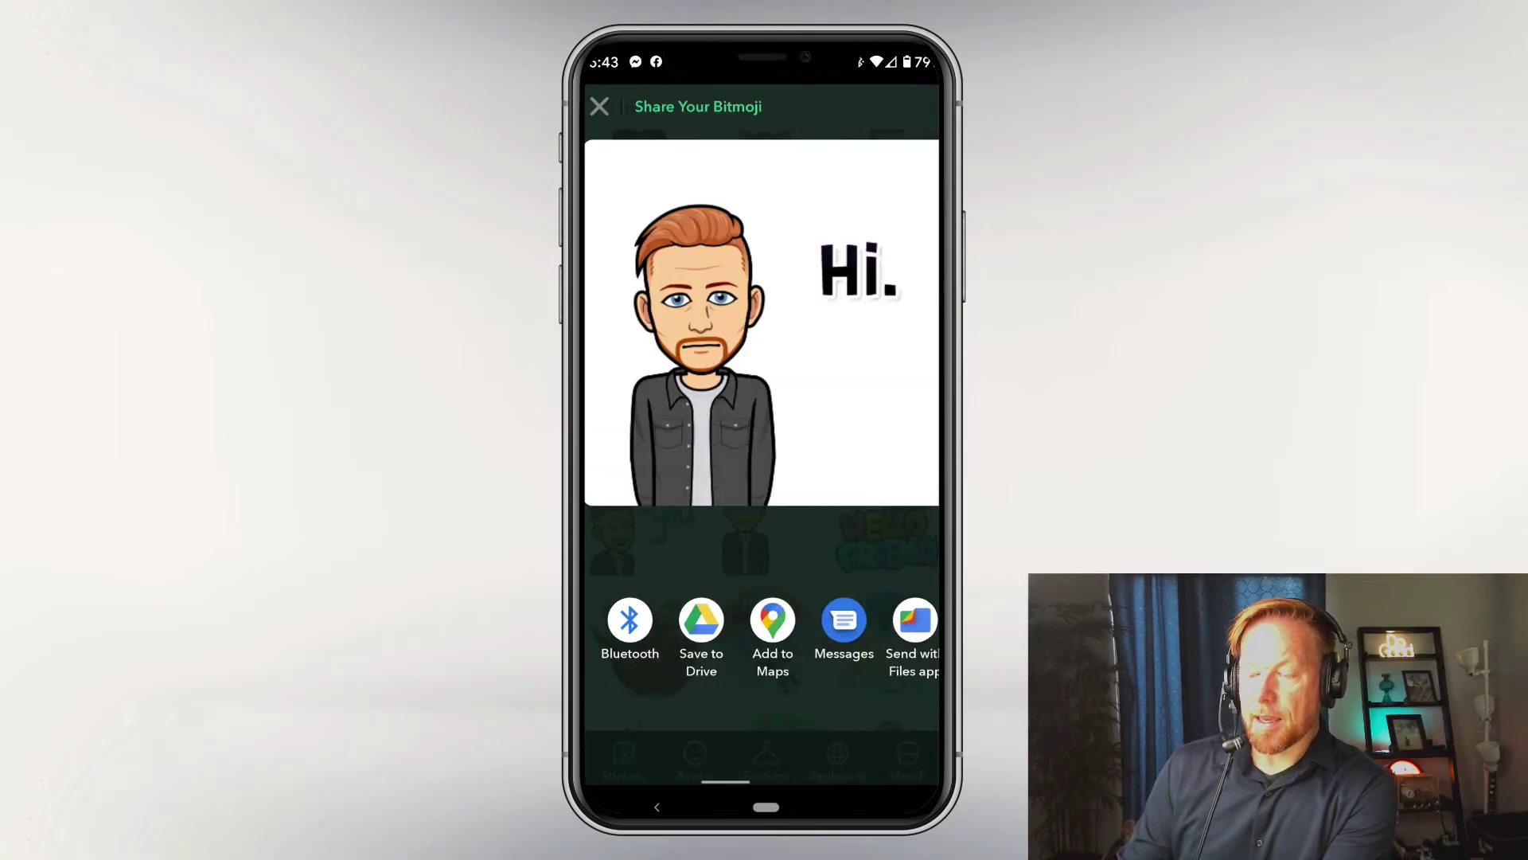
pyautogui.hscroll(-10, 762, 629)
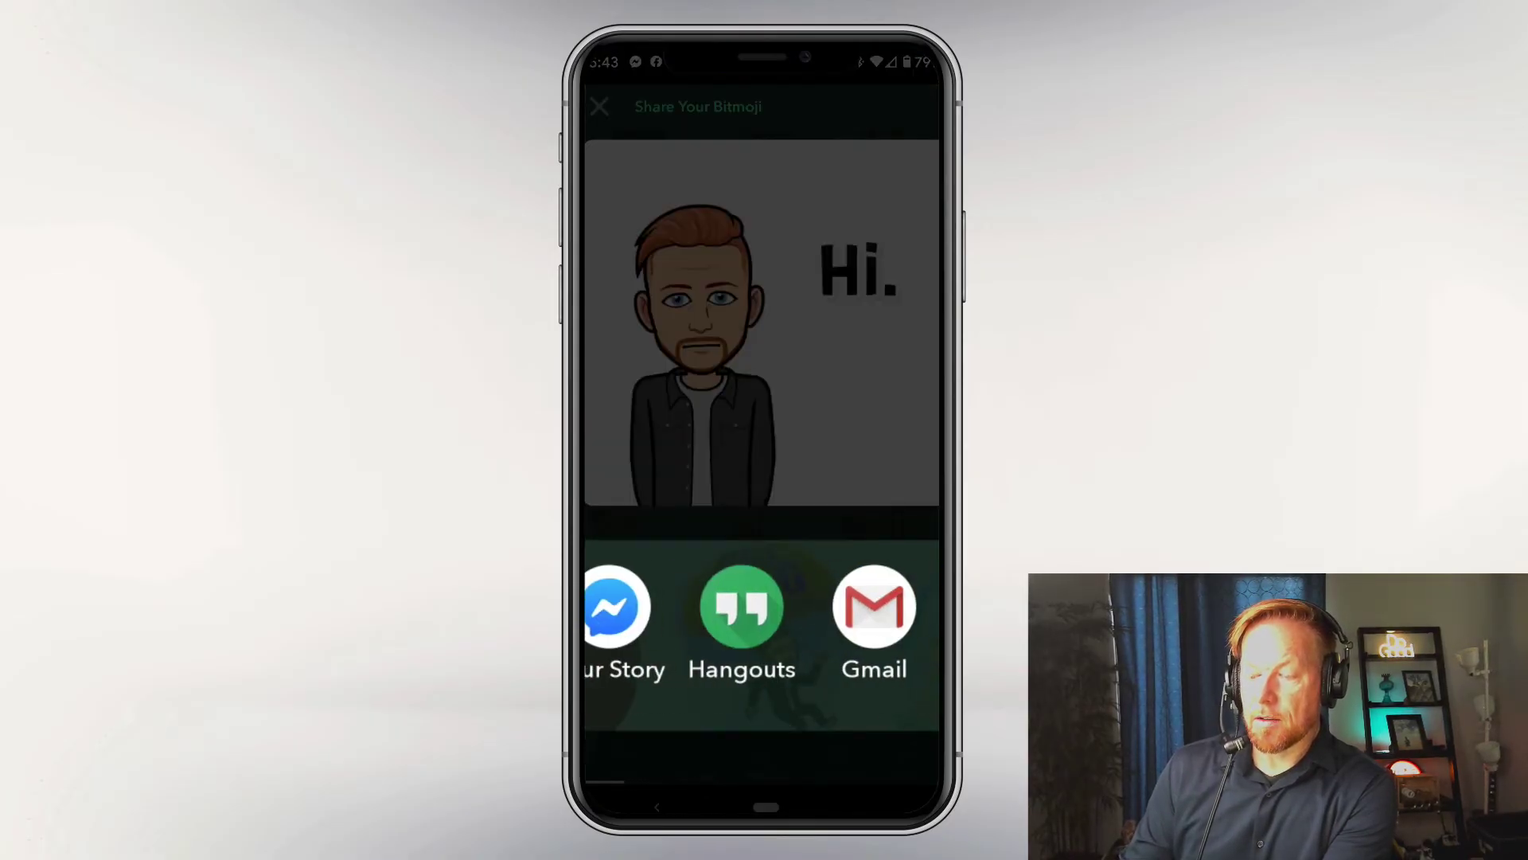
pyautogui.click(874, 606)
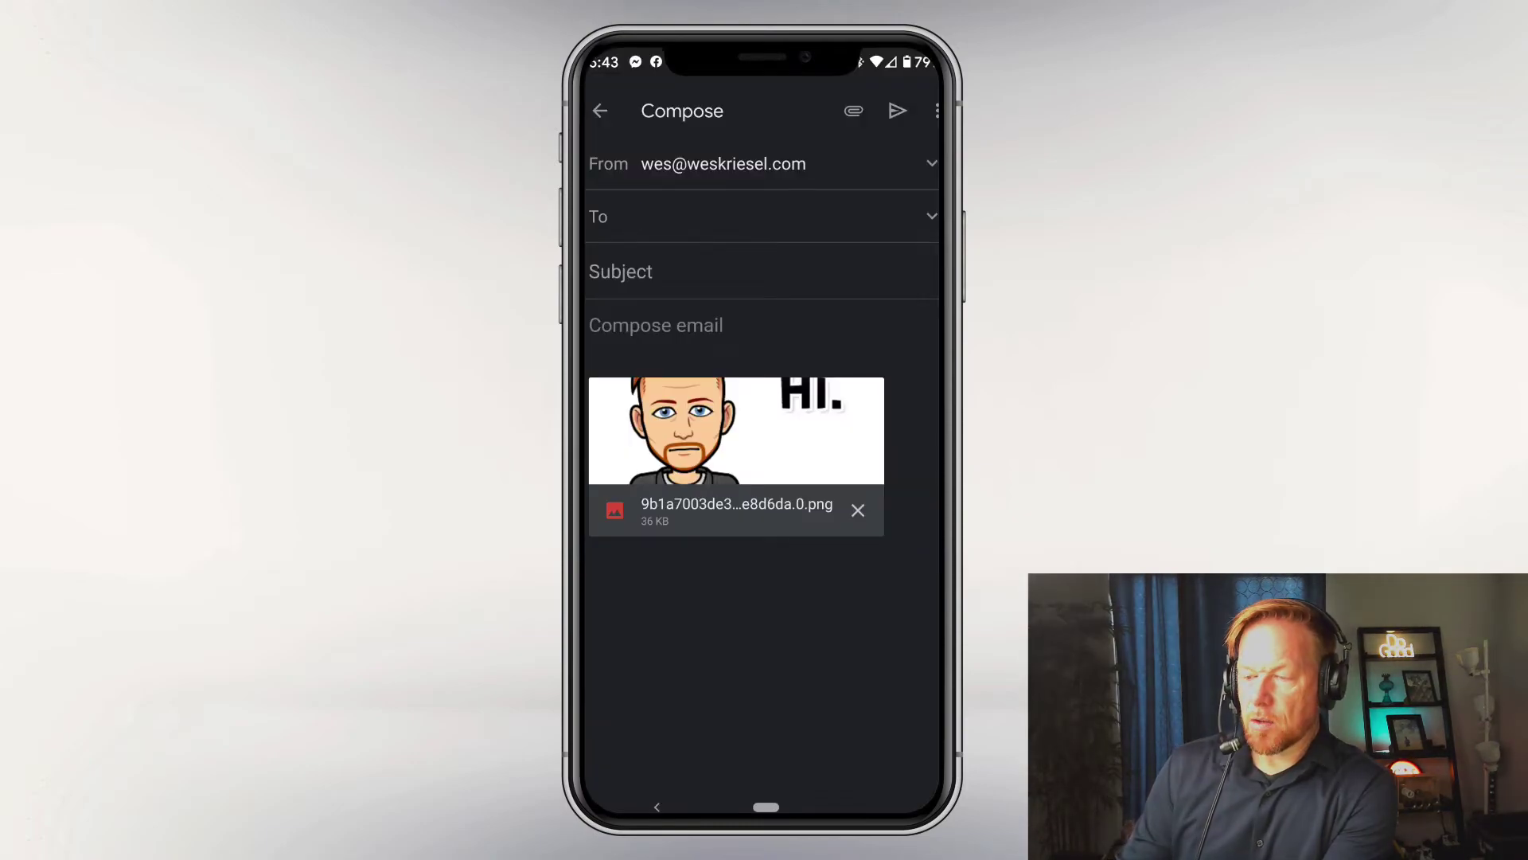
pyautogui.write('Be')
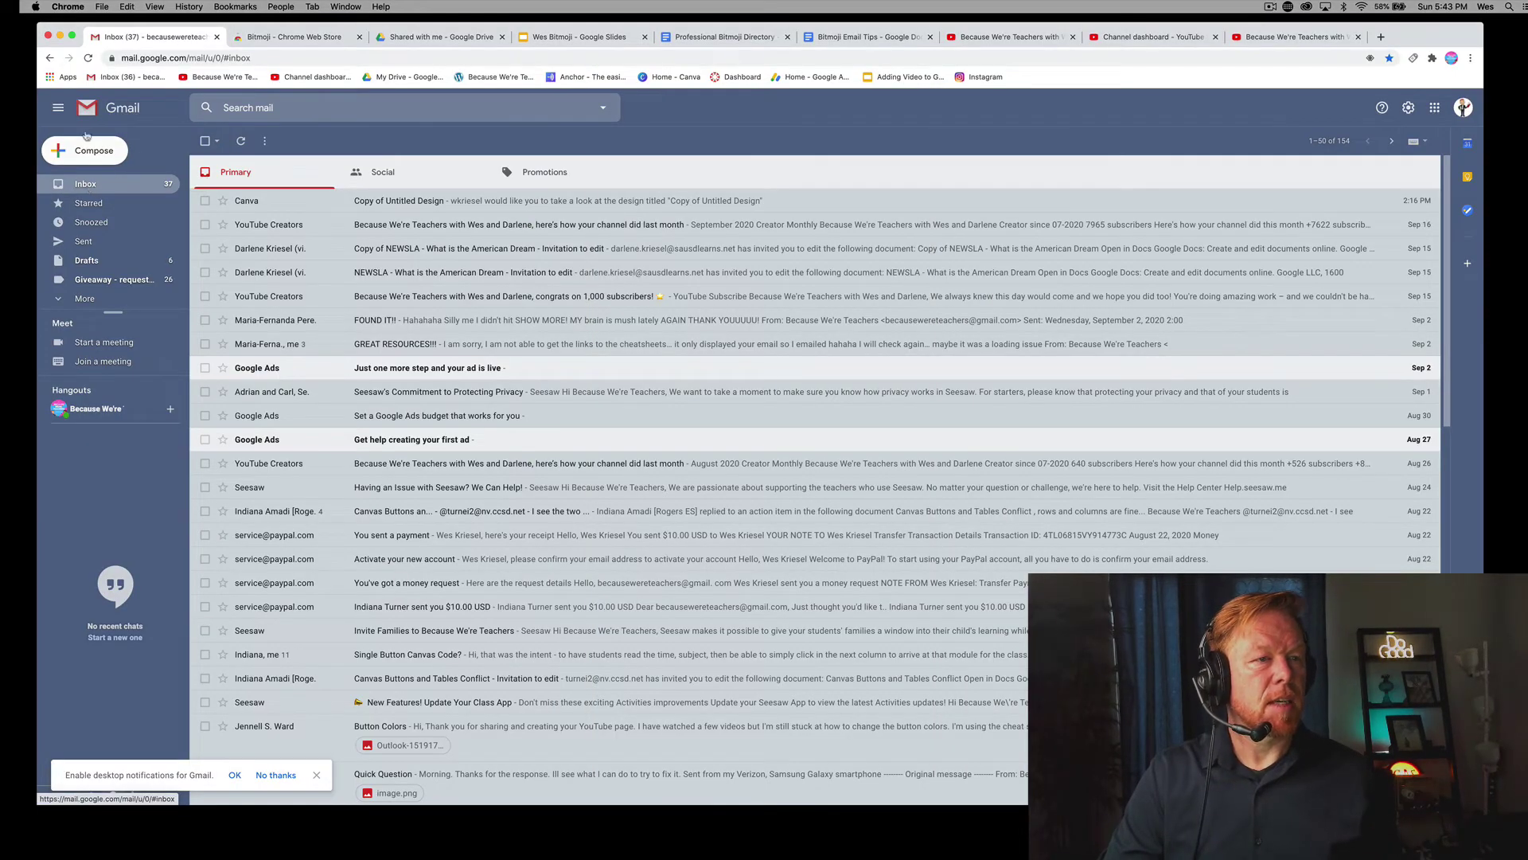
# Step: Reload the Gmail tab to check for the sticker email
pyautogui.click(87, 58)
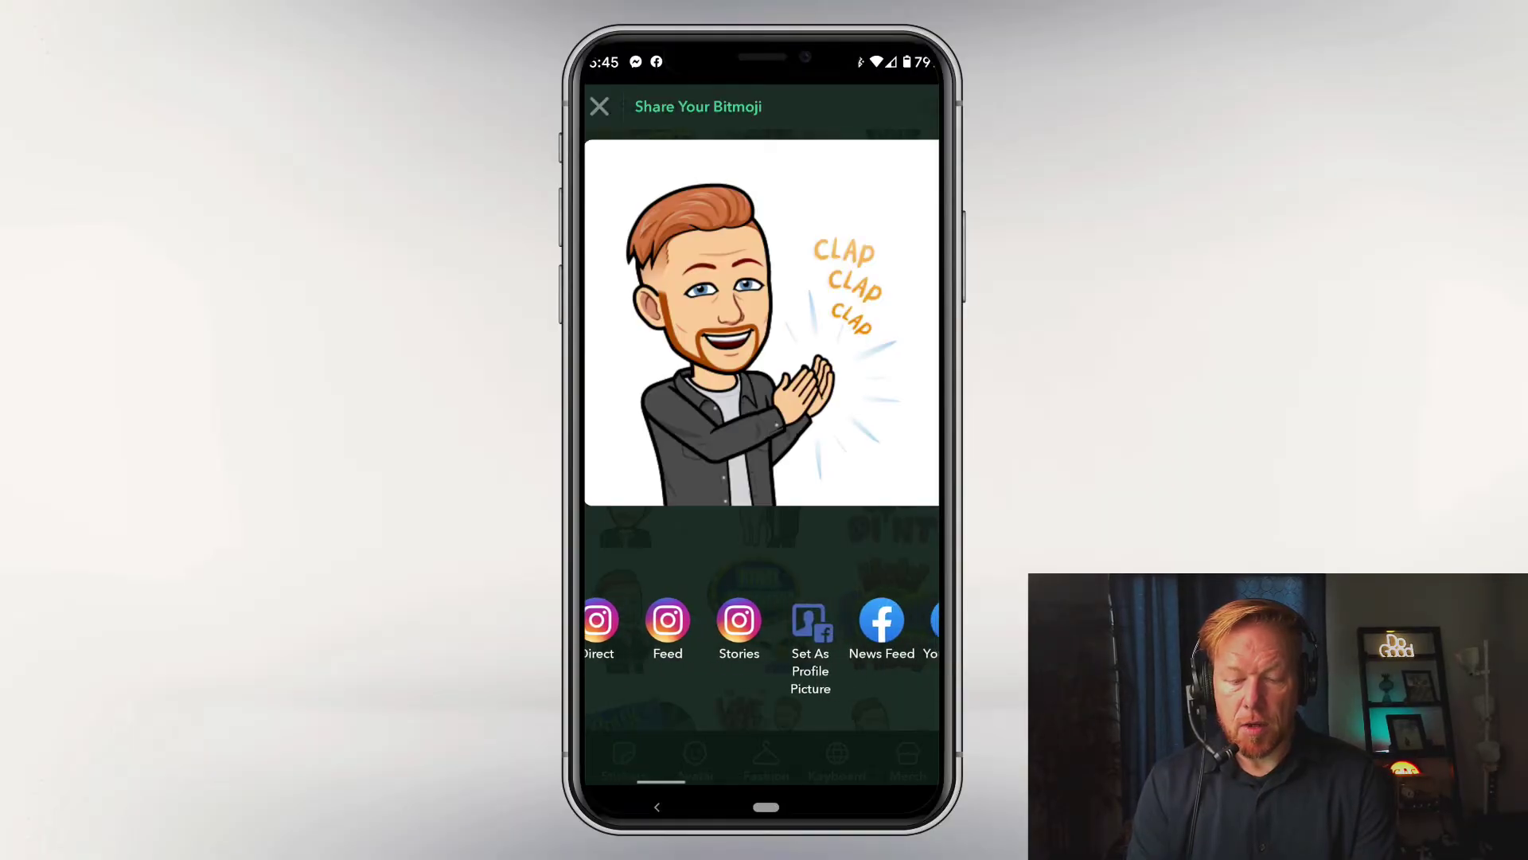
# Step: Save the CLAP sticker to Drive's Tutorials folder under the other Google account
pyautogui.press('Escape')
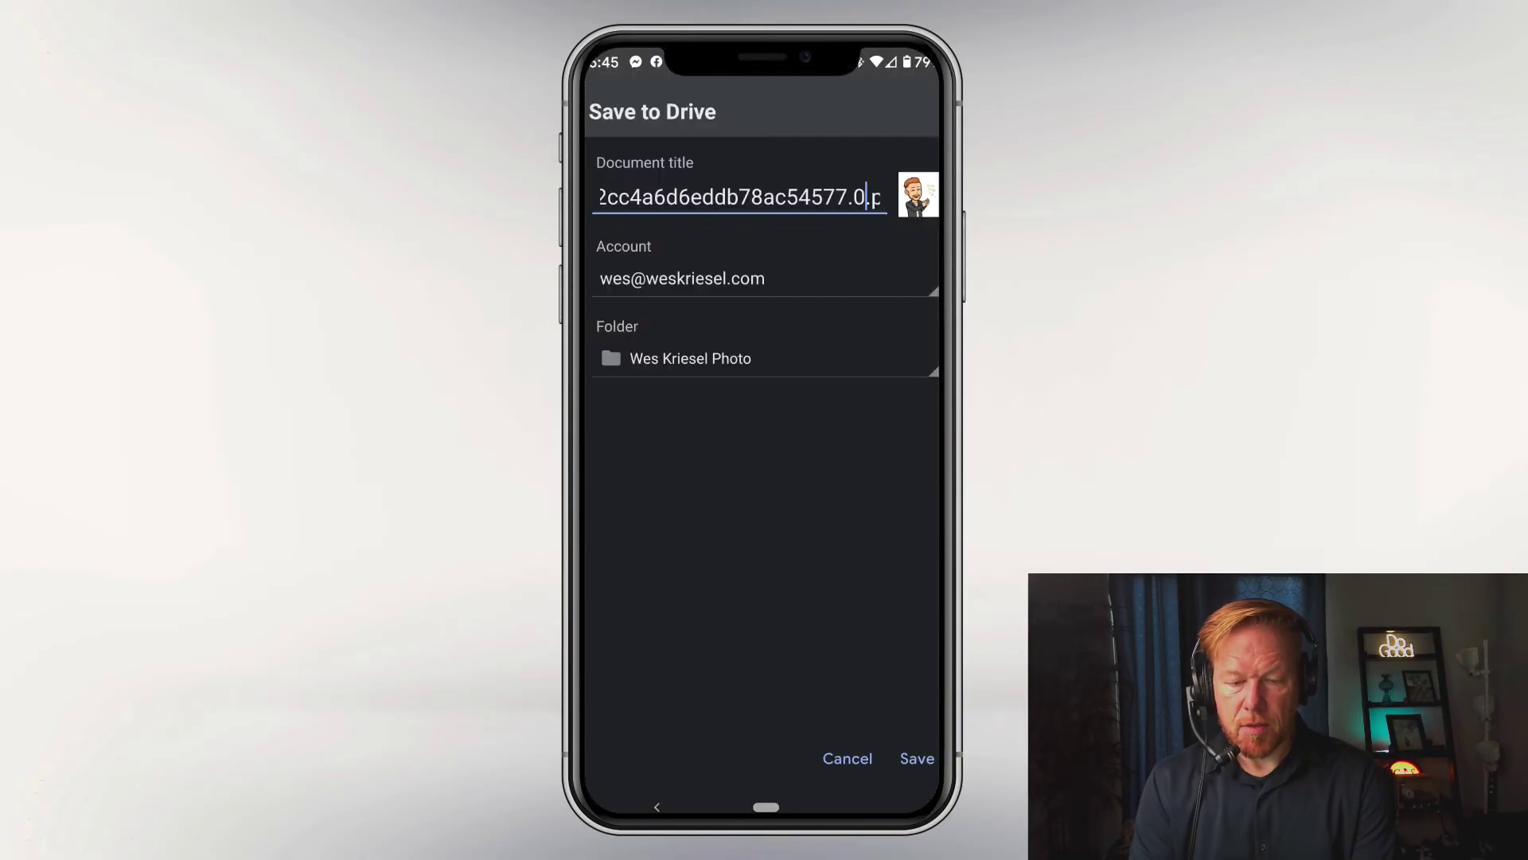
pyautogui.click(762, 279)
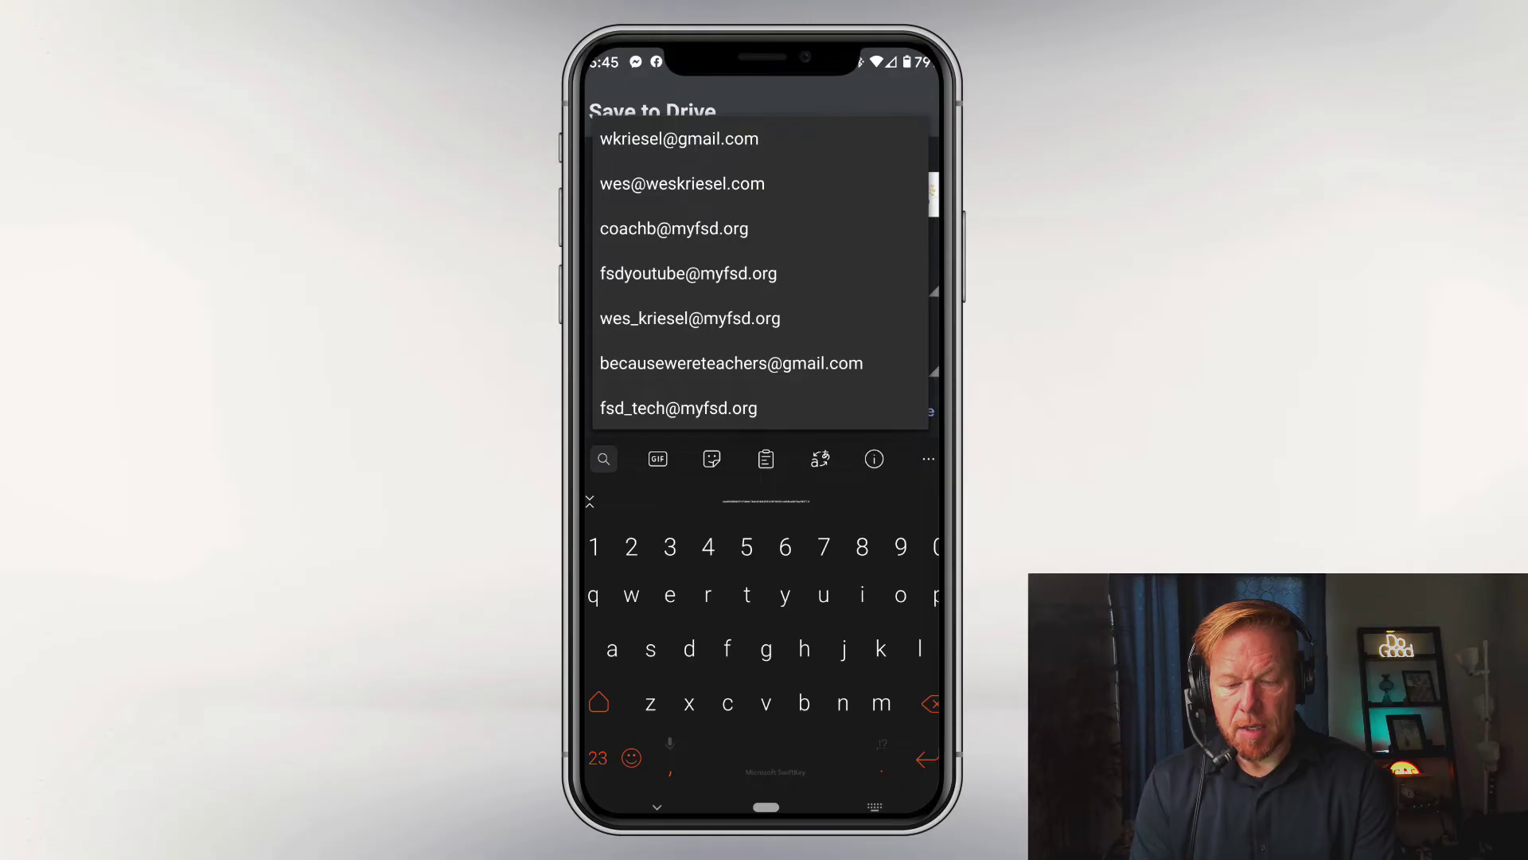
pyautogui.click(731, 363)
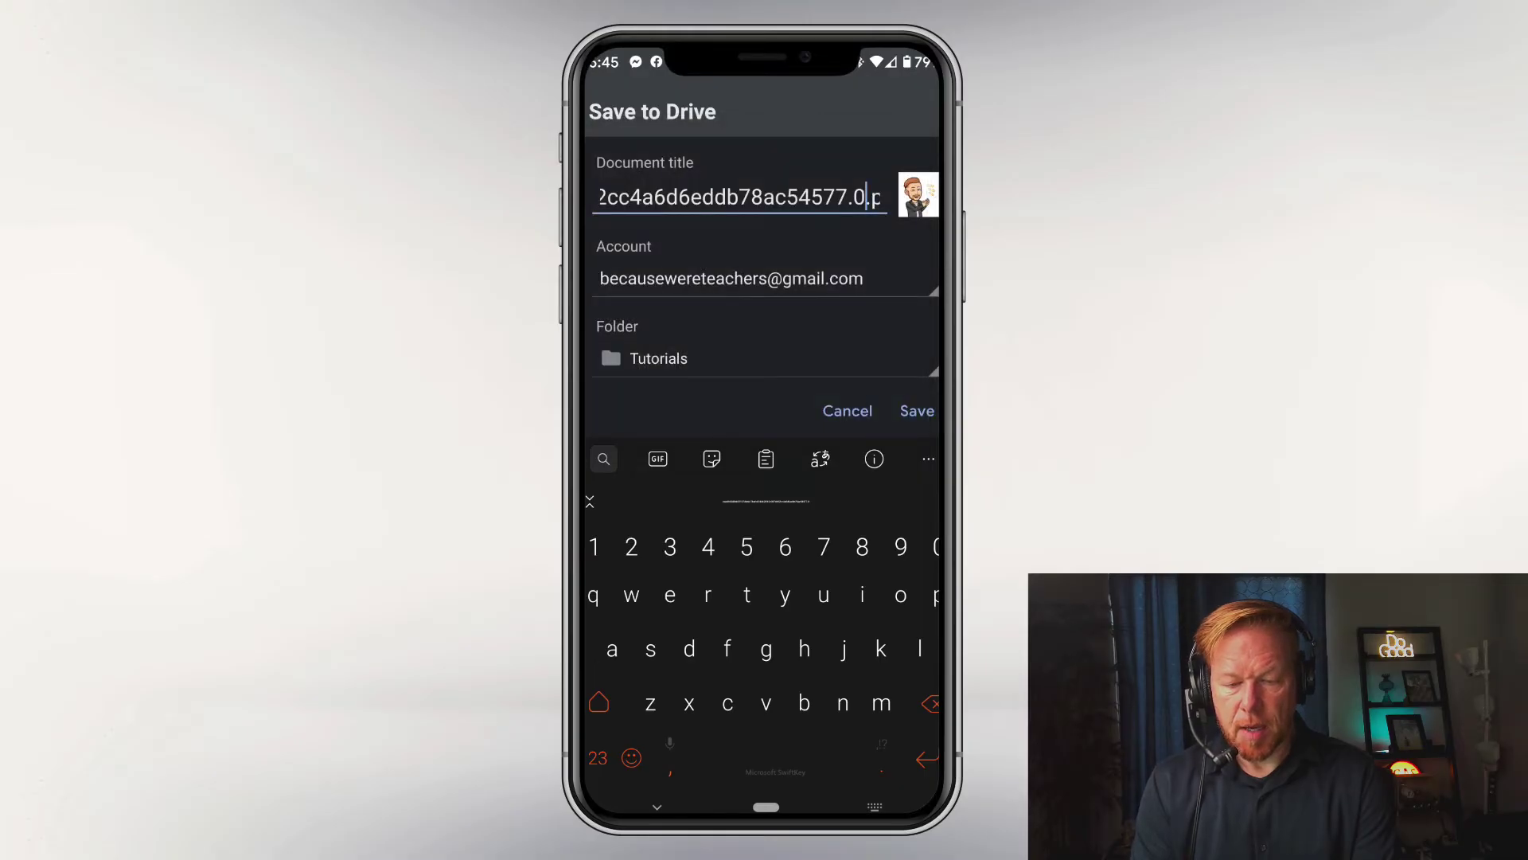
pyautogui.click(917, 411)
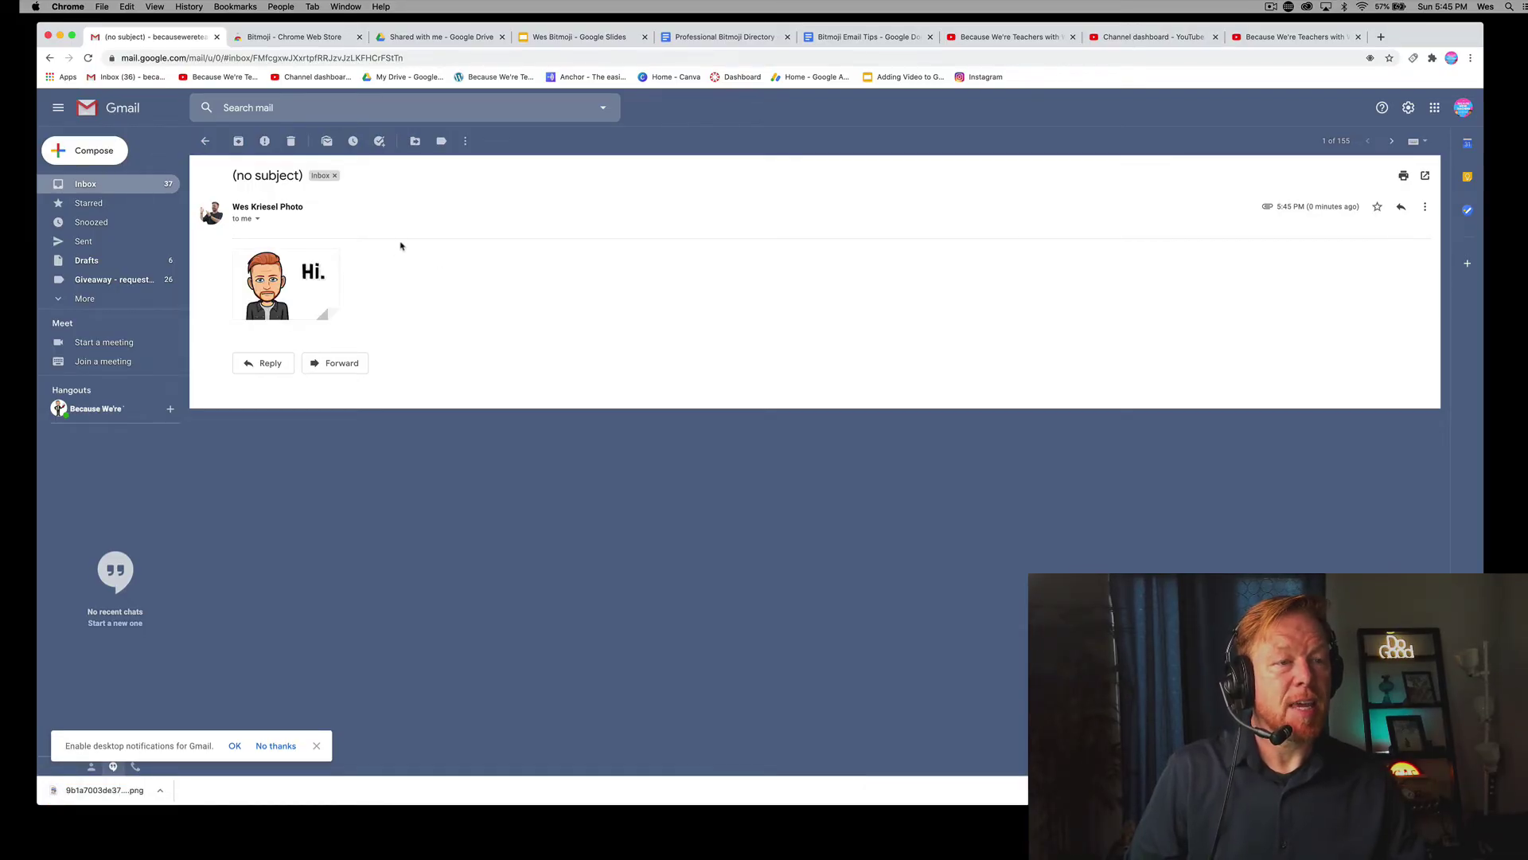
# Step: Preview the uploaded CLAP sticker PNG from Google Drive's Recent files
pyautogui.click(101, 186)
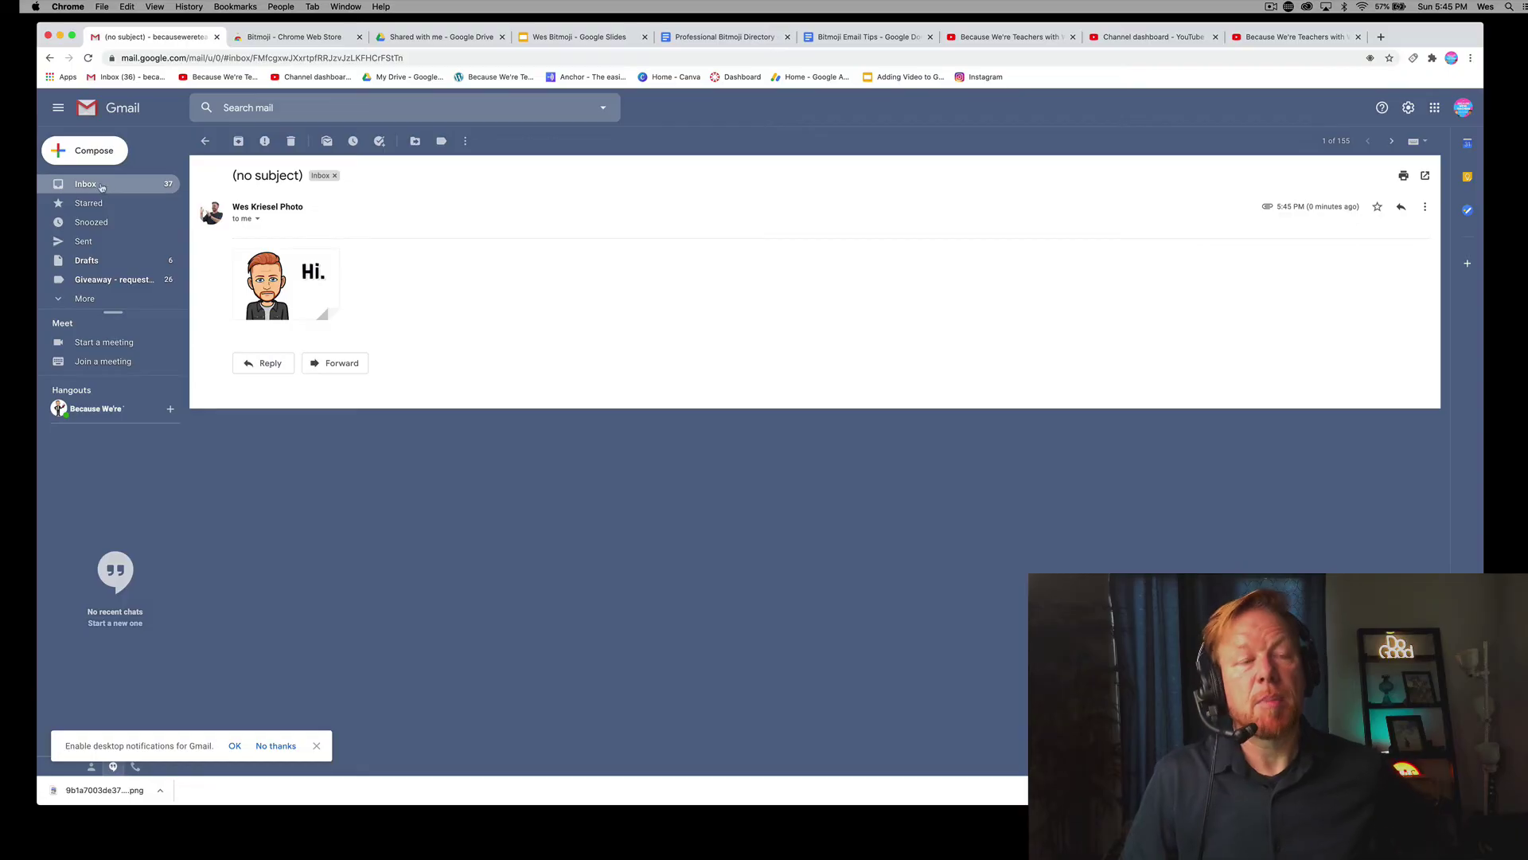
pyautogui.click(386, 40)
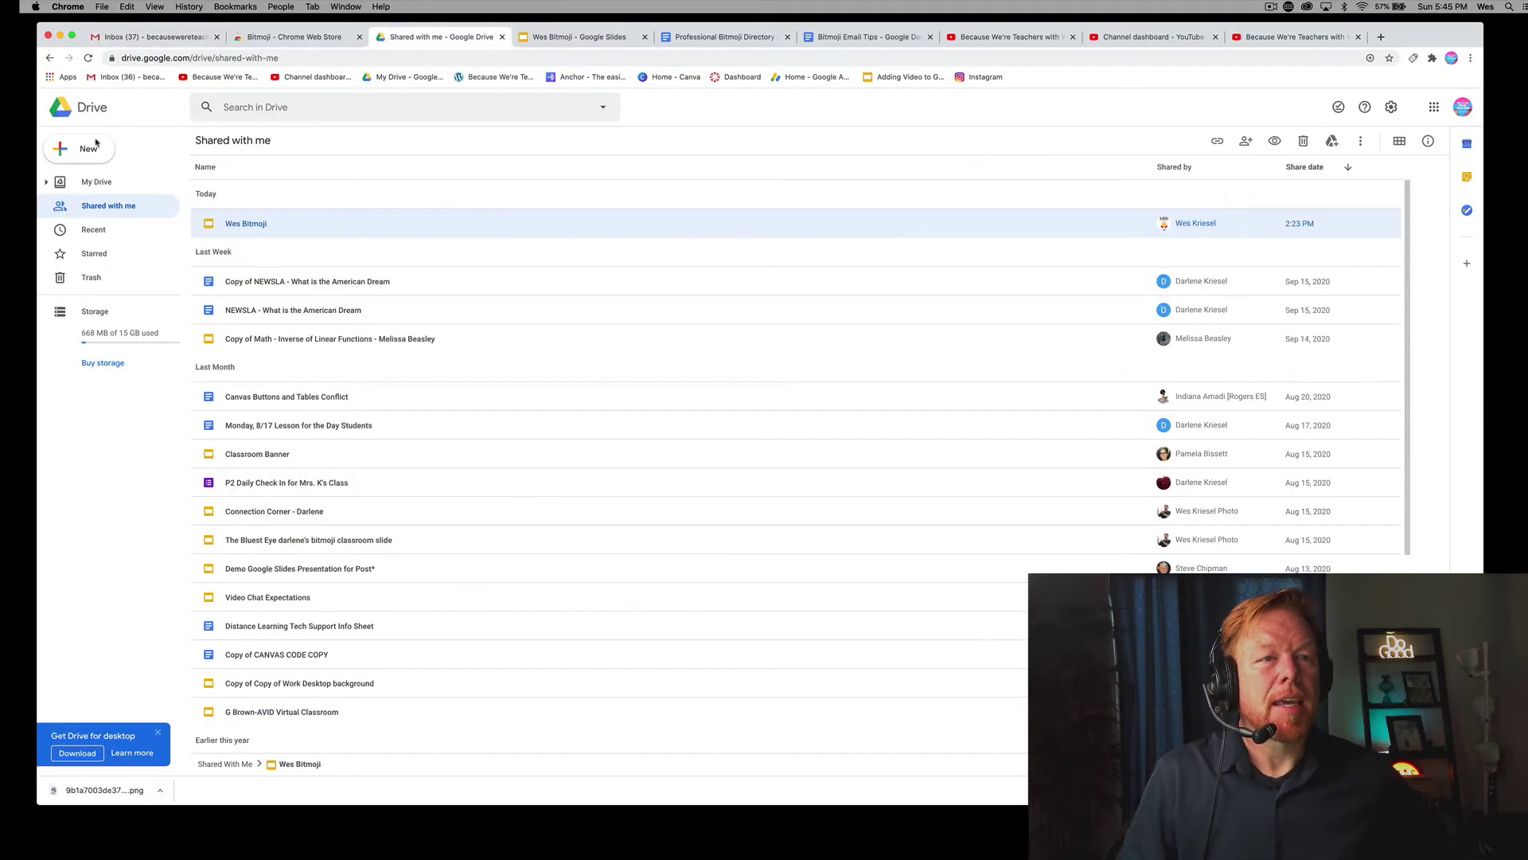
pyautogui.click(93, 185)
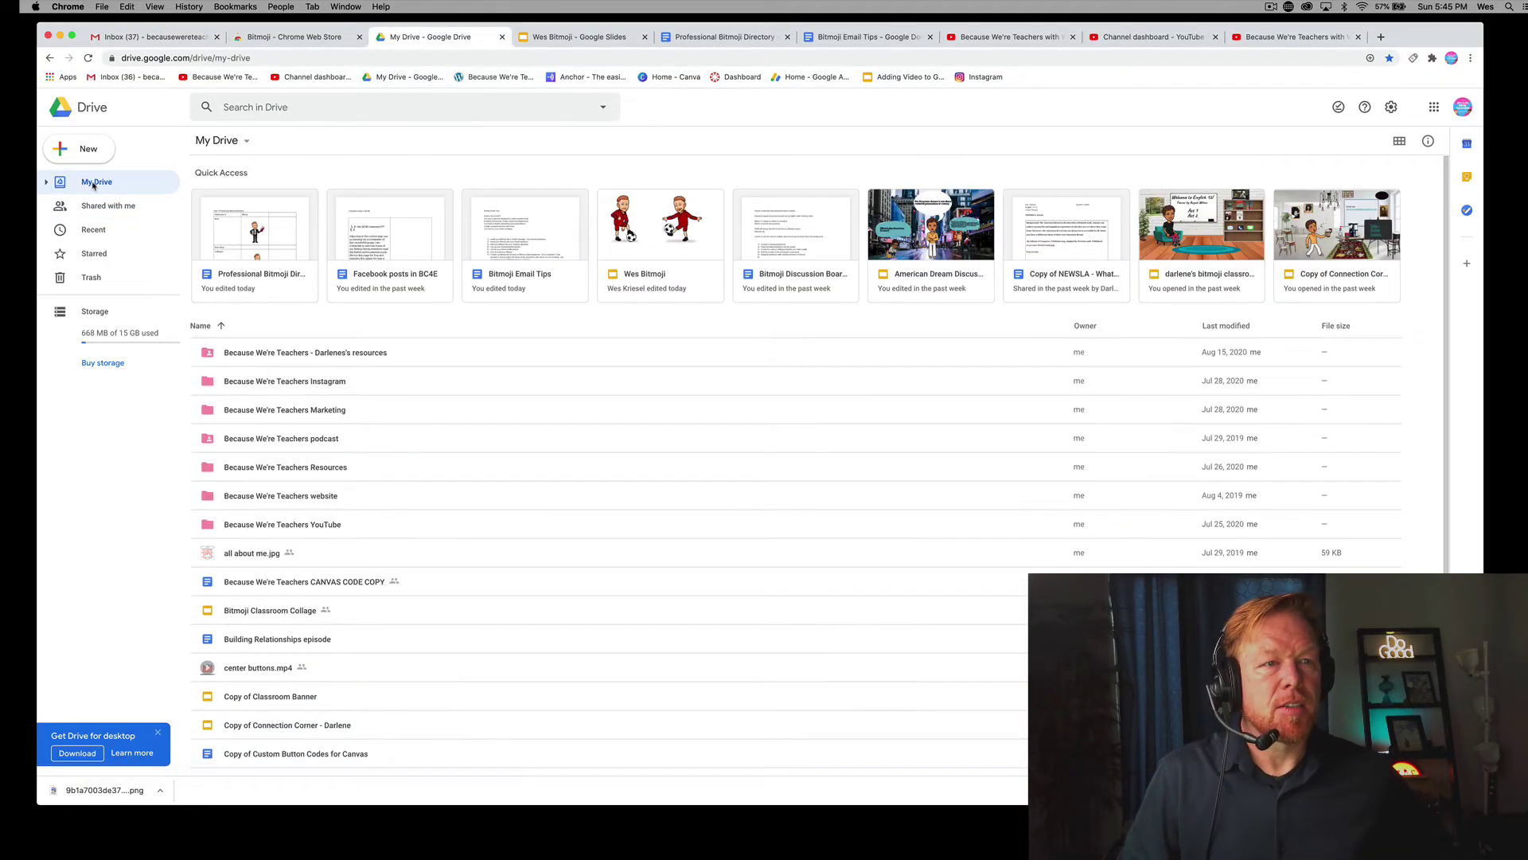
pyautogui.click(93, 230)
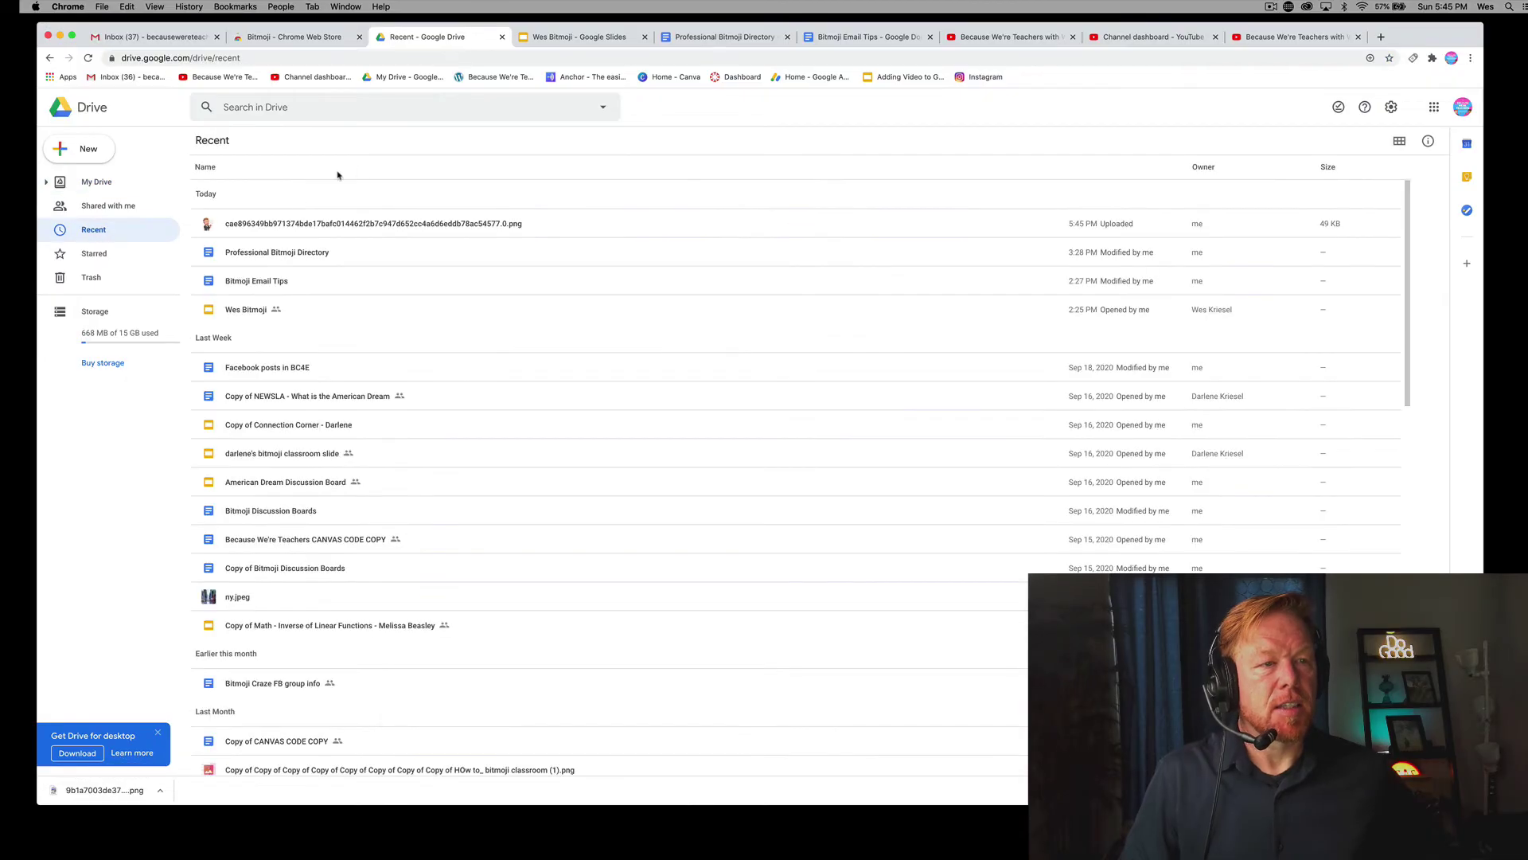
pyautogui.doubleClick(295, 225)
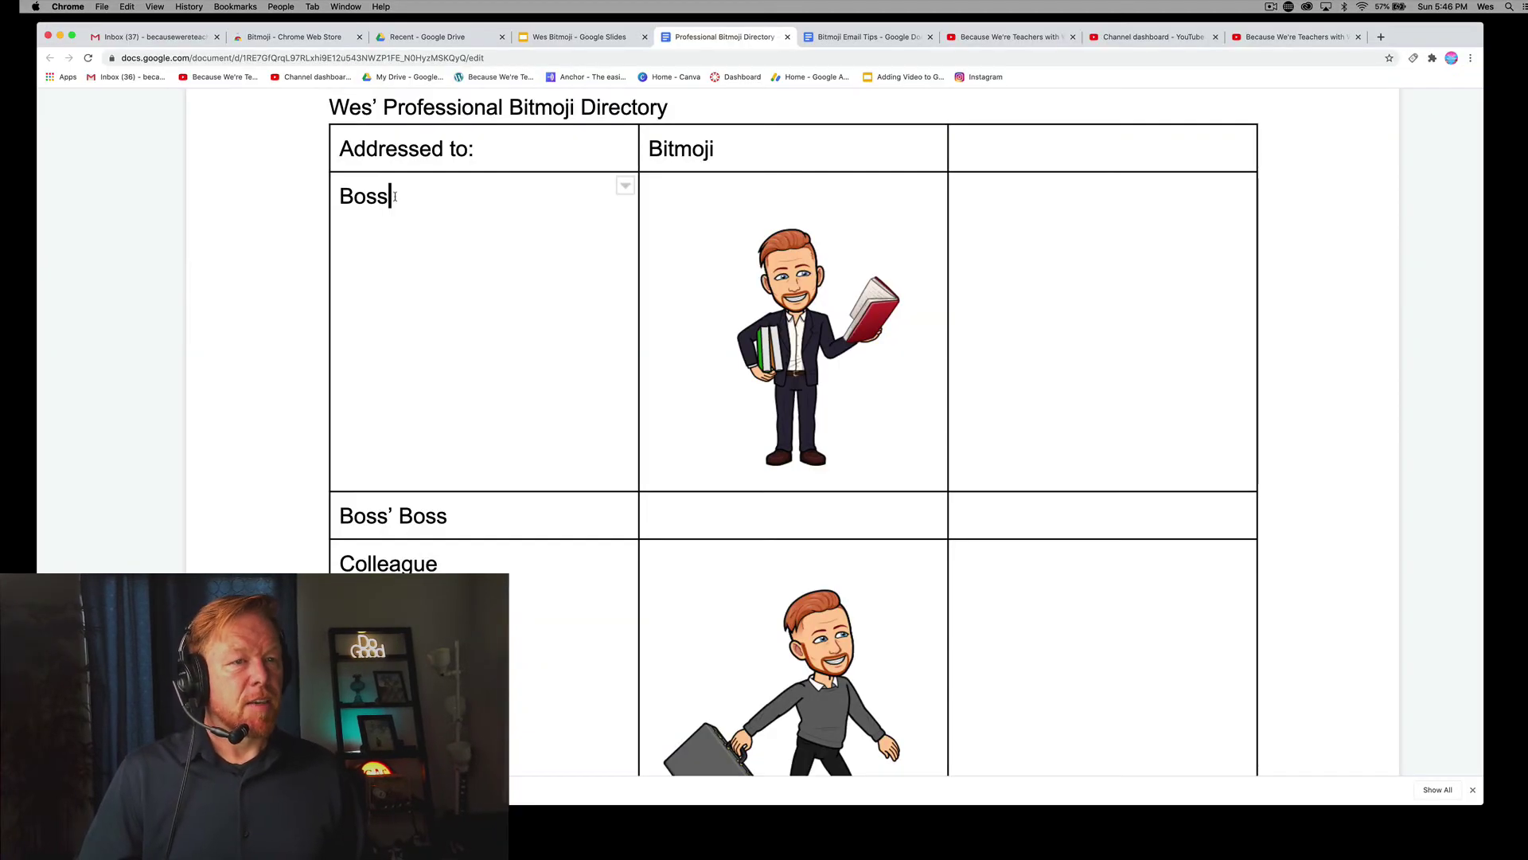
# Step: Review the Boss, Colleague and PE Dept Bitmoji images in the directory table
pyautogui.click(762, 316)
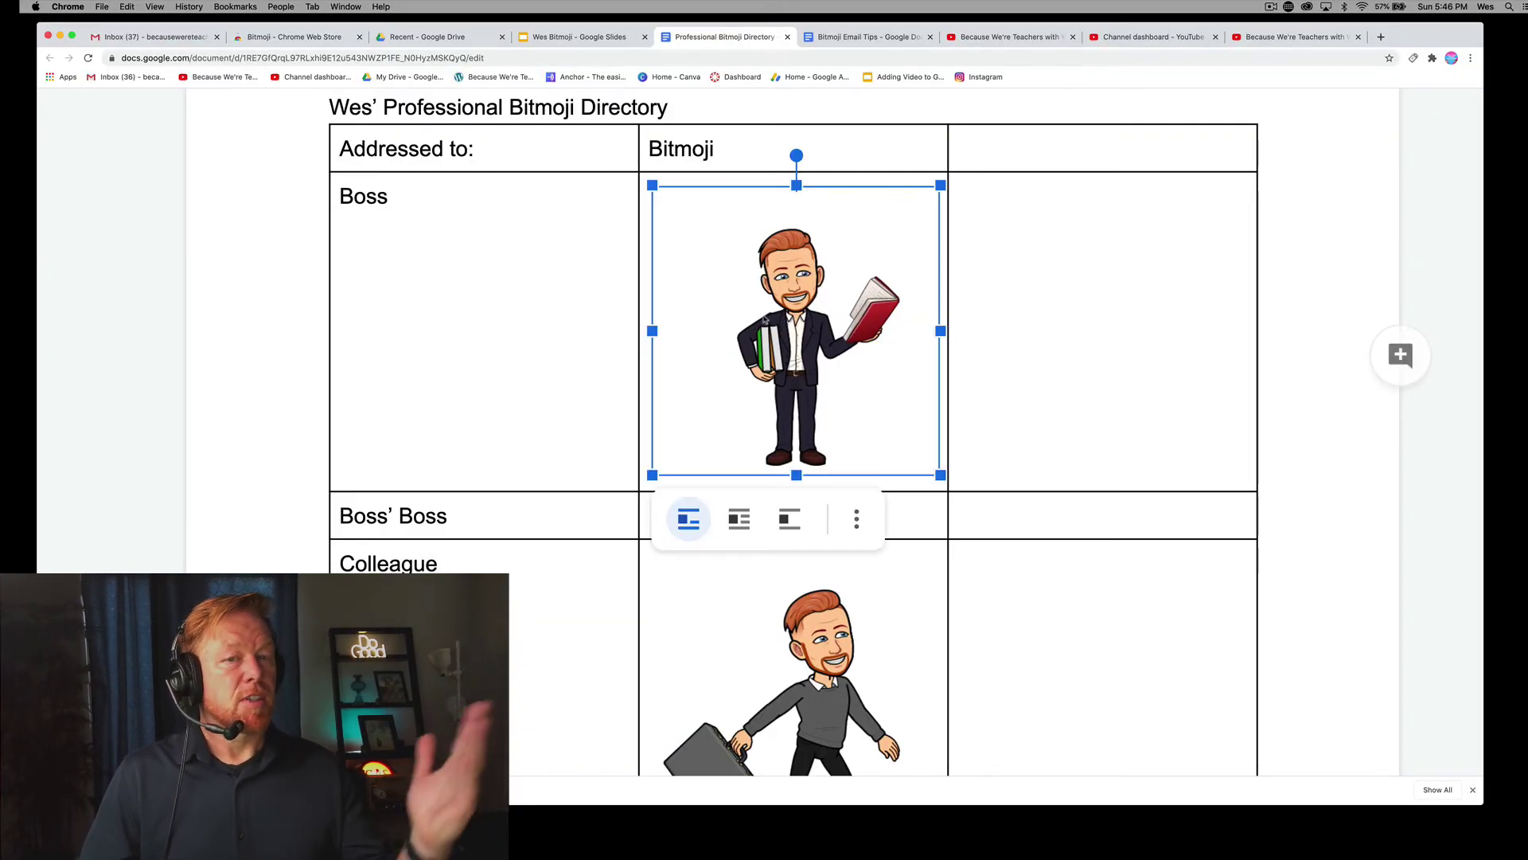
pyautogui.click(587, 341)
pyautogui.scroll(-5, 587, 341)
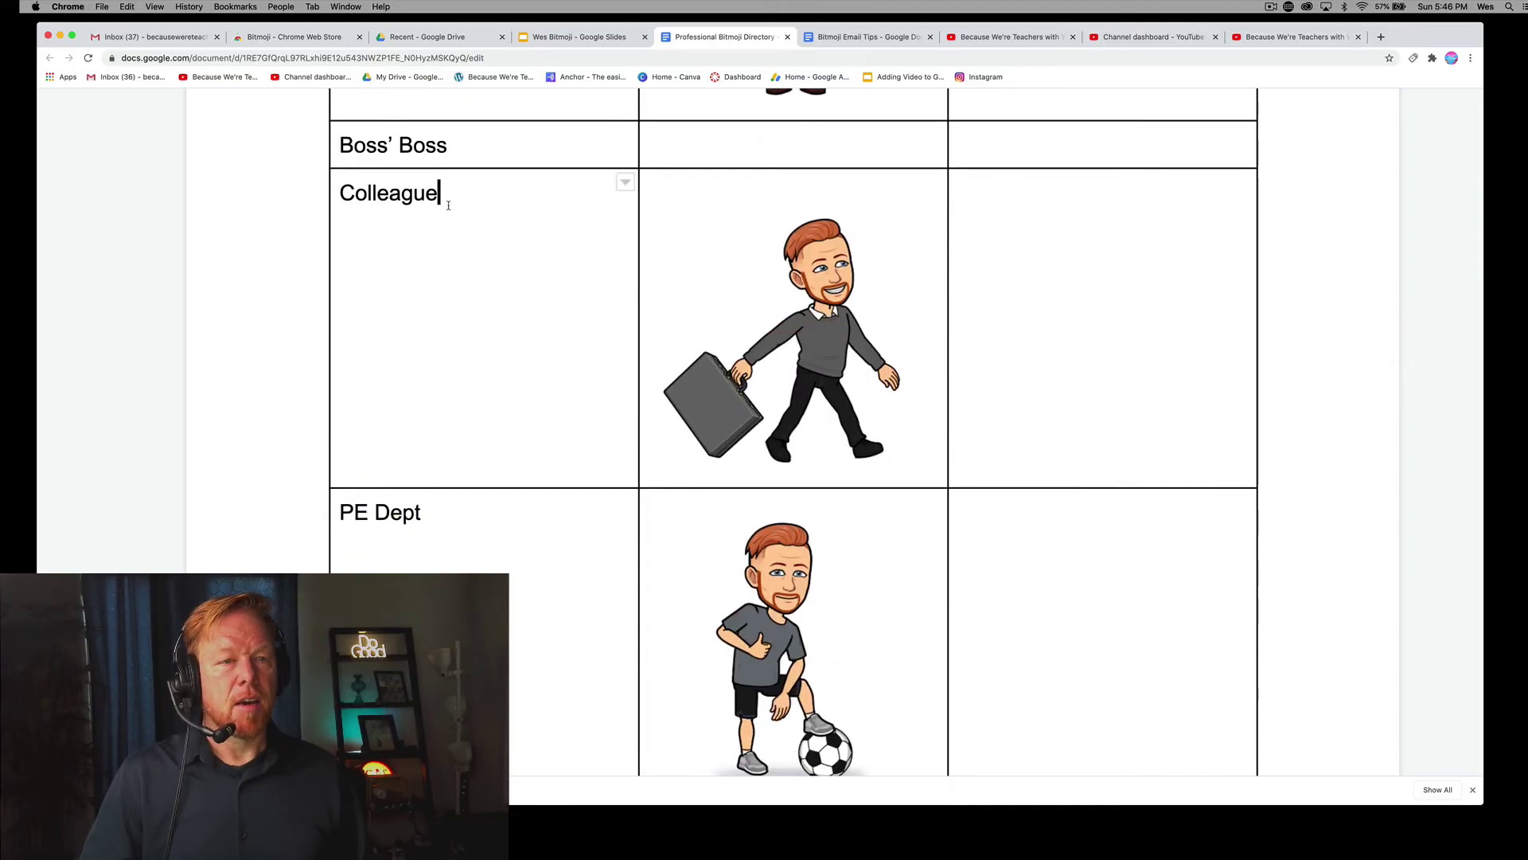
pyautogui.click(808, 350)
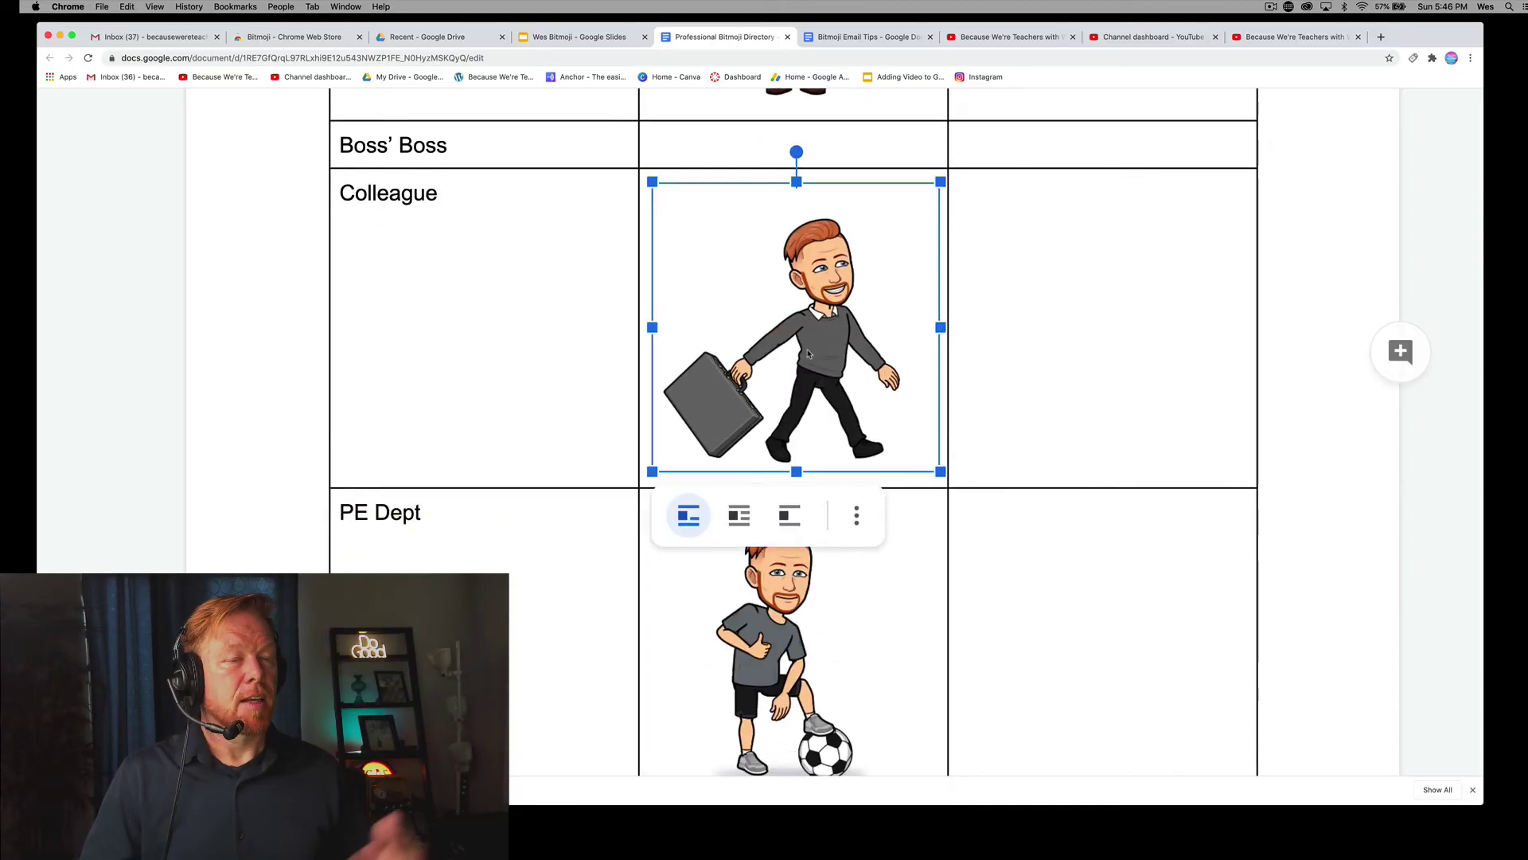
pyautogui.click(628, 383)
pyautogui.scroll(-4, 628, 383)
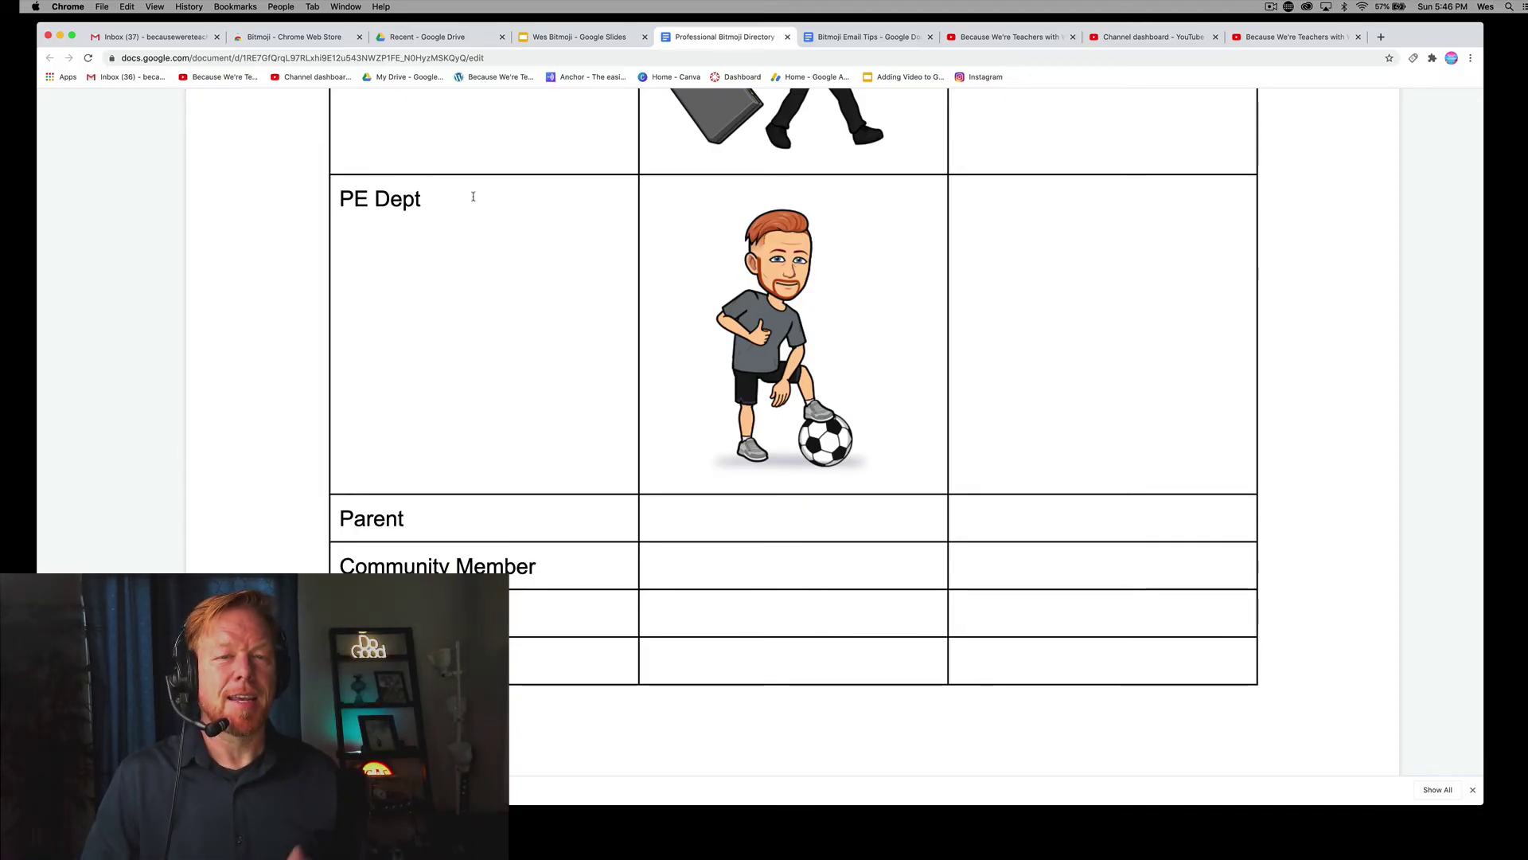
pyautogui.click(428, 205)
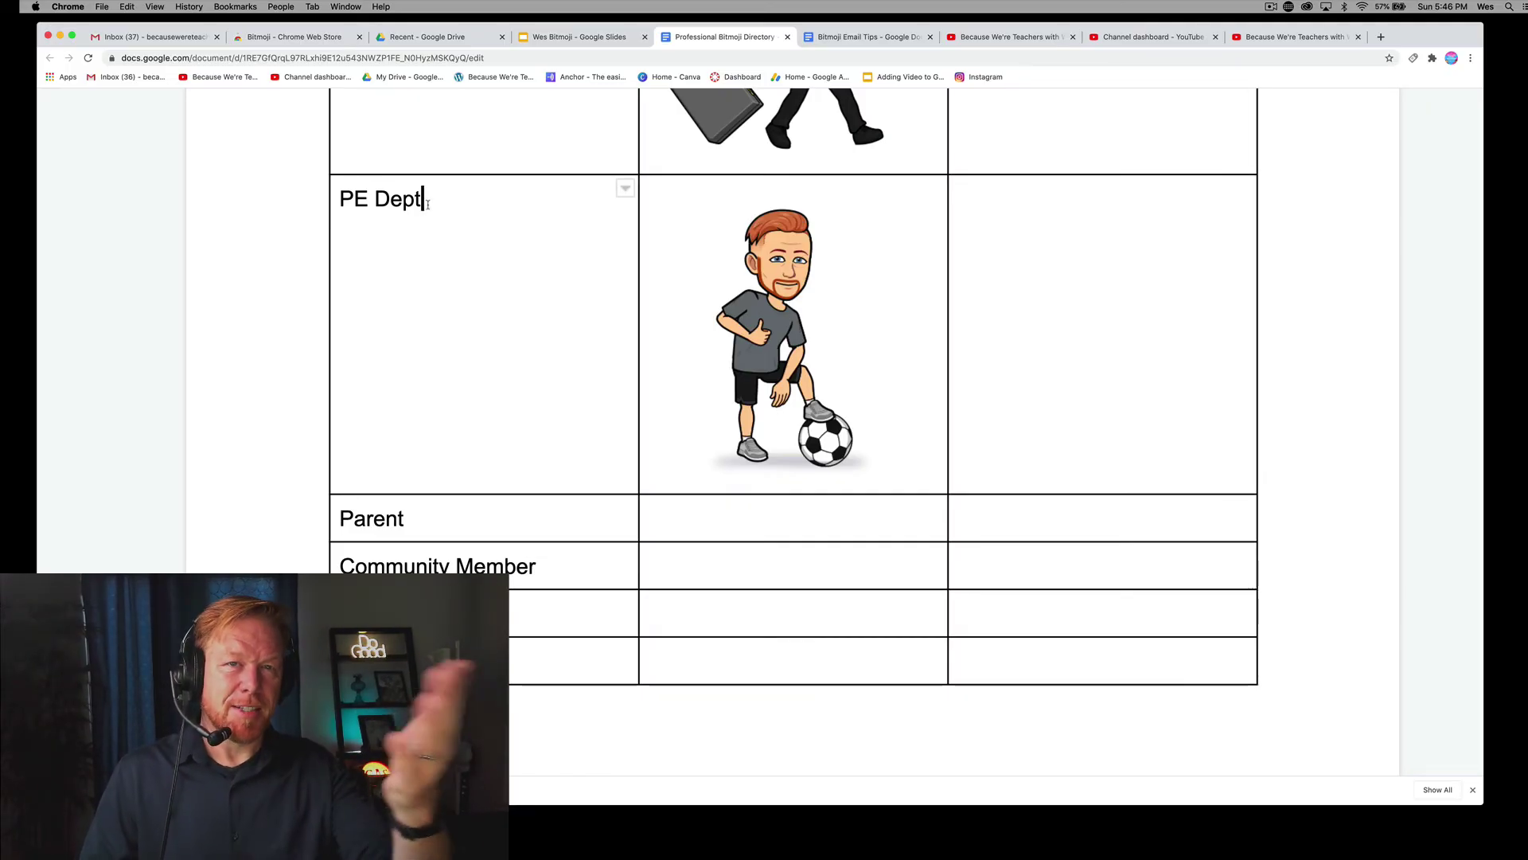
pyautogui.click(701, 262)
pyautogui.click(612, 293)
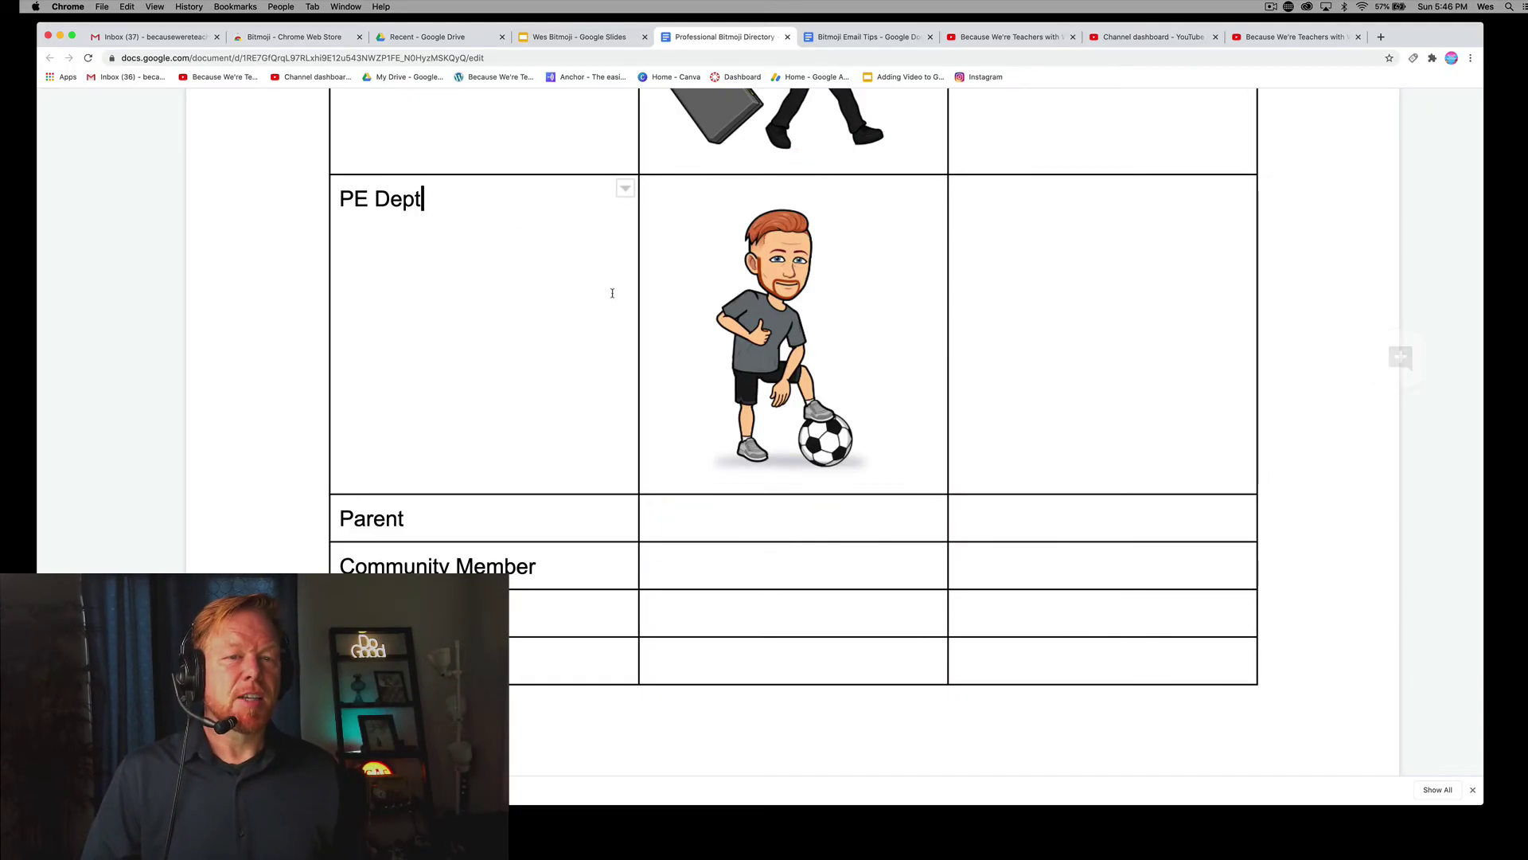
pyautogui.scroll(-5, 612, 293)
pyautogui.scroll(20, 612, 293)
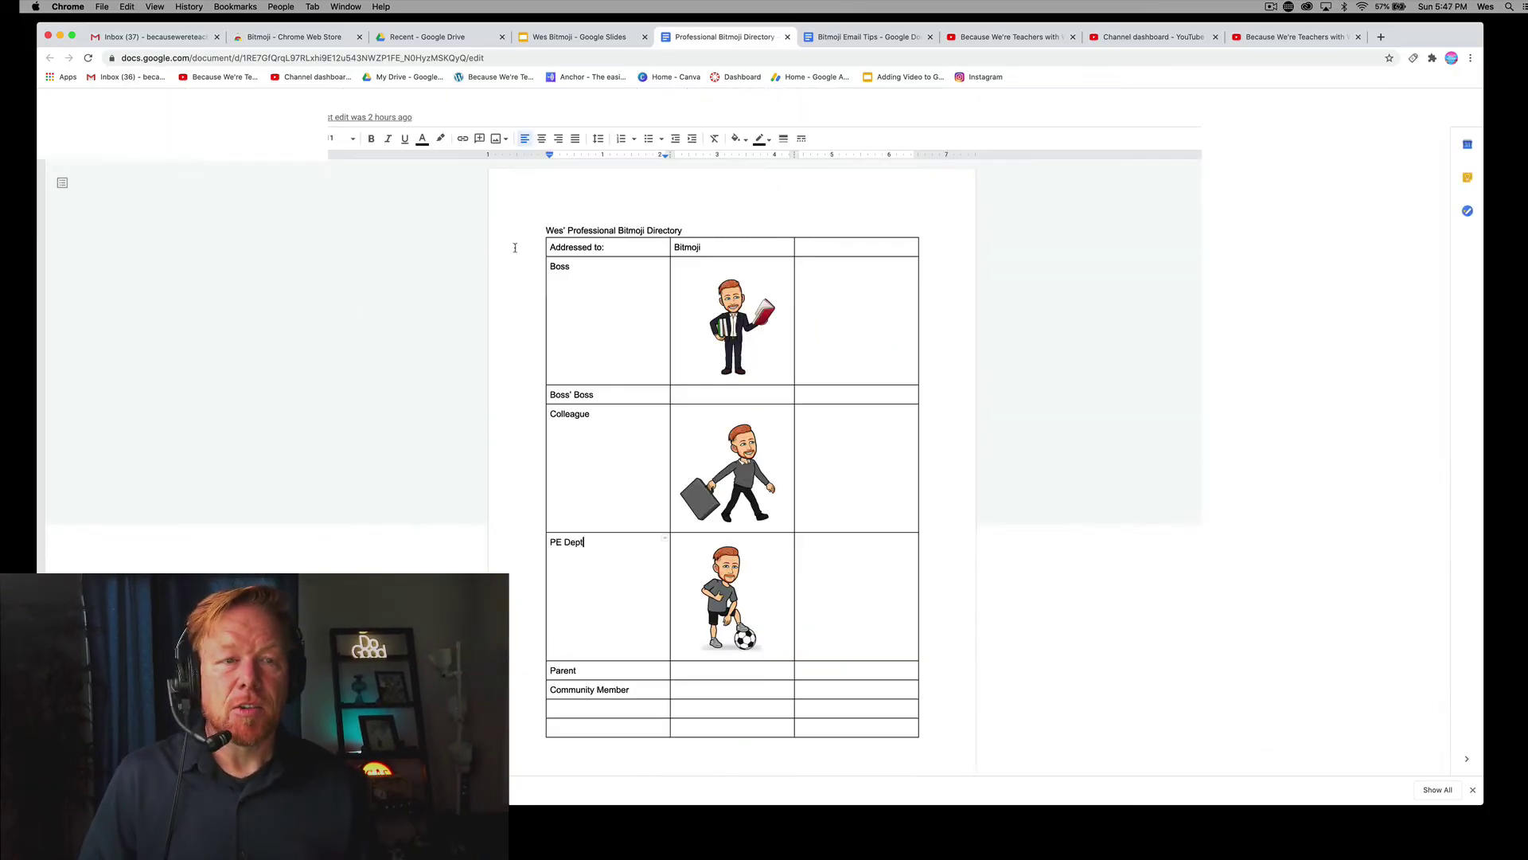
# Step: Bookmark the Professional Bitmoji Directory doc and reopen it from the bookmark in another Chrome profile
pyautogui.moveTo(113, 63); pyautogui.dragTo(169, 79)
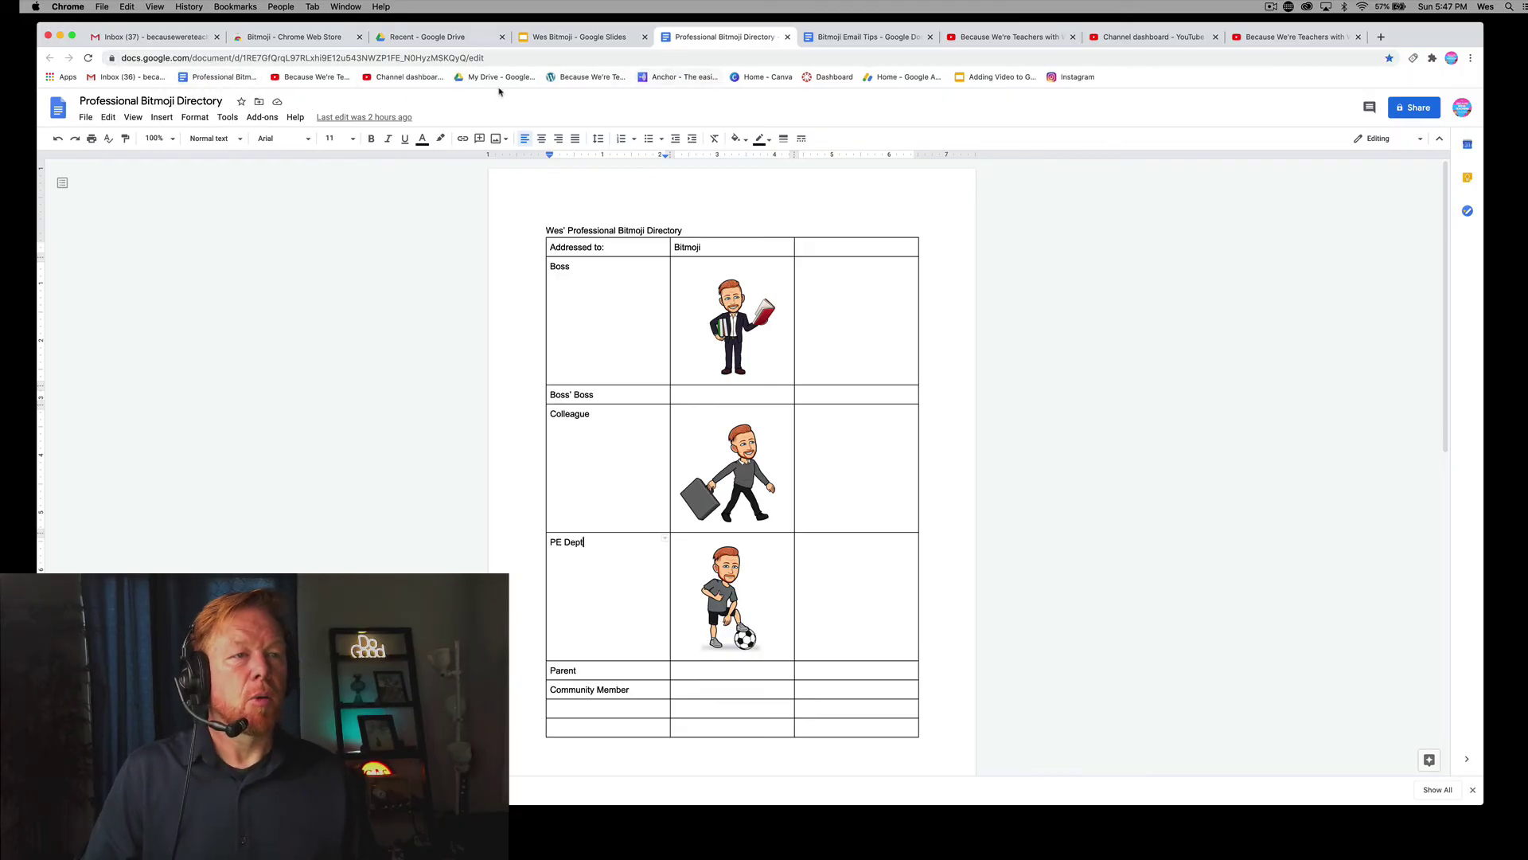
pyautogui.click(47, 36)
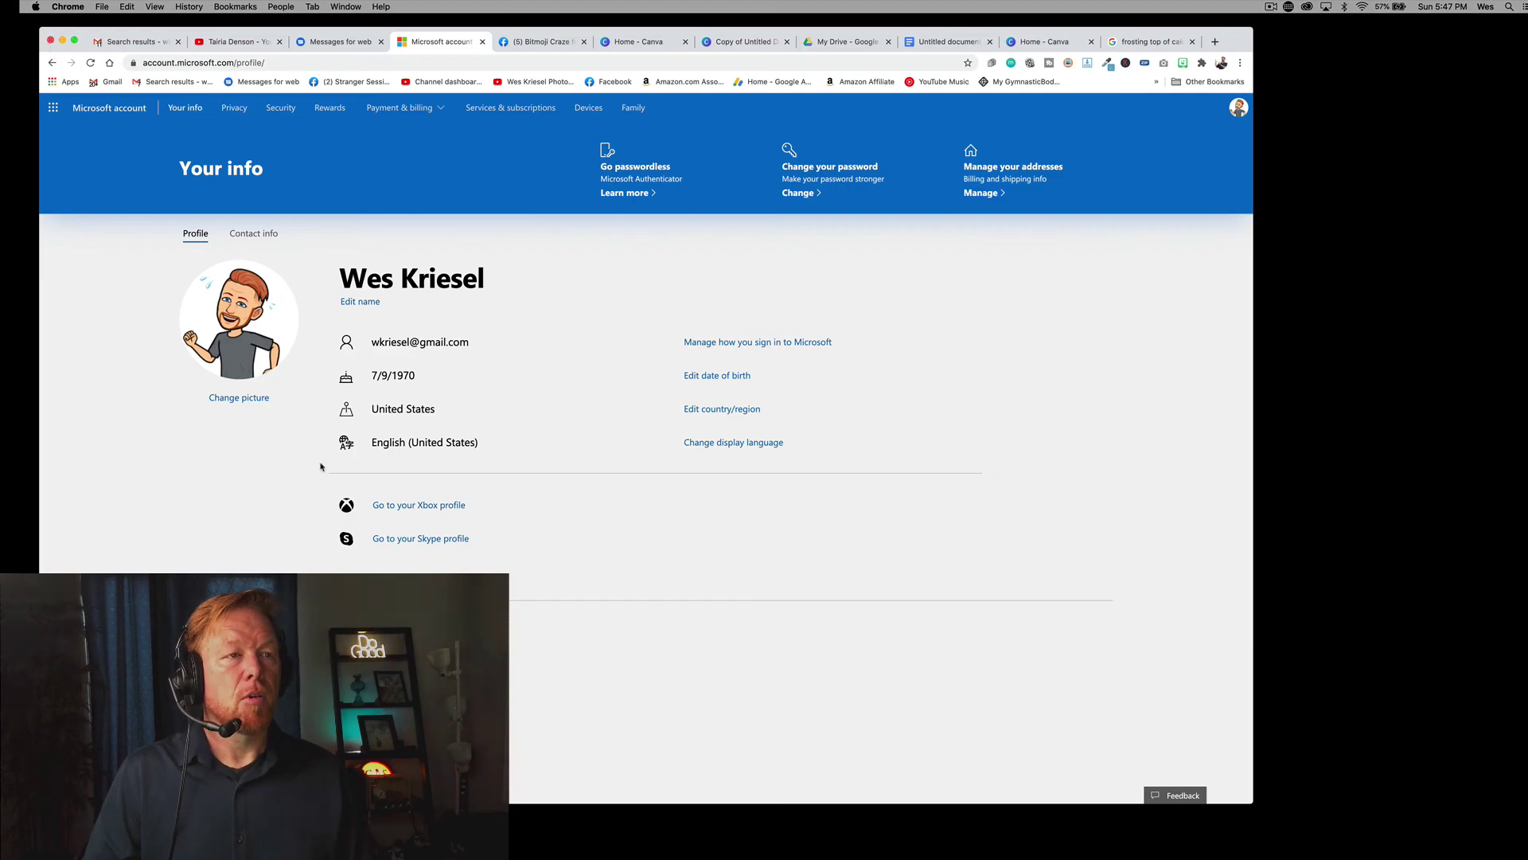
pyautogui.click(283, 6)
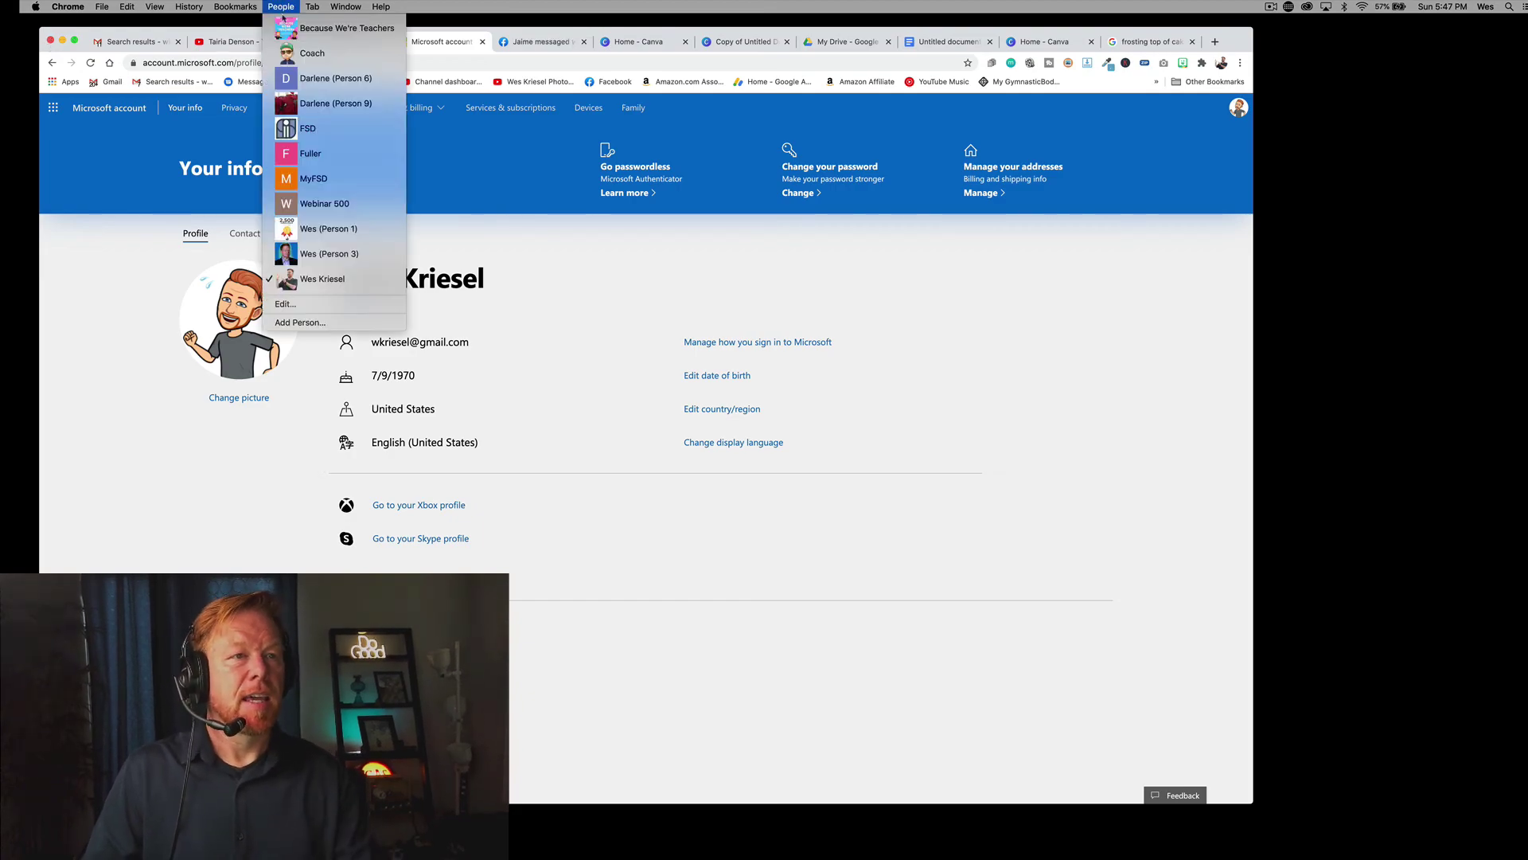
pyautogui.click(284, 27)
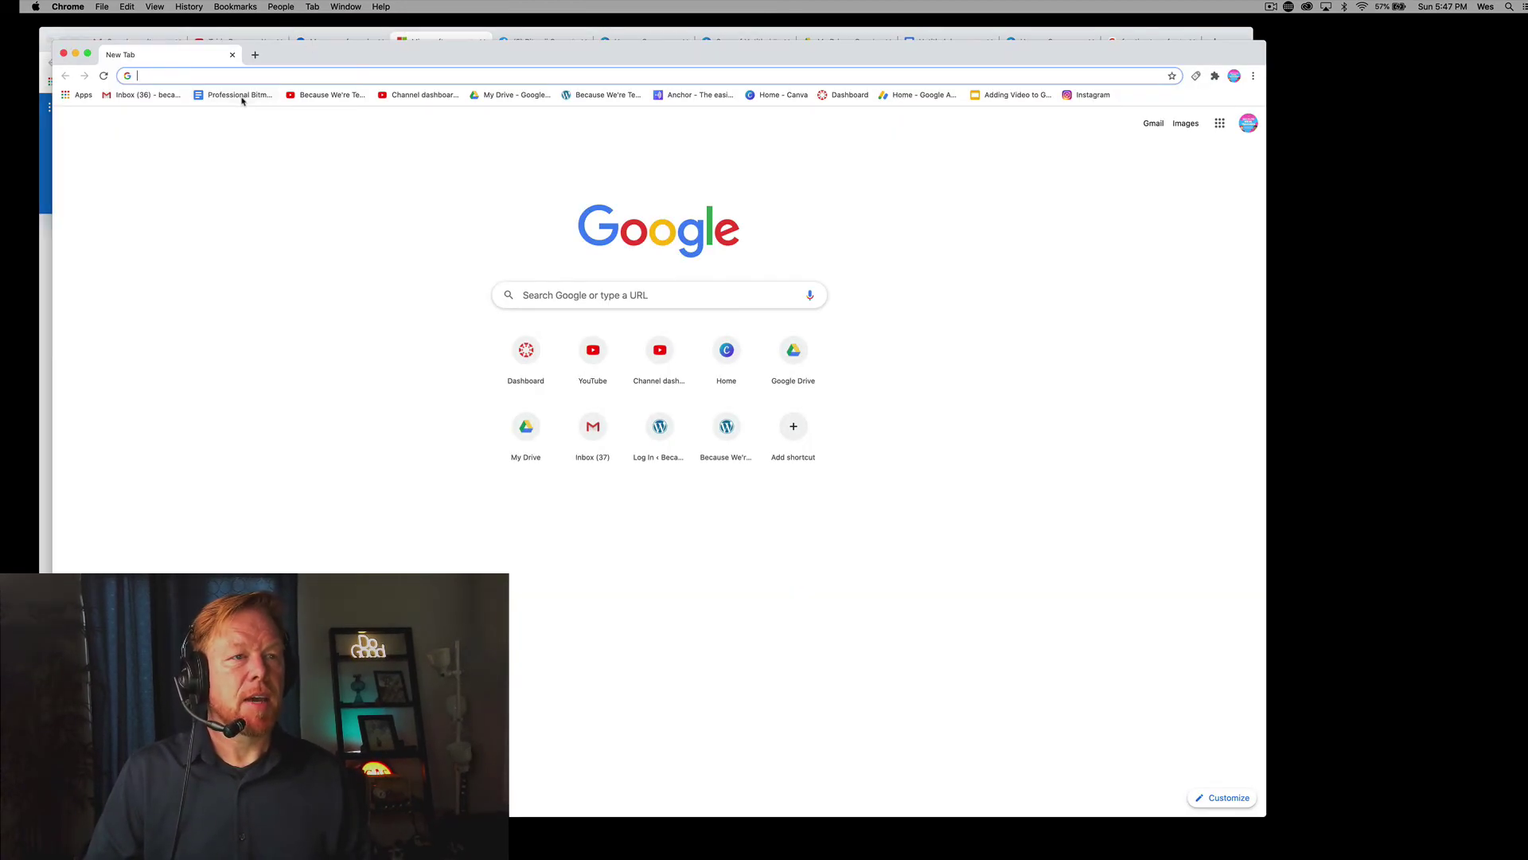
pyautogui.click(239, 95)
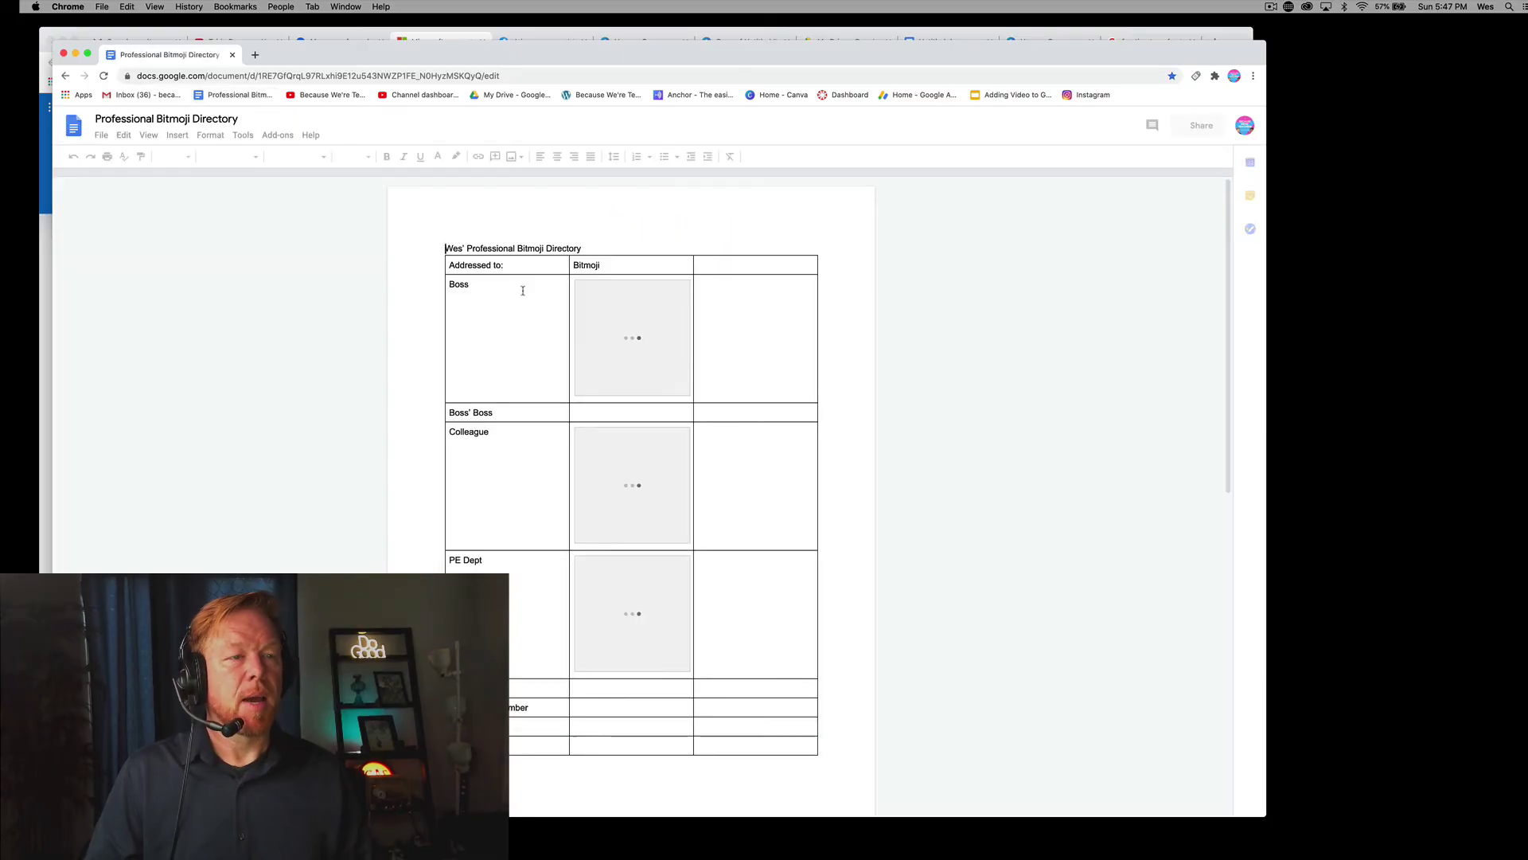
pyautogui.click(619, 609)
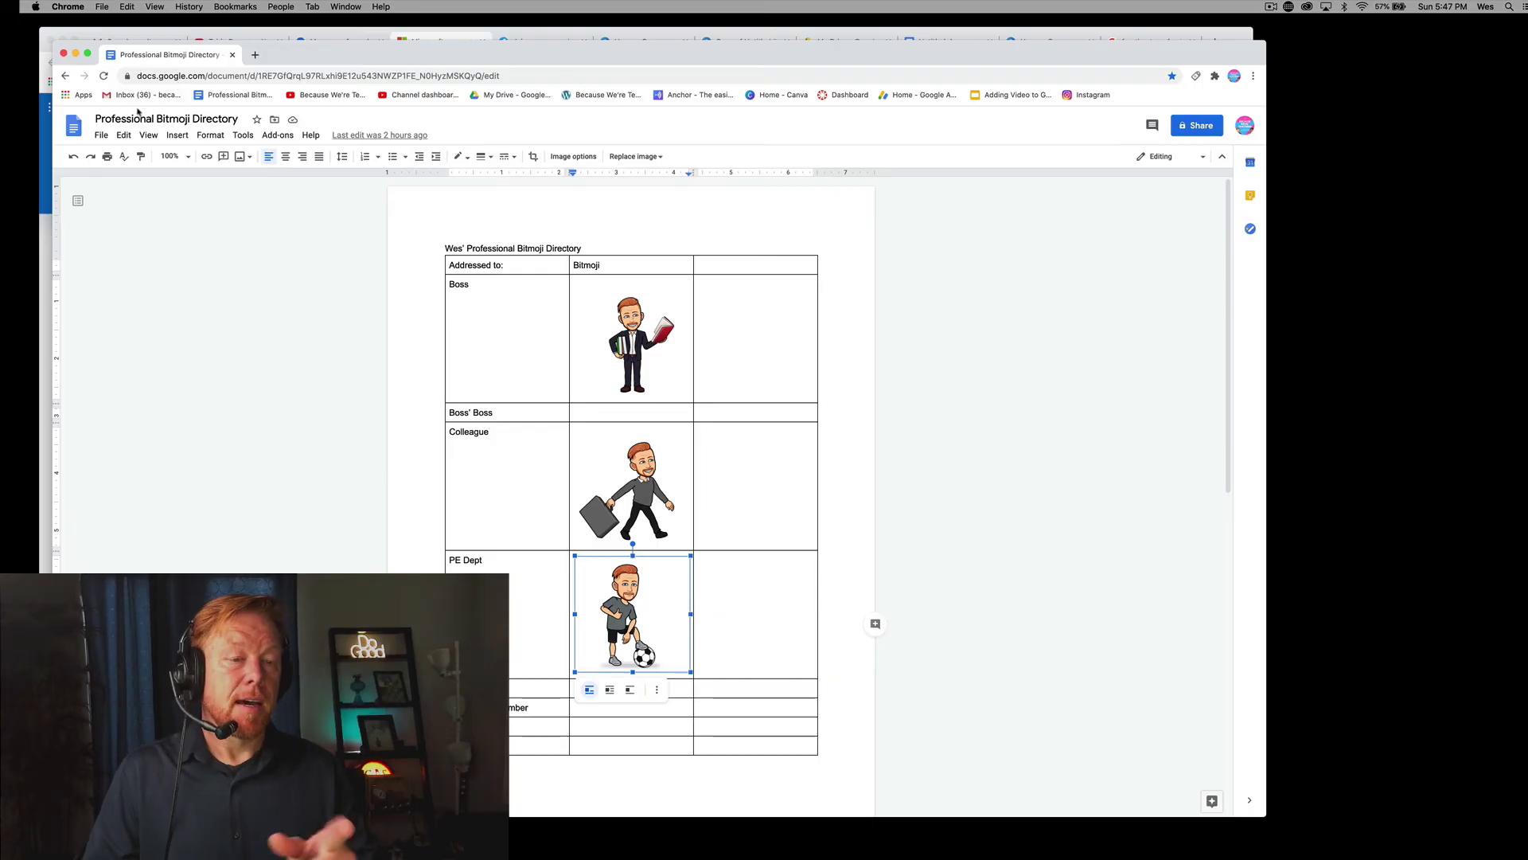
# Step: Load the Gmail inbox in a new tab placed ahead of the directory tab
pyautogui.click(255, 55)
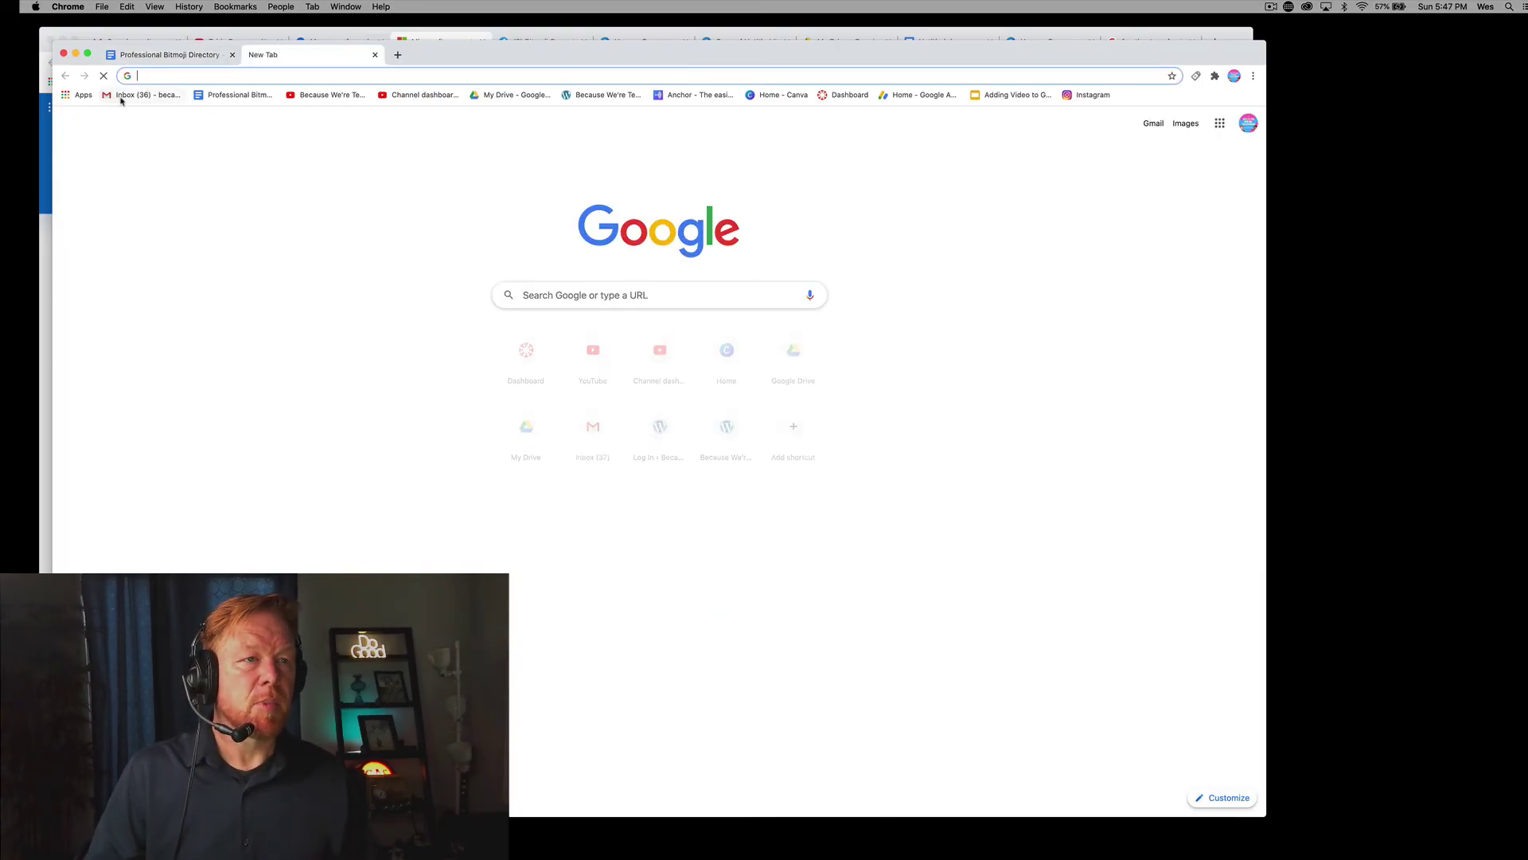
pyautogui.click(121, 95)
pyautogui.moveTo(285, 62); pyautogui.dragTo(159, 57)
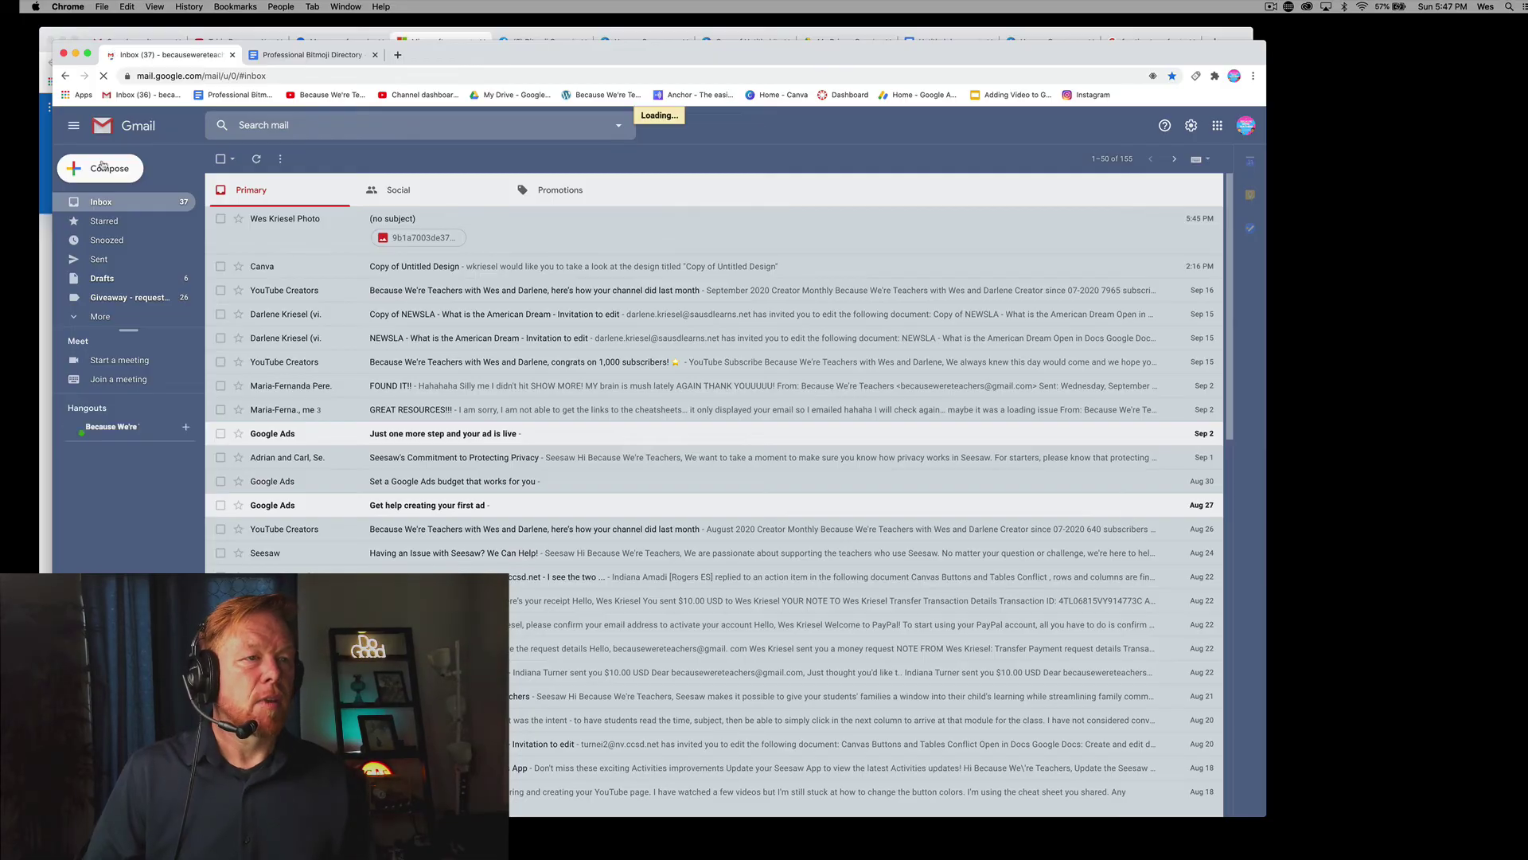
# Step: Compose a new email starting 'Hi PE team -' with the soccer Bitmoji pasted below it
pyautogui.click(102, 166)
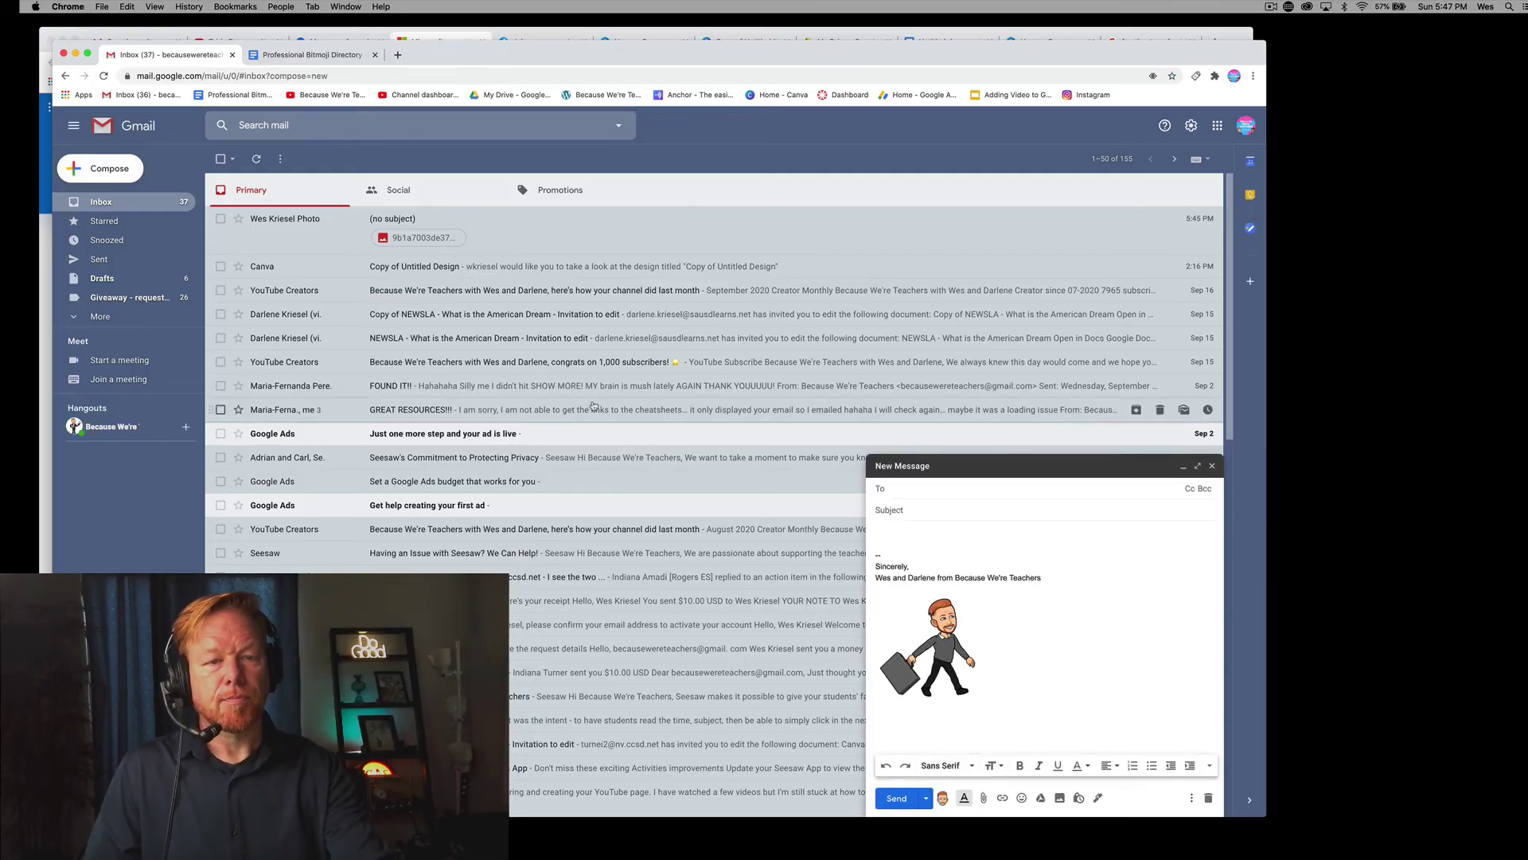
pyautogui.write('Hi ')
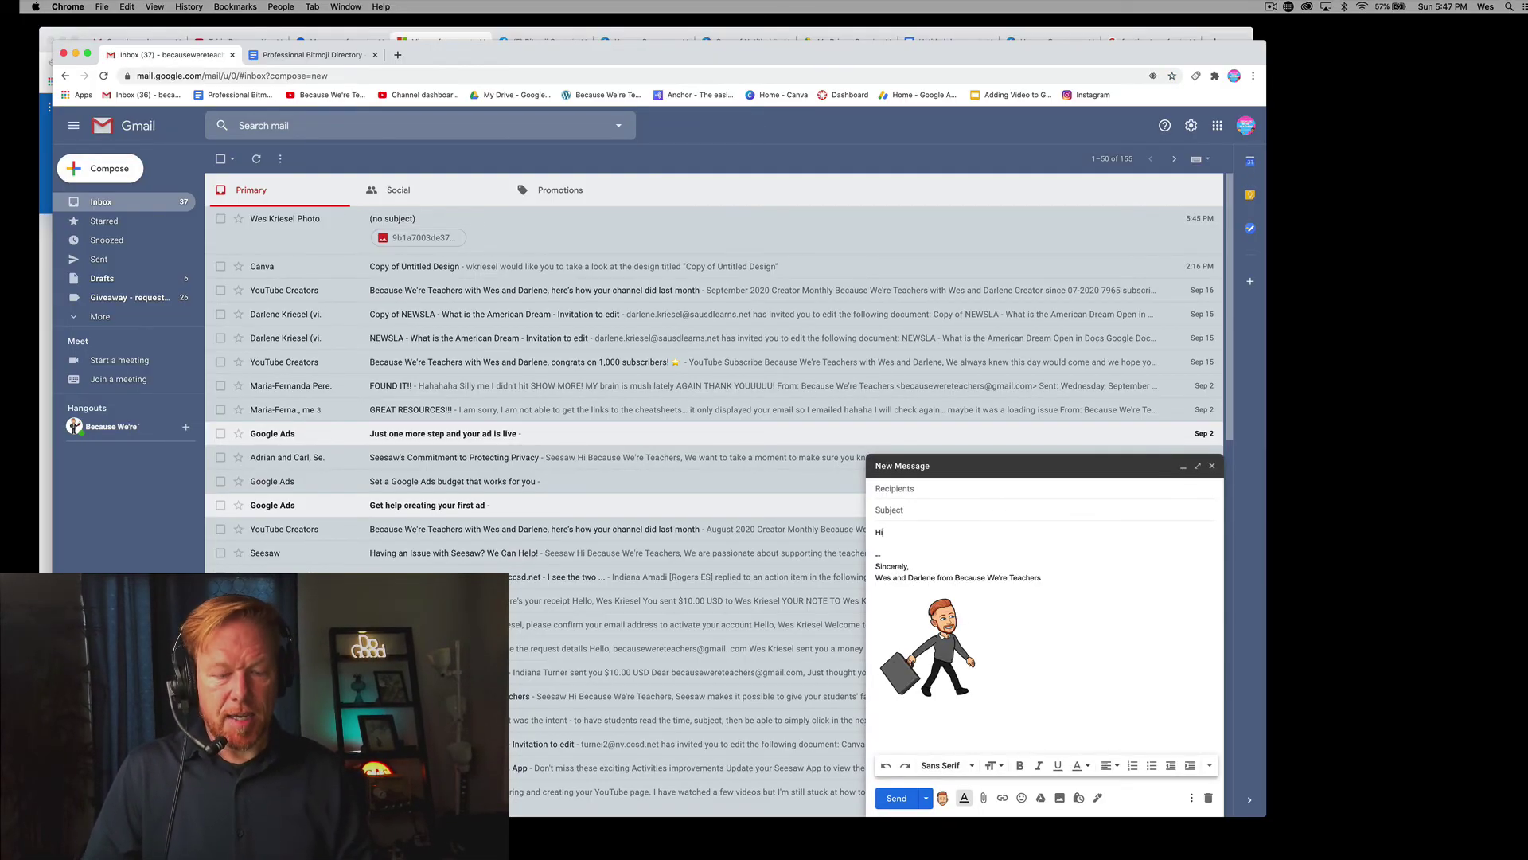
pyautogui.write('PE team -')
pyautogui.press('Return')
pyautogui.press('super+v')
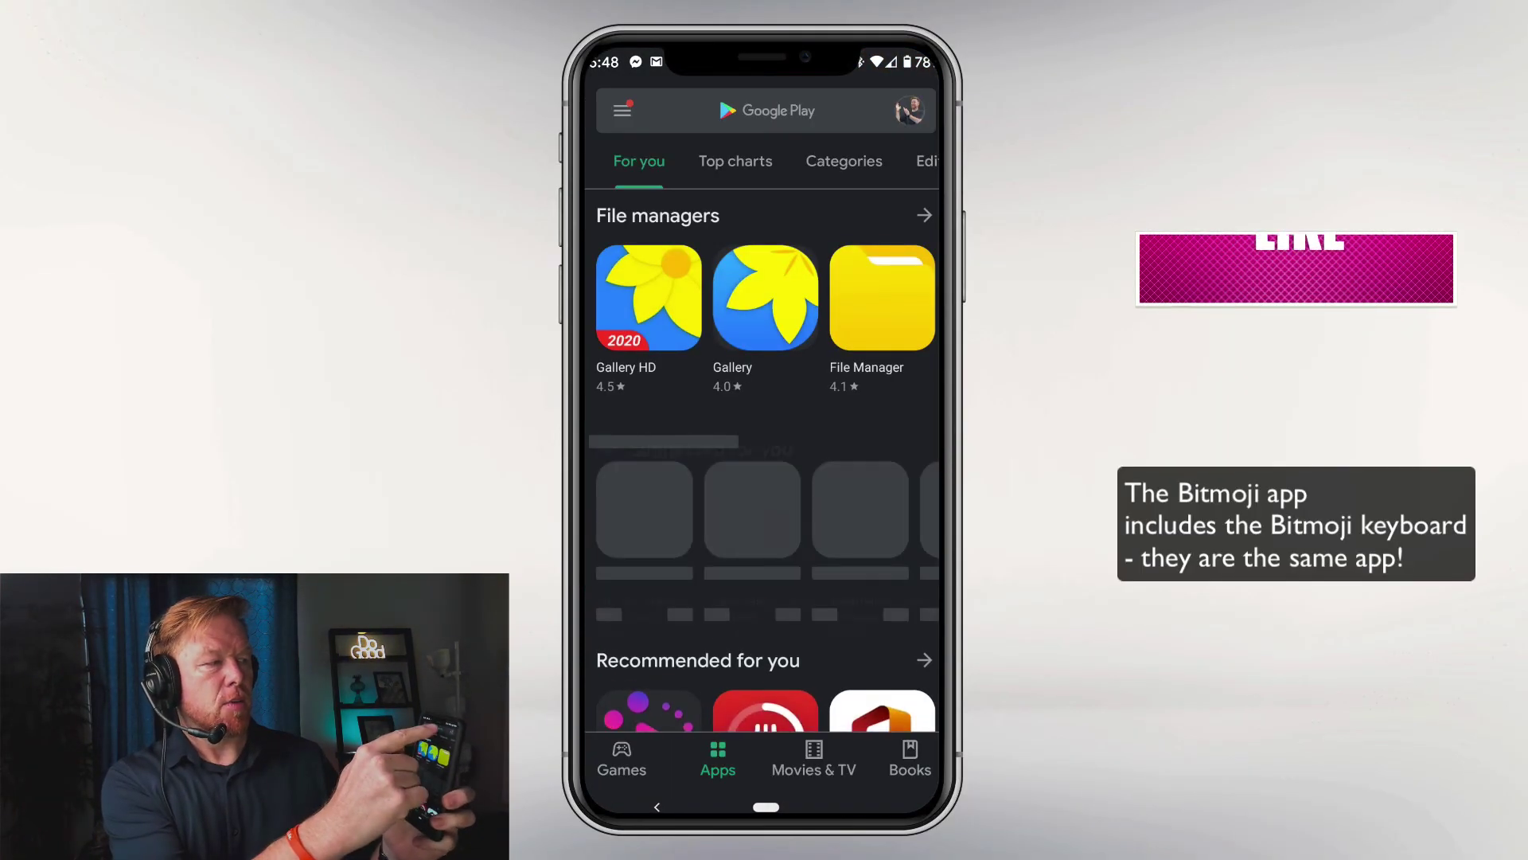
# Step: Search Google Play for 'bitmoji keyboard for android', open the installed Bitmoji app, then return home
pyautogui.click(642, 110)
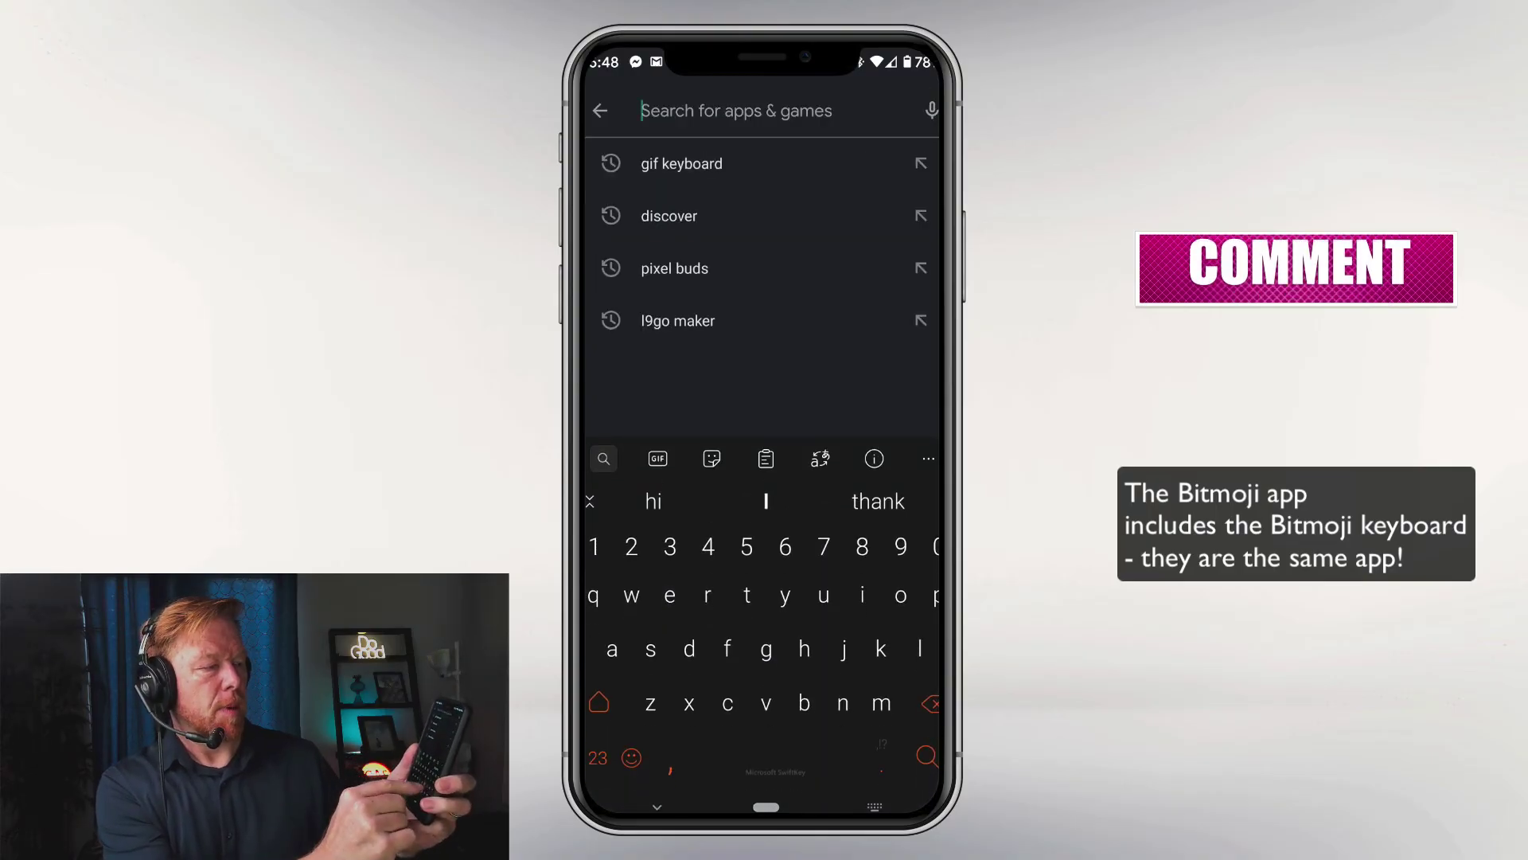
pyautogui.write('bit')
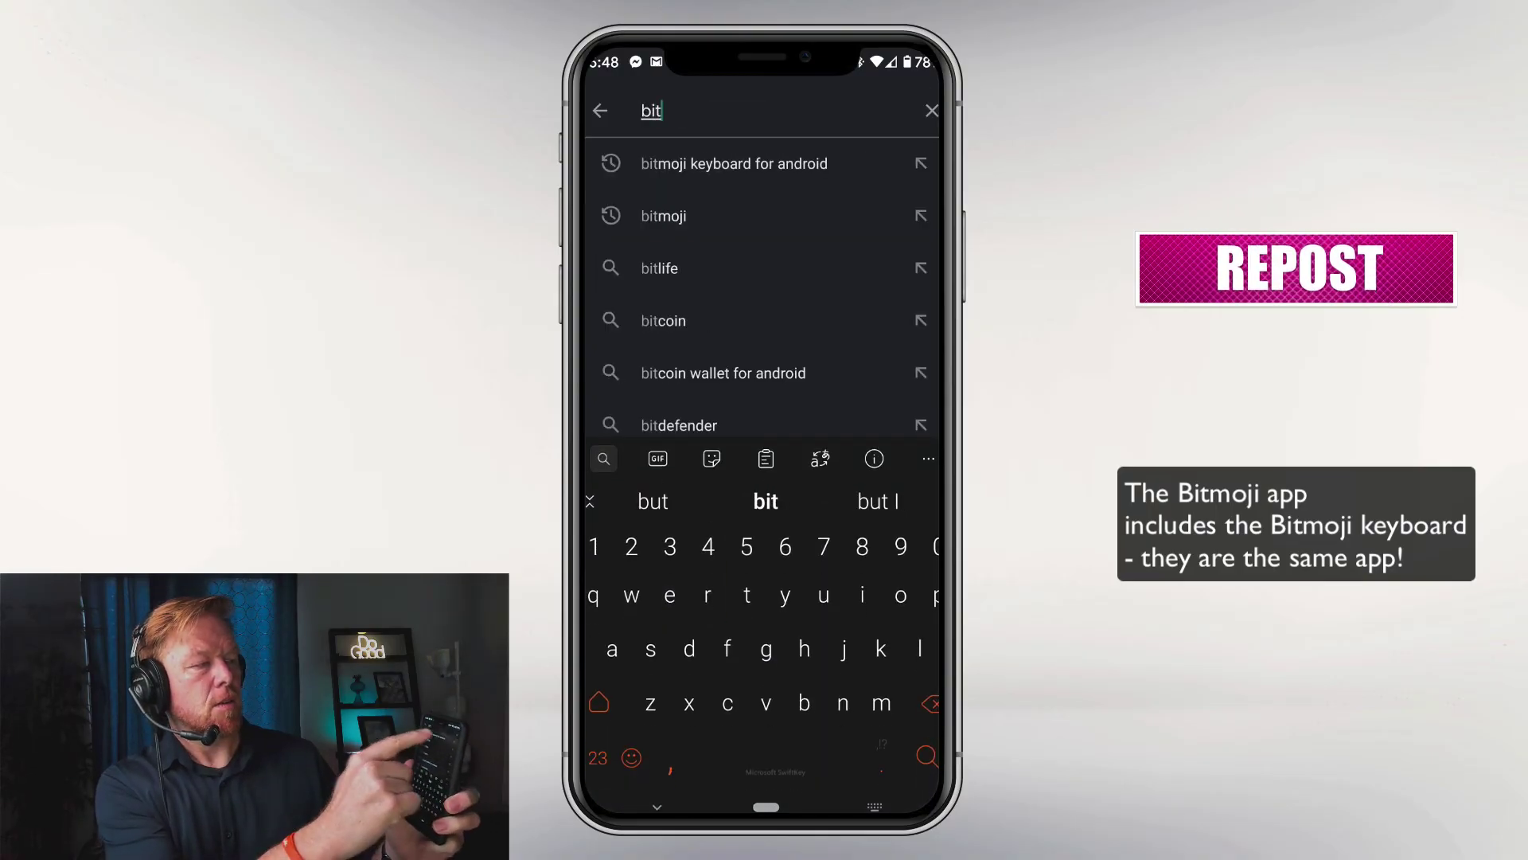
pyautogui.click(734, 163)
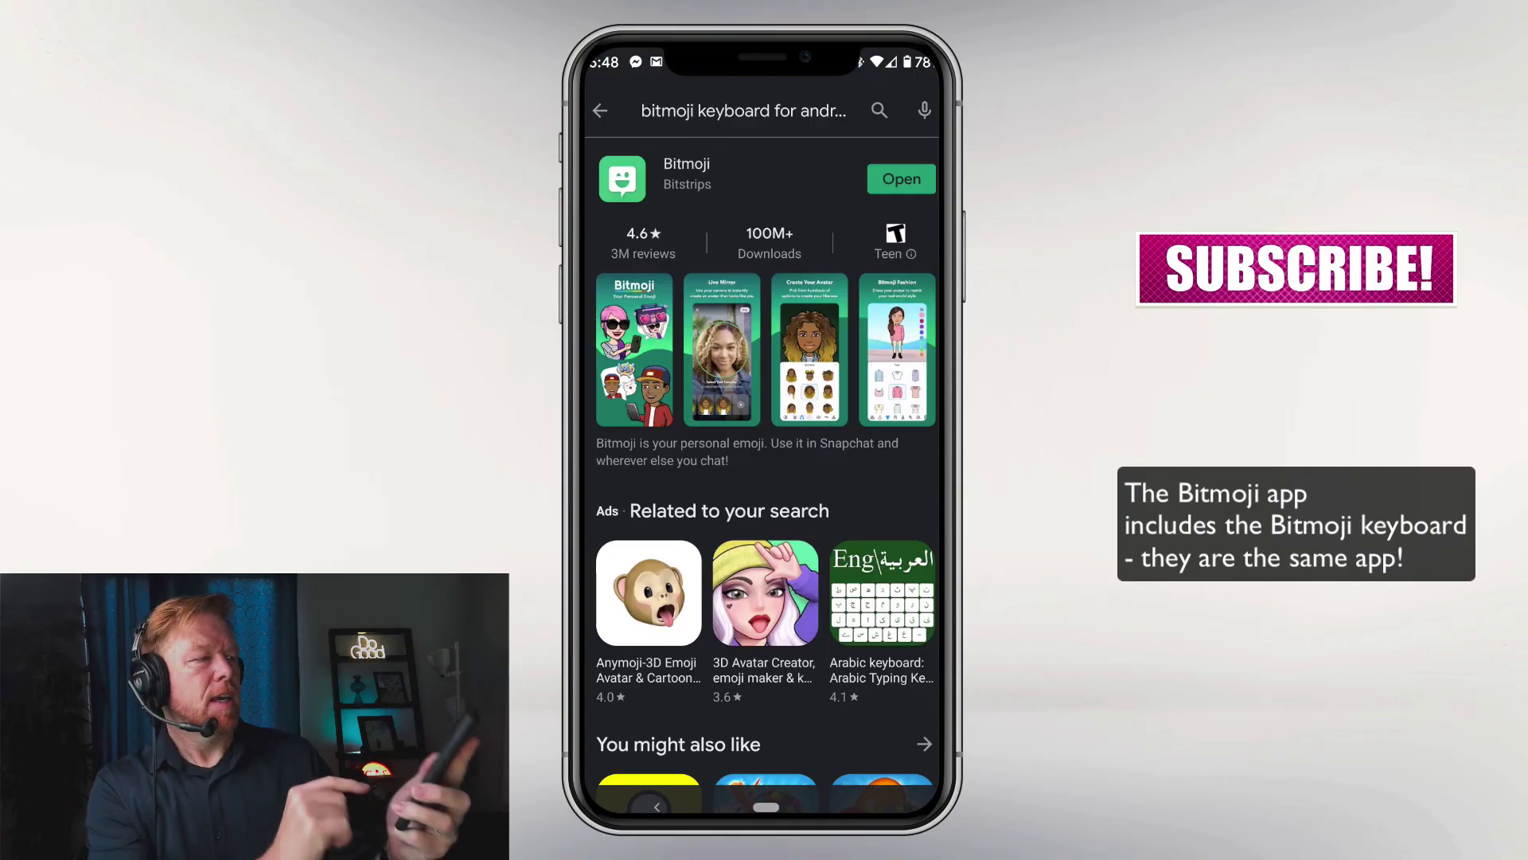
pyautogui.click(901, 178)
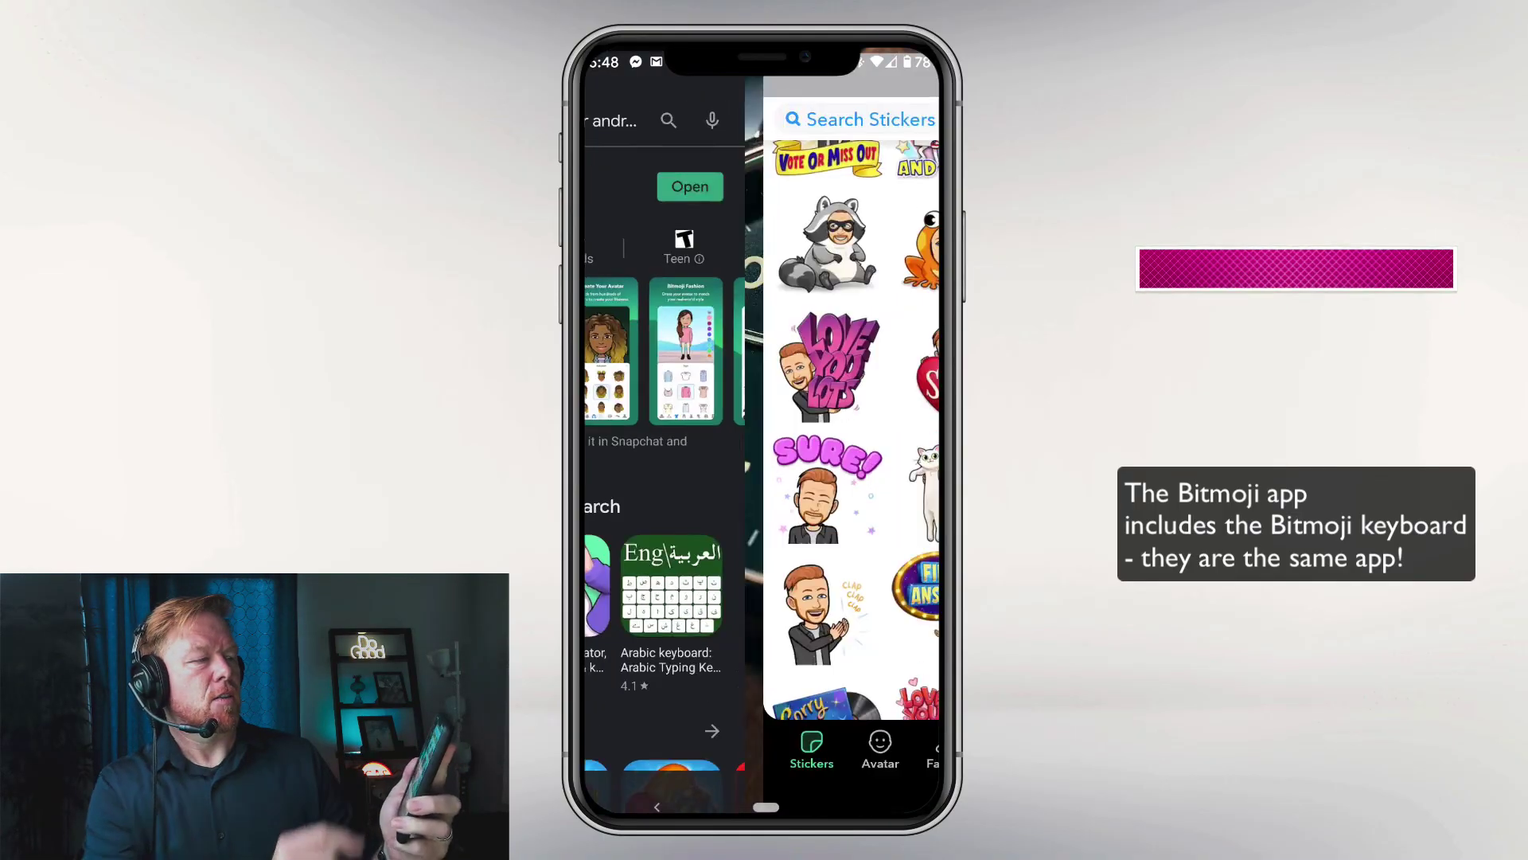
pyautogui.click(657, 807)
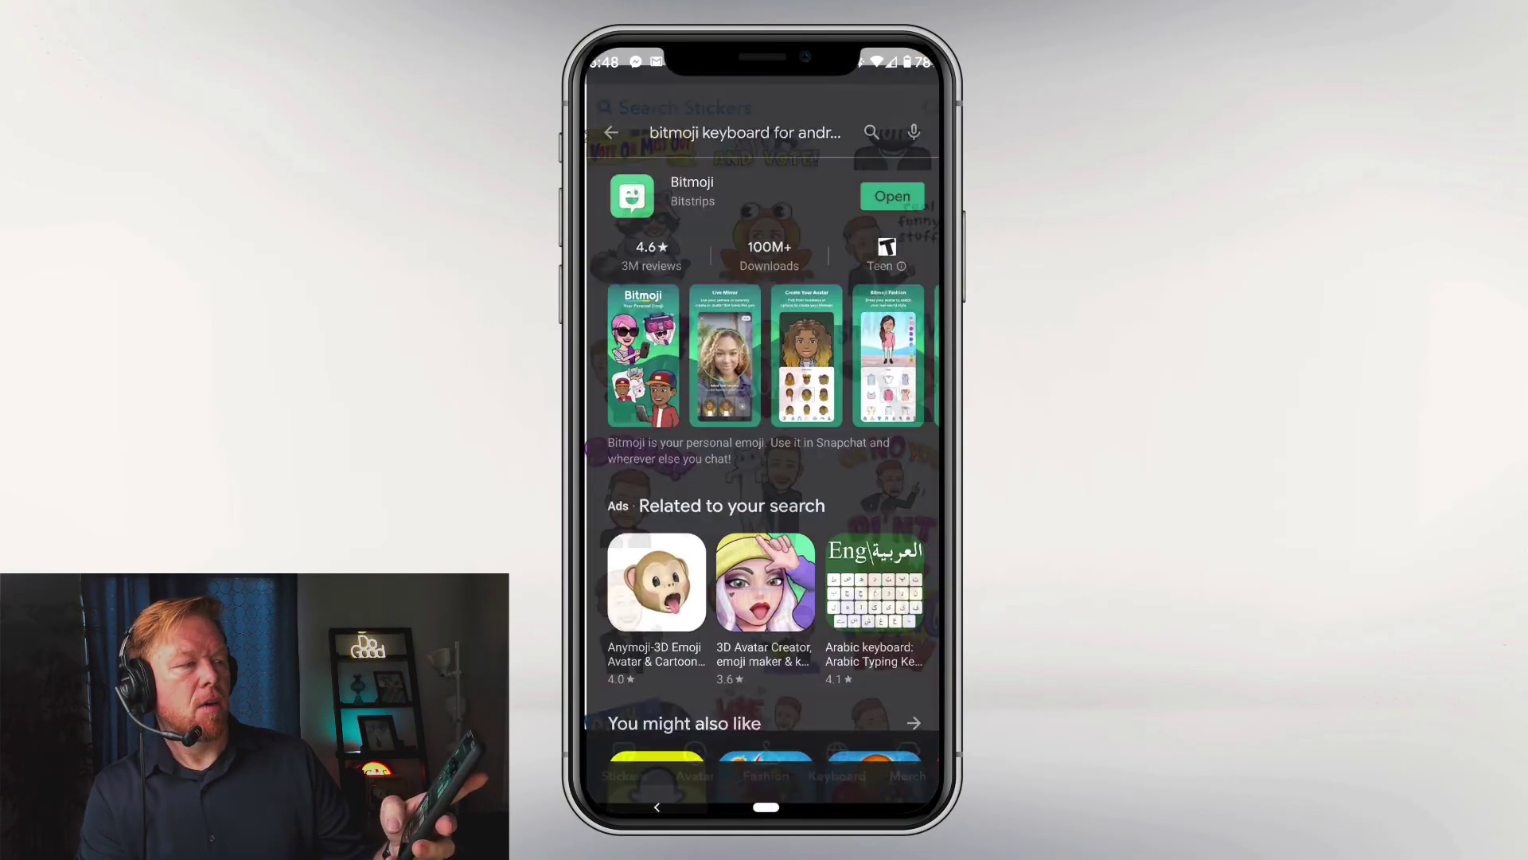
pyautogui.click(765, 807)
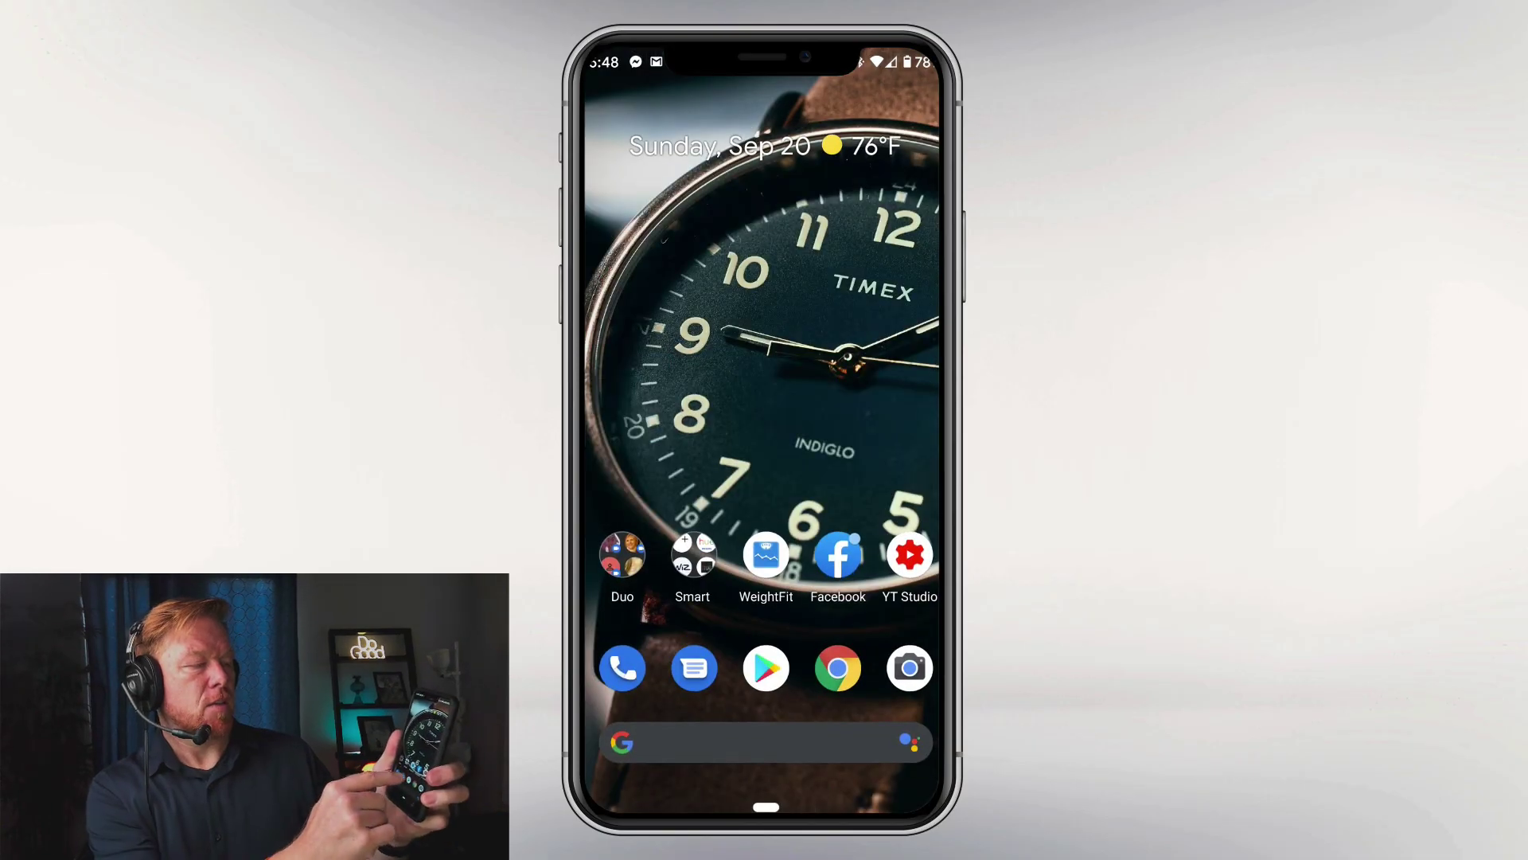
# Step: In a Messages conversation, switch to Bitmoji Keyboard and attach a hearts sticker from the heart-eyes category
pyautogui.click(695, 669)
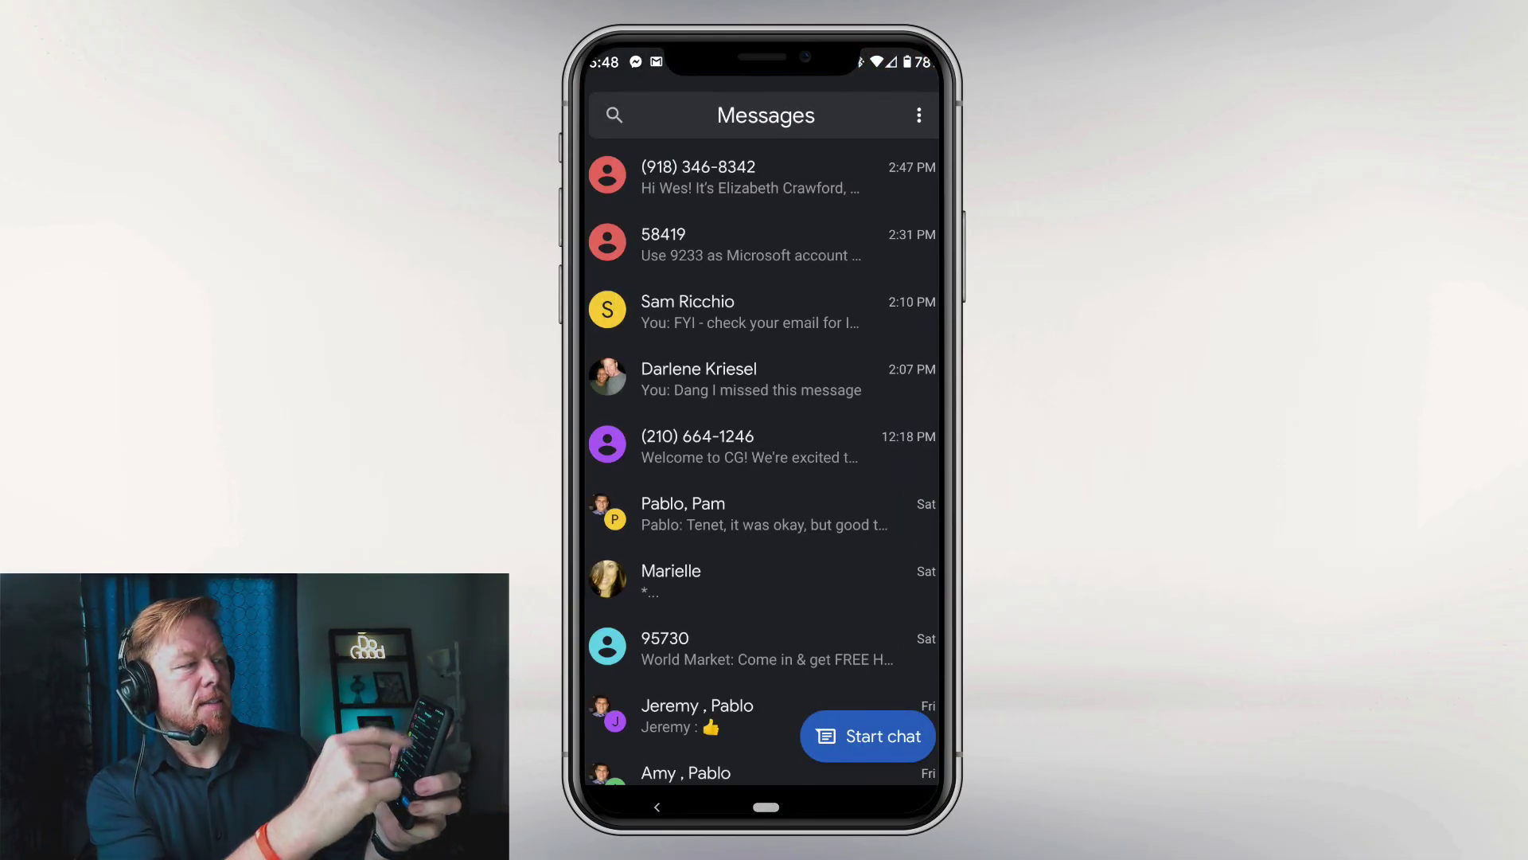
pyautogui.click(750, 380)
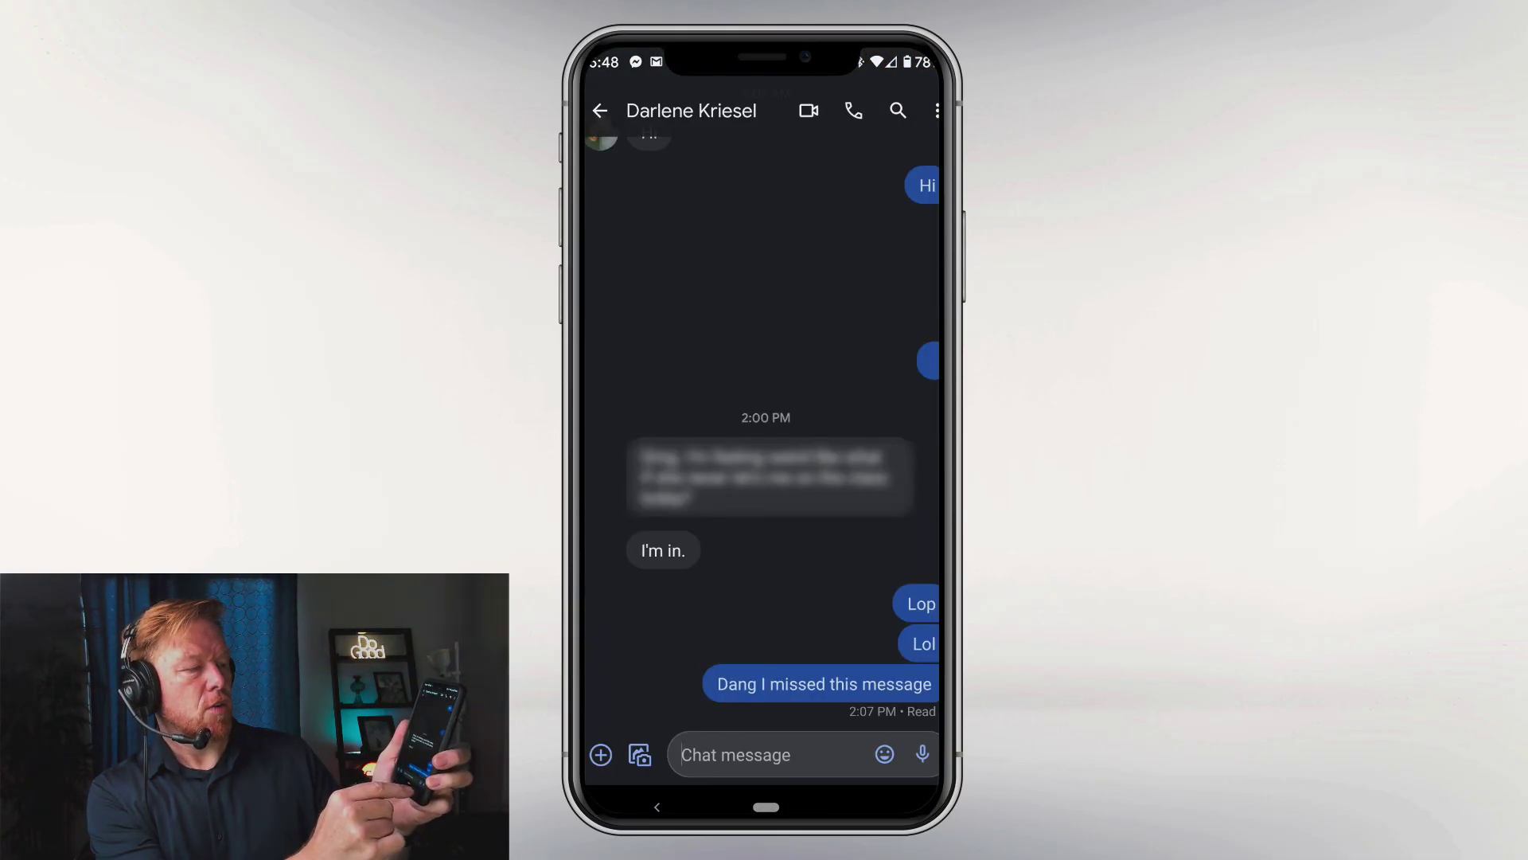
pyautogui.click(756, 754)
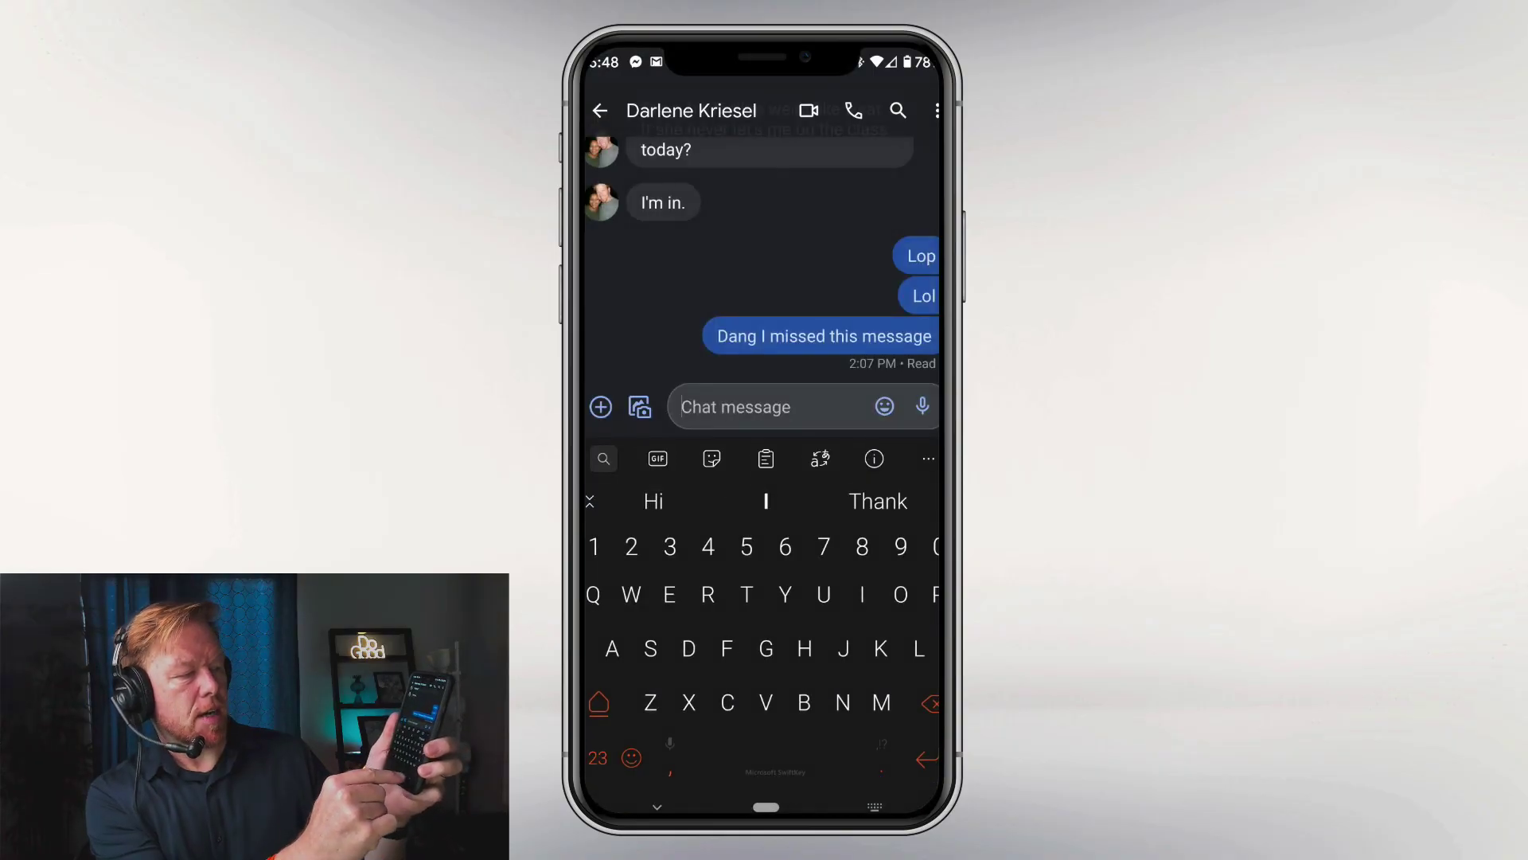
pyautogui.click(776, 761)
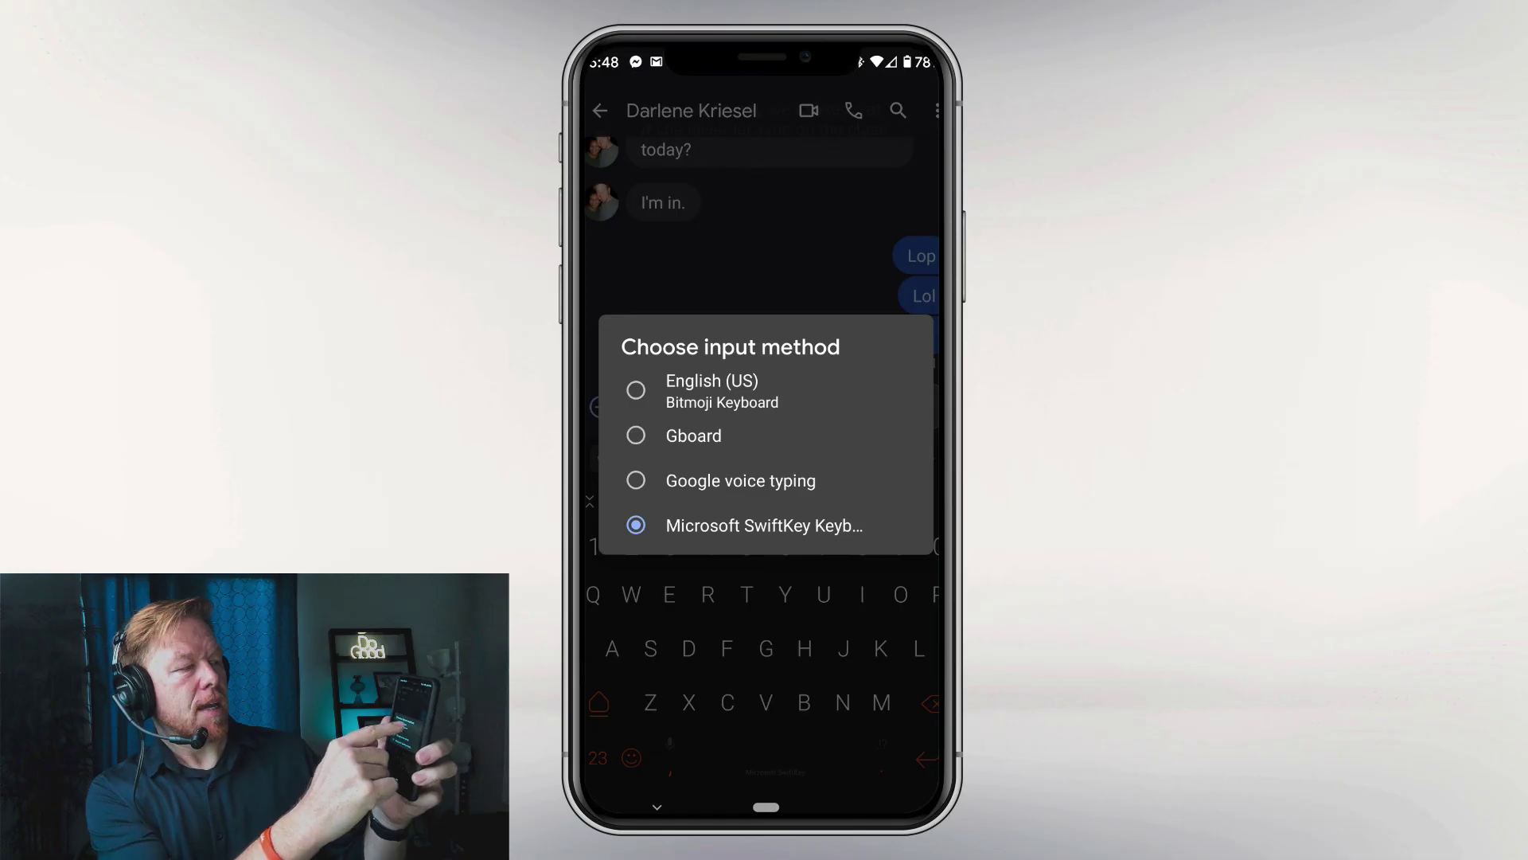
pyautogui.click(713, 390)
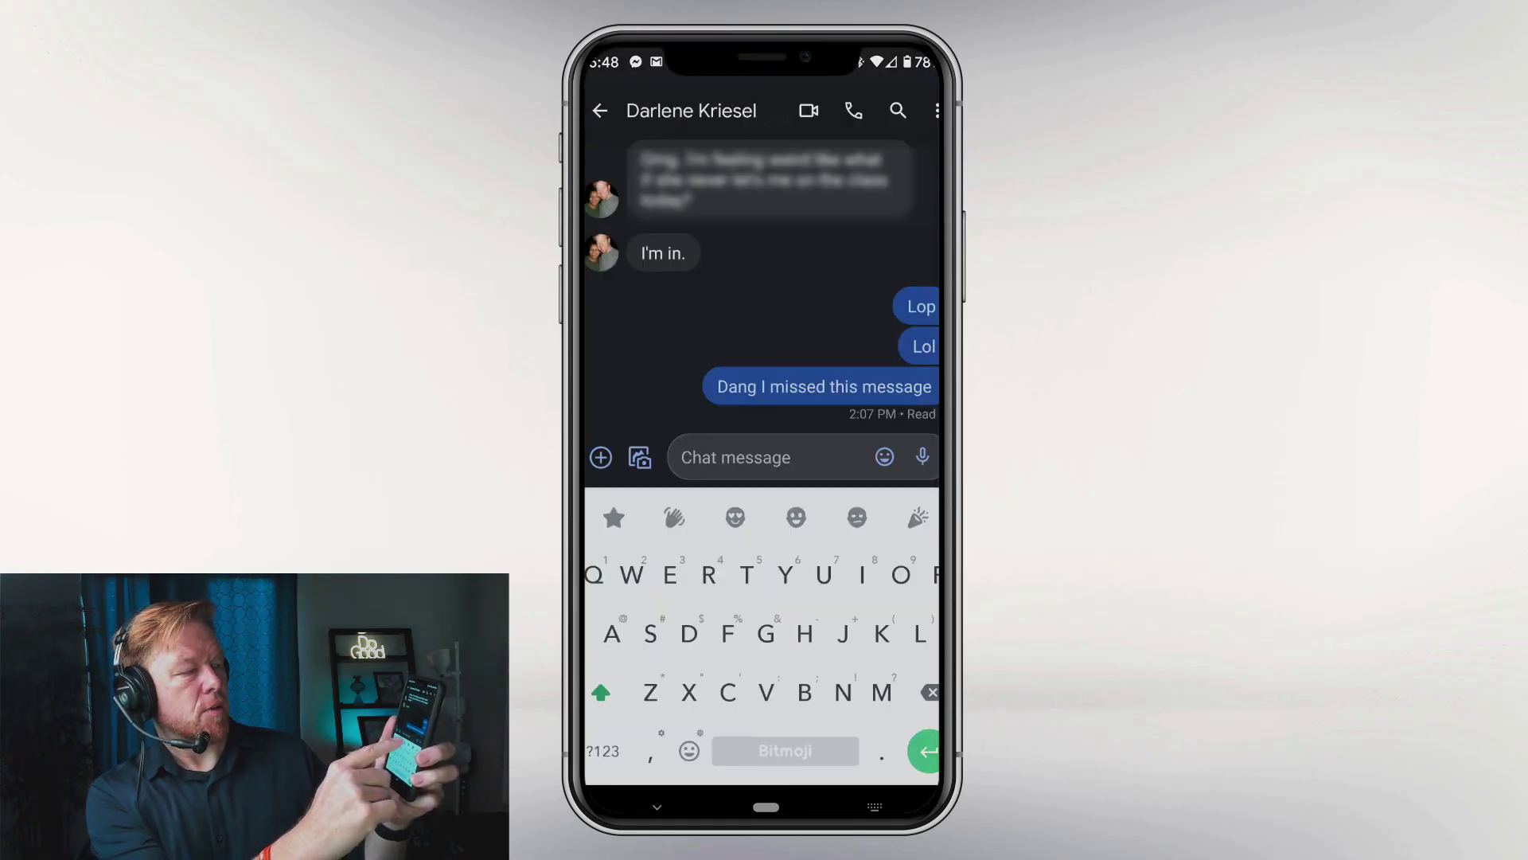
pyautogui.click(735, 517)
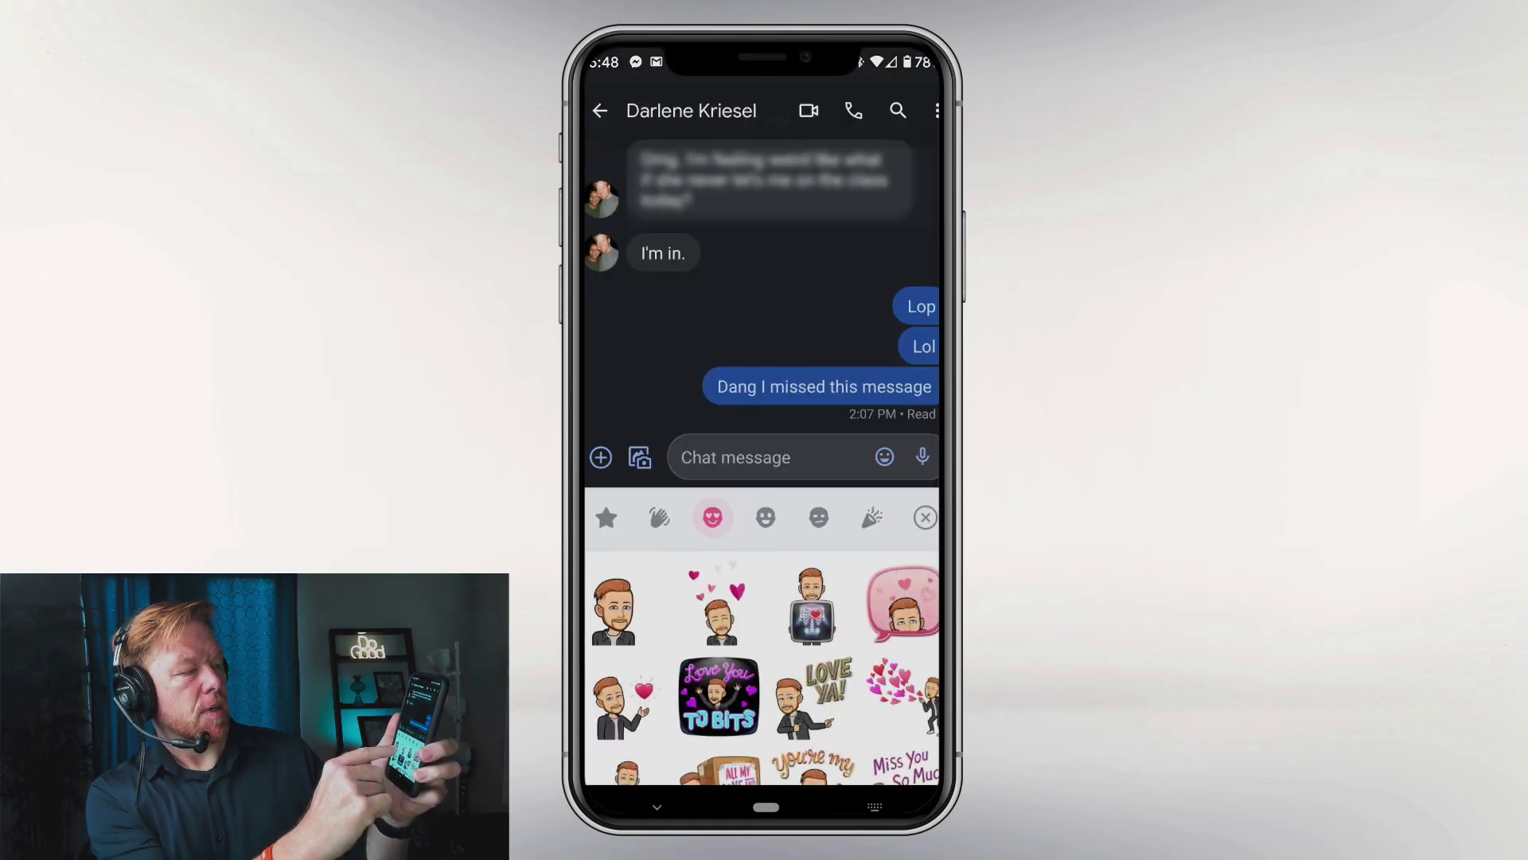
pyautogui.click(626, 608)
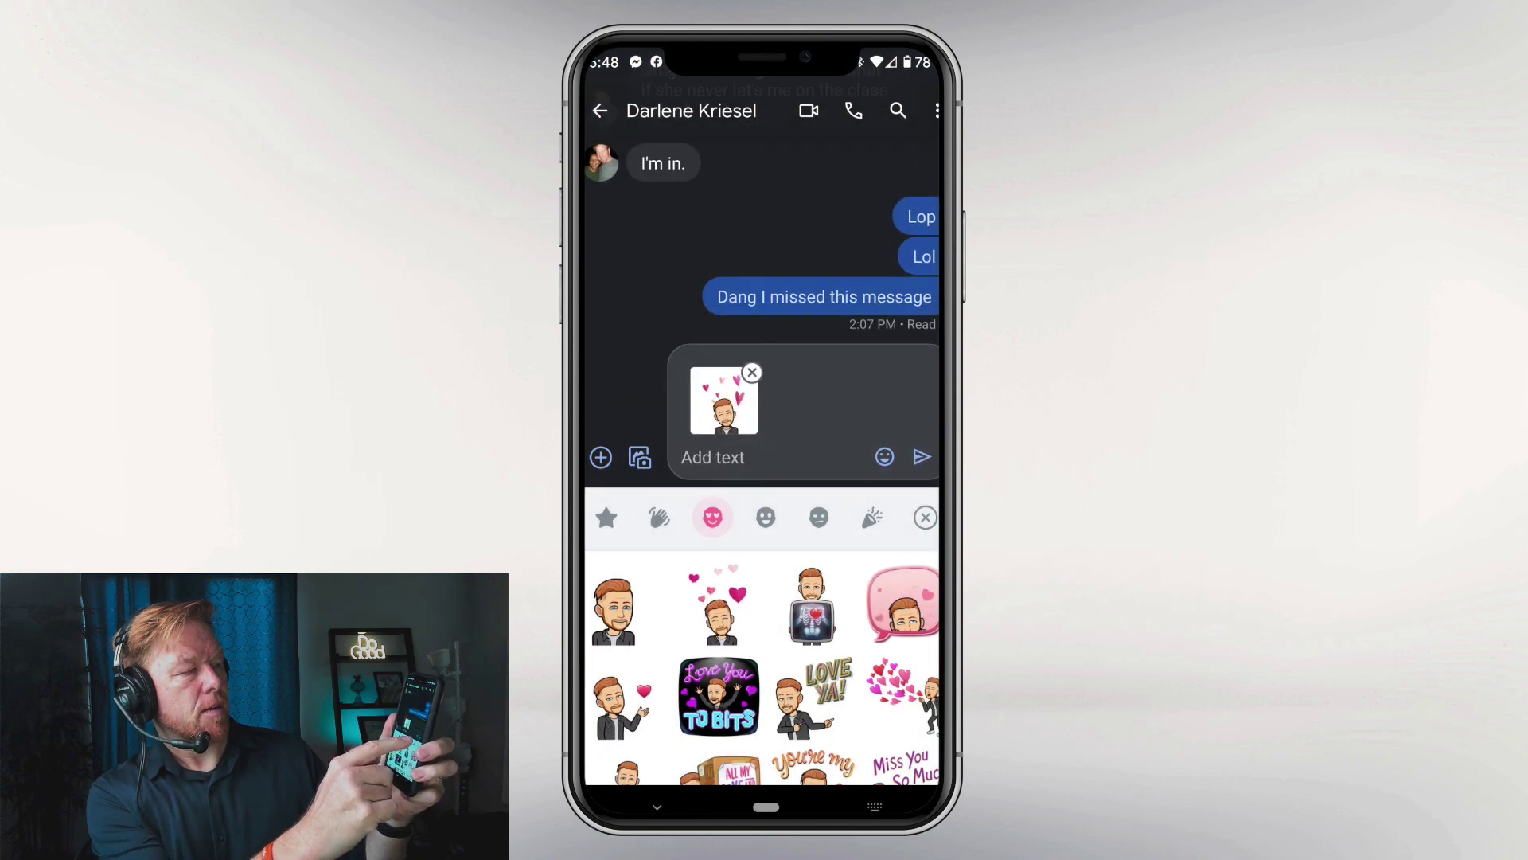